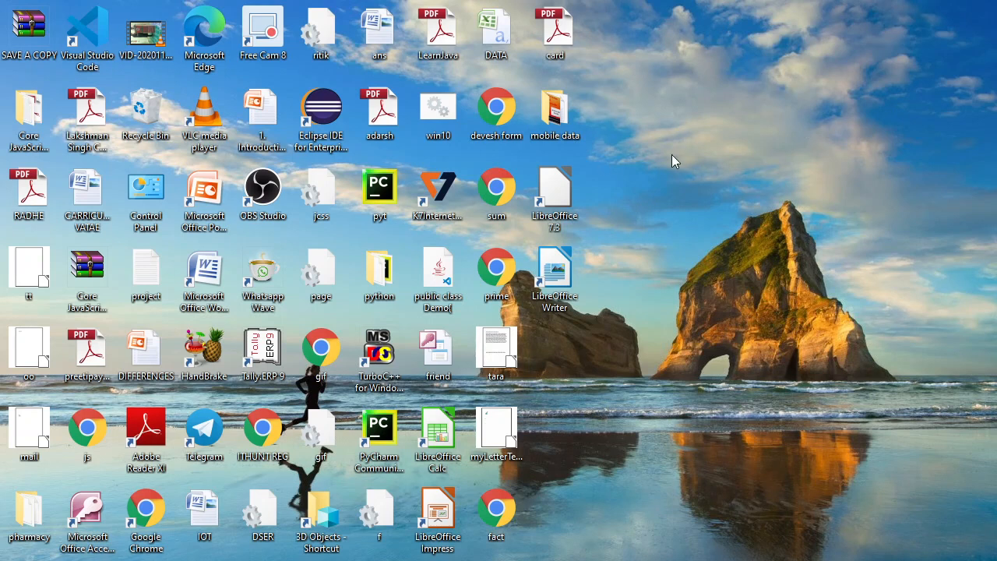
# Open LibreOffice Writer and enter the text "IT HUNT COMPUTER CLASSES" in the blank document
pyautogui.doubleClick(553, 273)
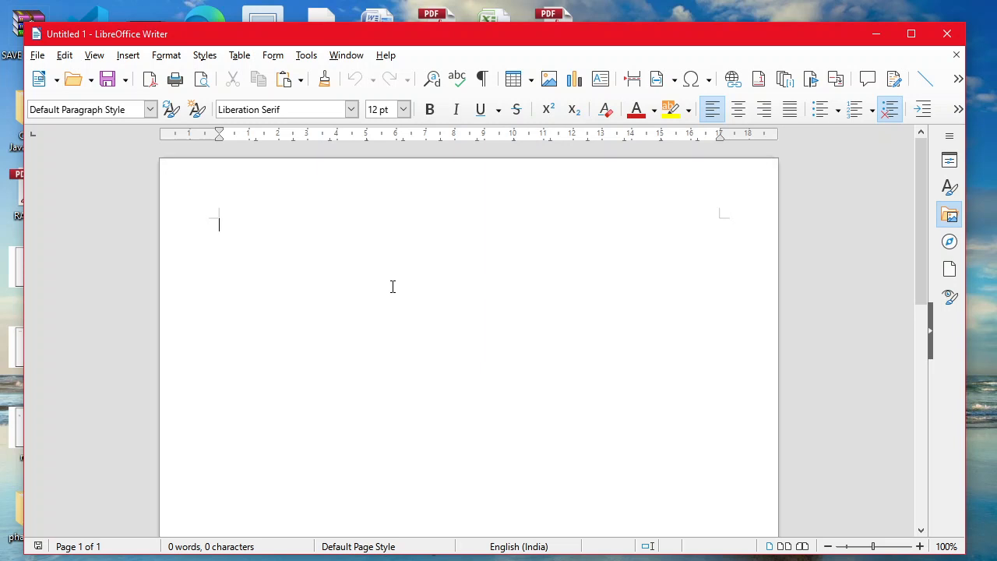
pyautogui.write('IT ')
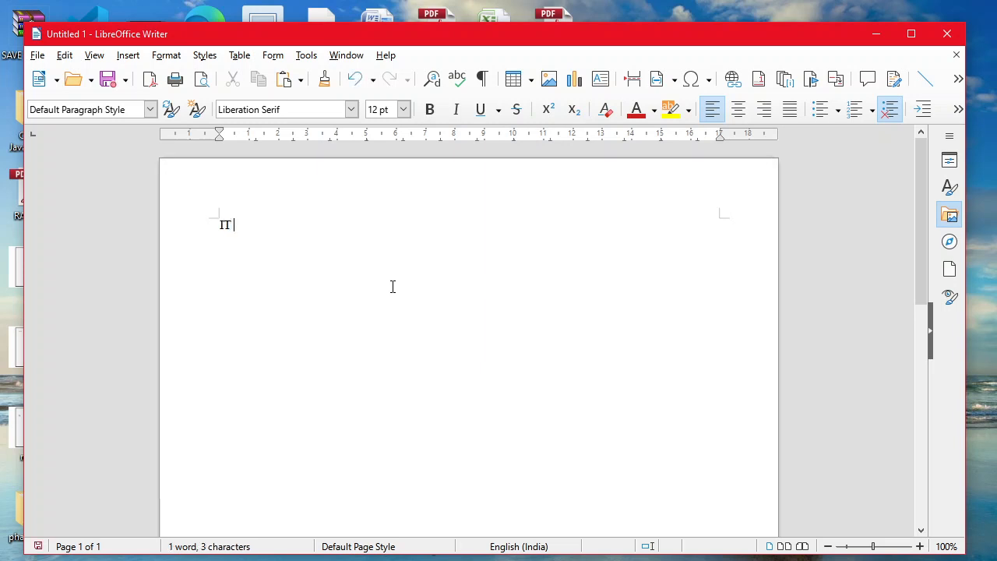
pyautogui.write('HUNT CO')
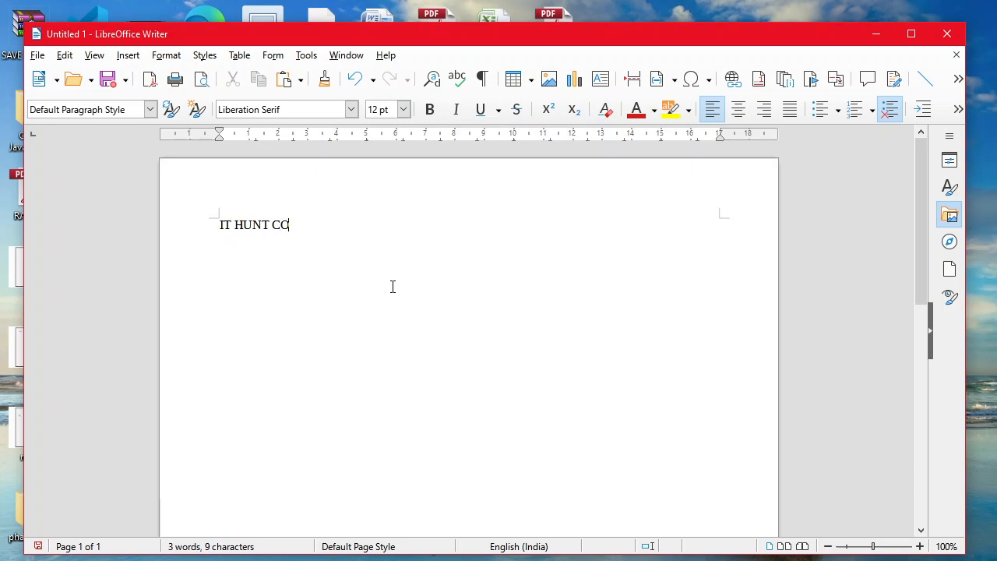
pyautogui.write('MPUTER')
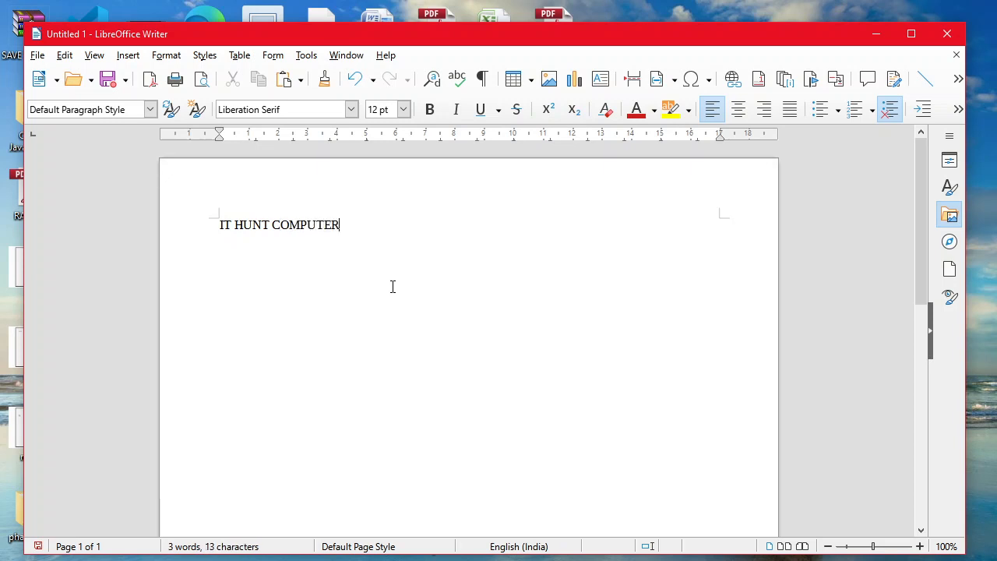
pyautogui.write(' CLASSES')
# Select the whole "IT HUNT COMPUTER CLASSES" line and align it to the right margin
pyautogui.hotkey('ctrl', 'shift', 'Left')
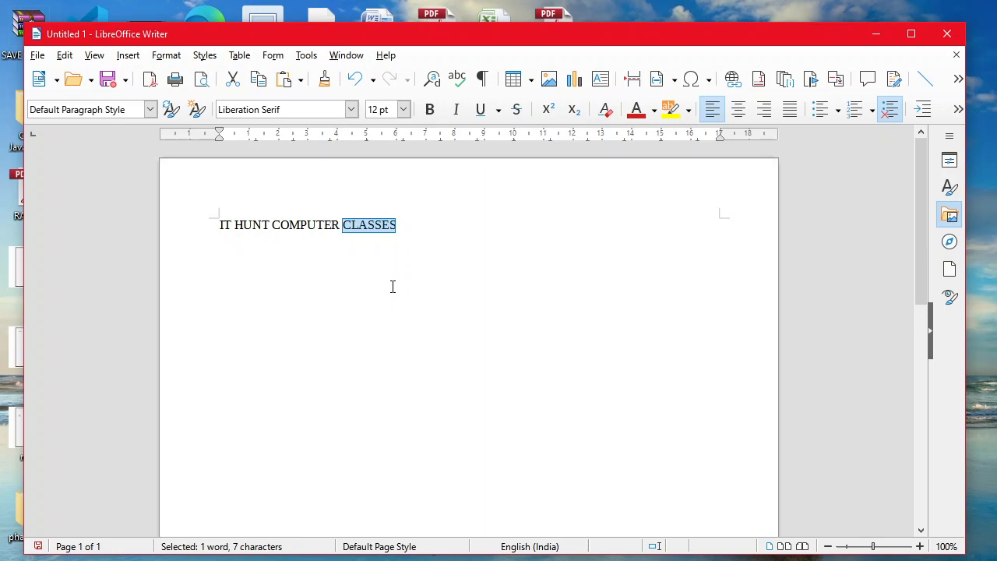
pyautogui.hotkey('ctrl', 'shift', 'Left')
pyautogui.hotkey('ctrl', 'shift', 'Left')
pyautogui.hotkey('ctrl', 'shift', 'Left')
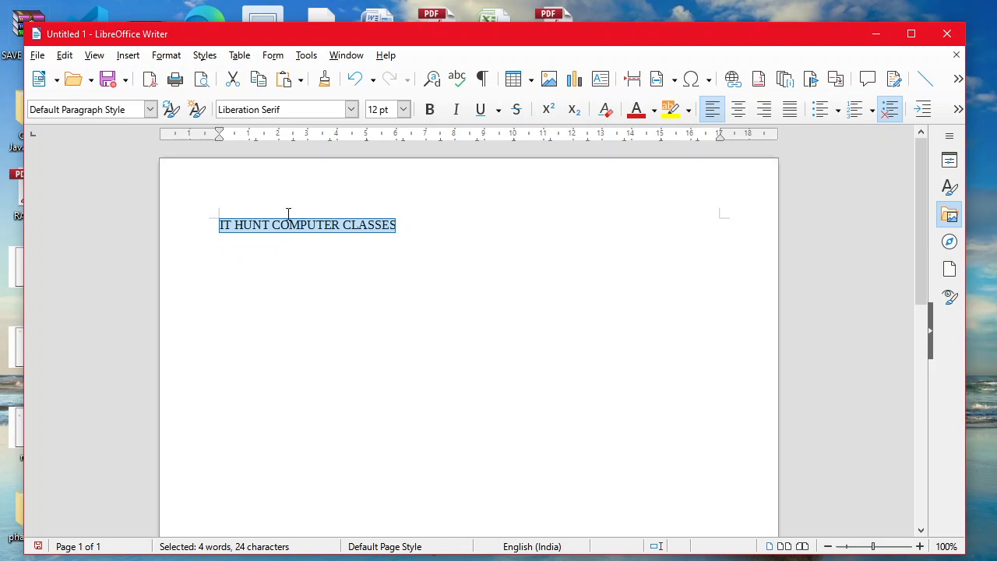
pyautogui.click(166, 55)
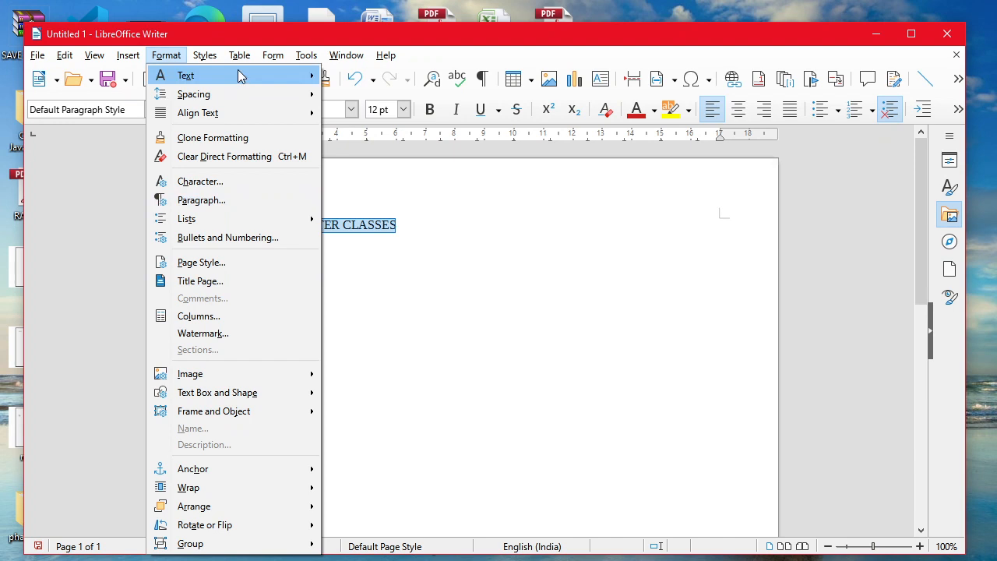
pyautogui.moveTo(237, 74)
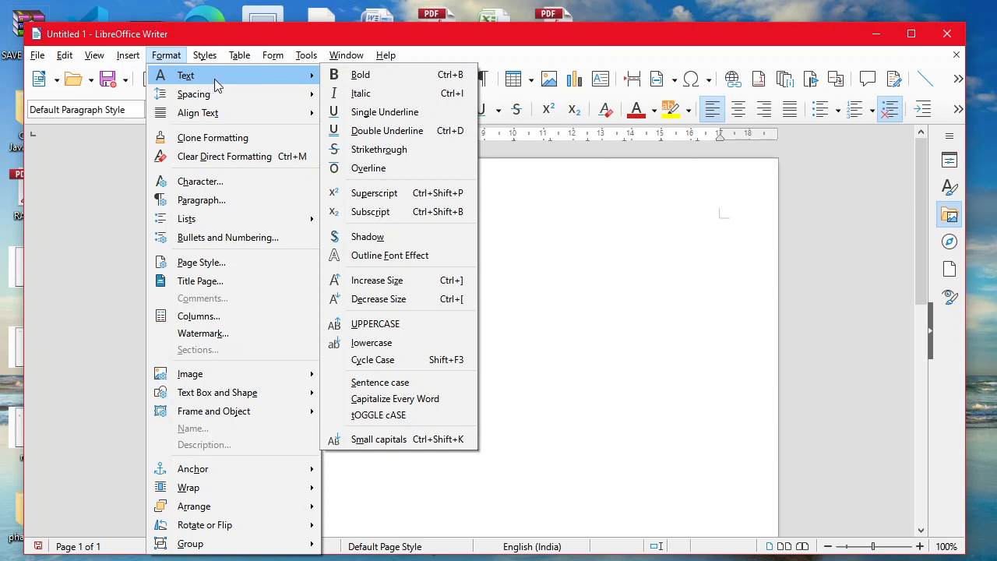
pyautogui.moveTo(262, 85)
pyautogui.click(550, 283)
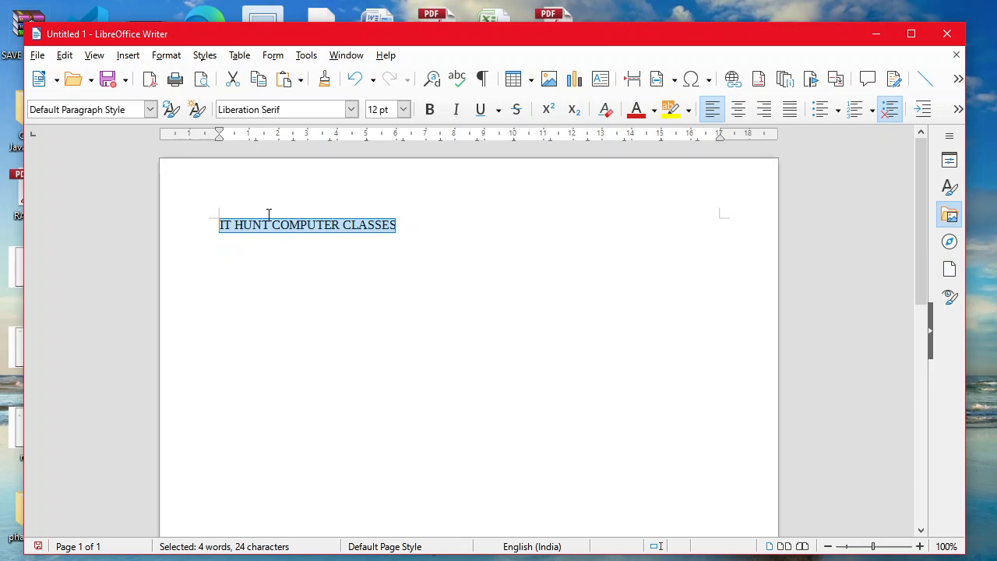
pyautogui.hotkey('ctrl', 'r')
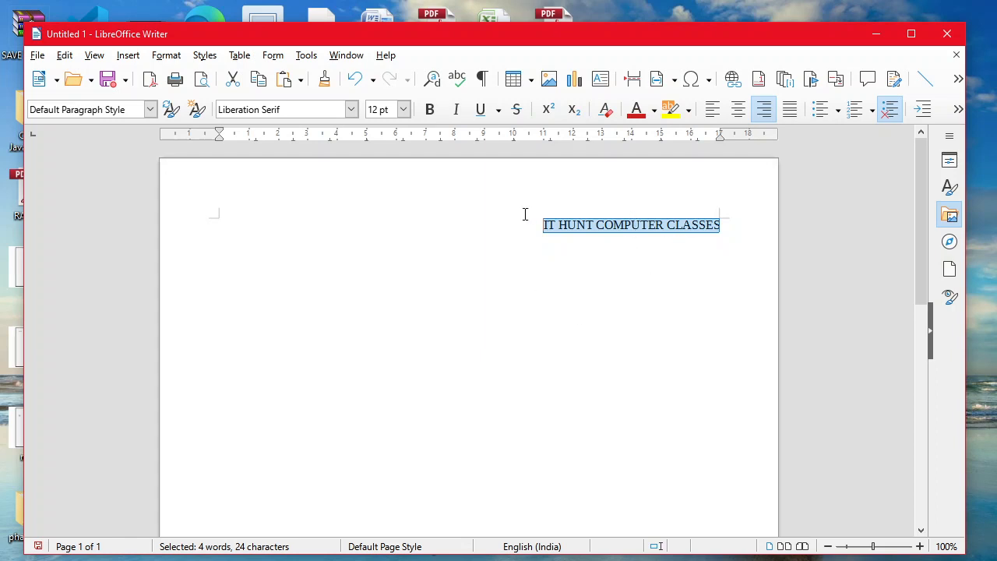
# Make the selected "IT HUNT COMPUTER CLASSES" text bold and italic
pyautogui.click(173, 54)
pyautogui.moveTo(183, 77)
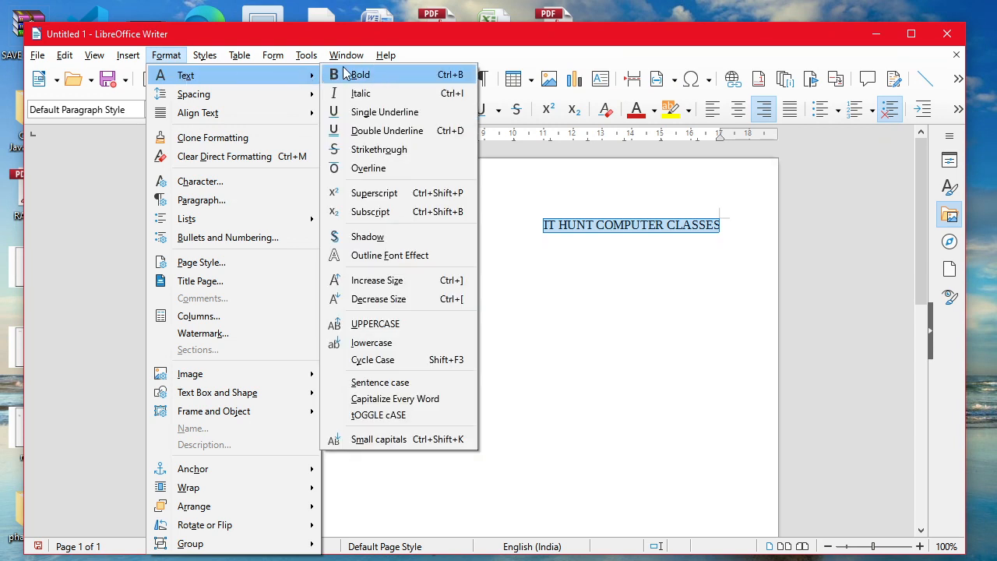
pyautogui.click(426, 76)
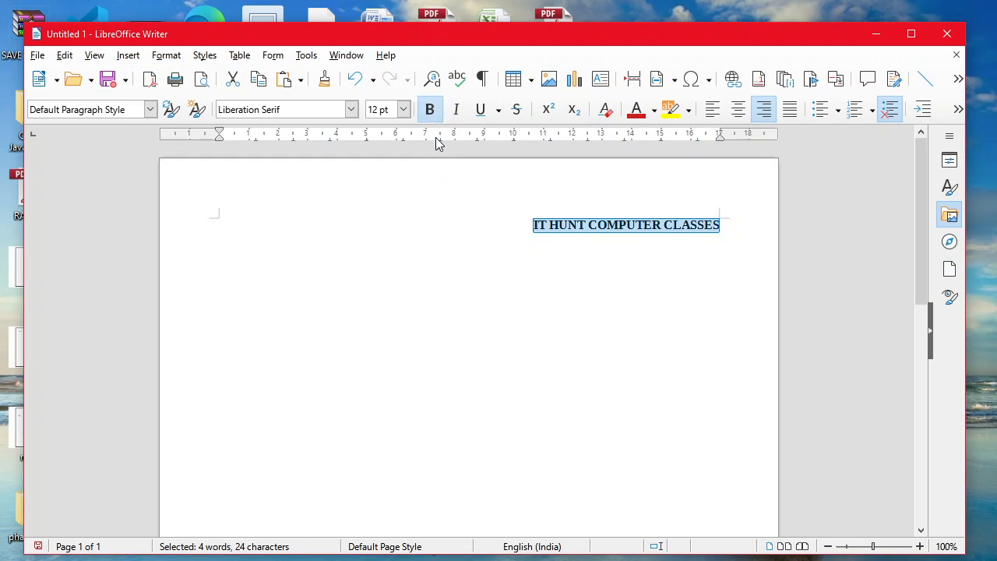
pyautogui.click(166, 55)
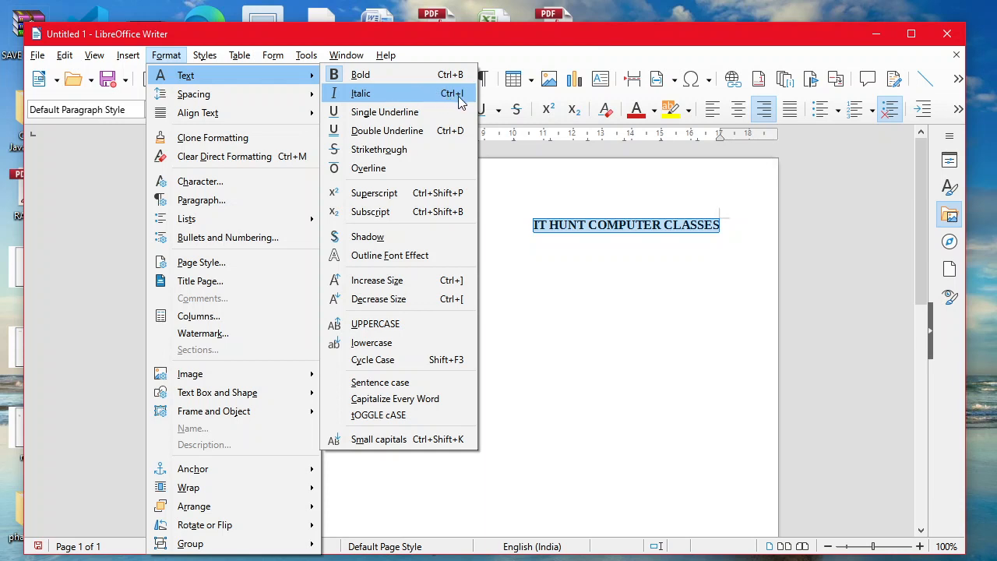
pyautogui.click(410, 94)
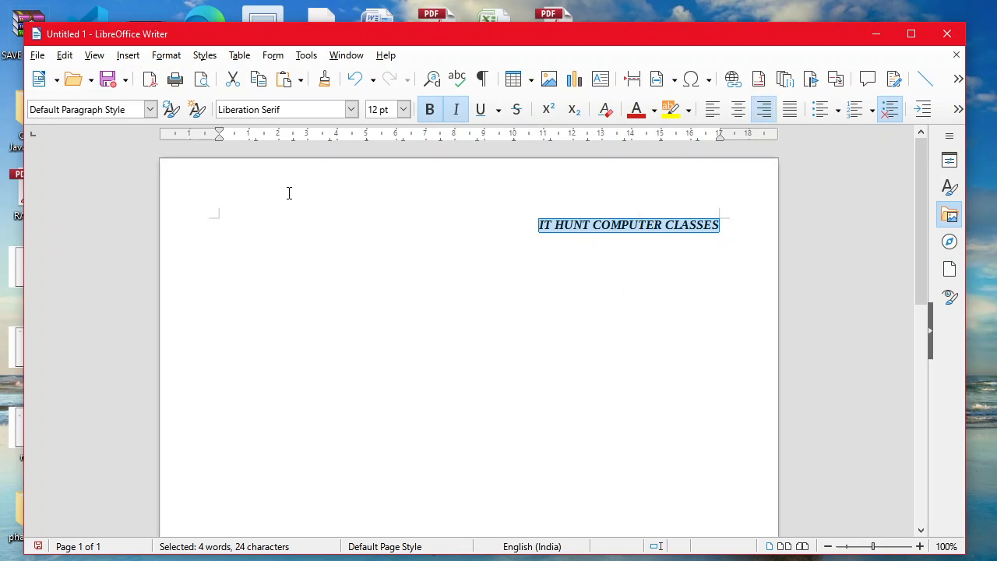
# Apply a single underline to the selected heading text and set its font size to 21 pt
pyautogui.click(173, 56)
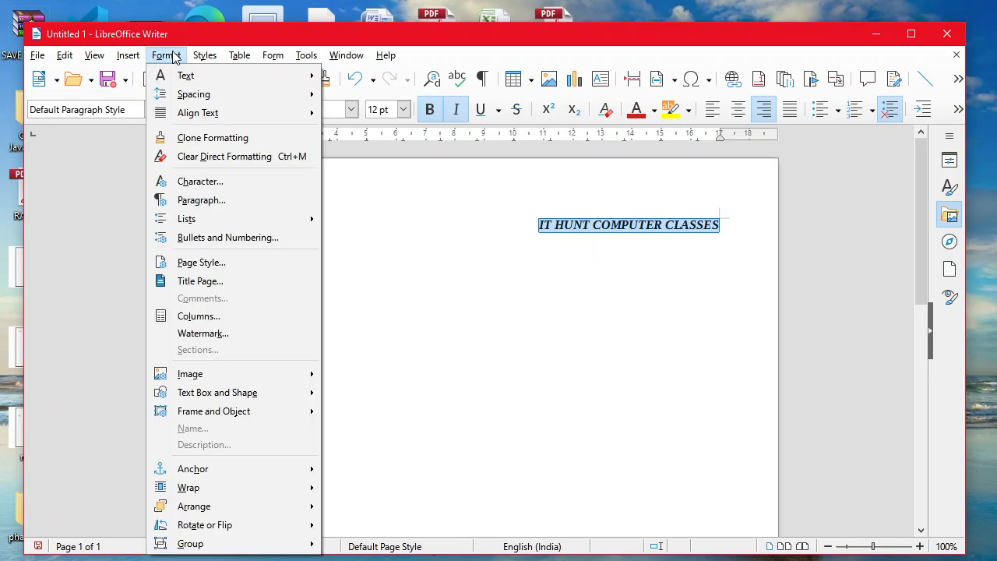
pyautogui.moveTo(191, 75)
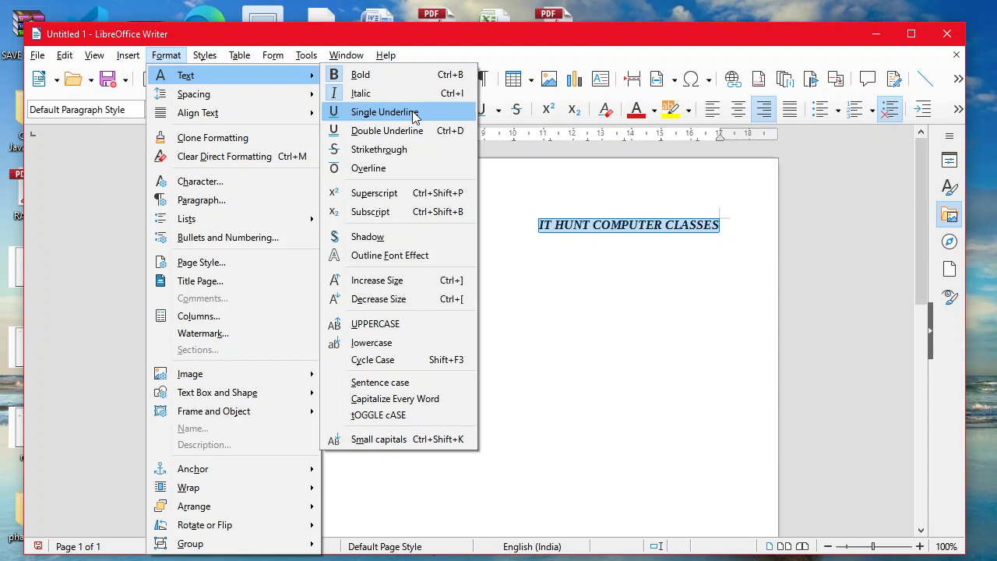
pyautogui.click(413, 115)
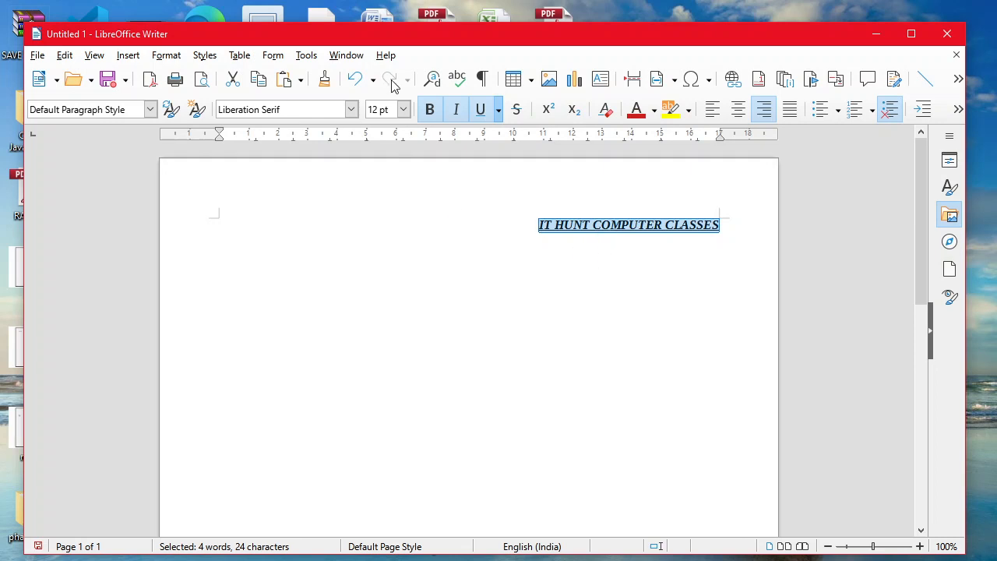
pyautogui.click(404, 110)
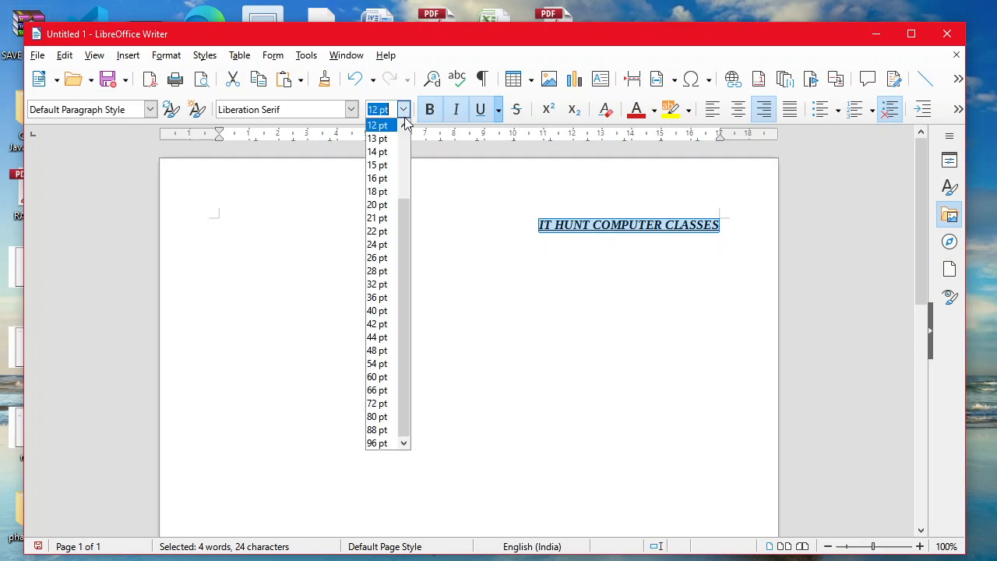
pyautogui.click(377, 218)
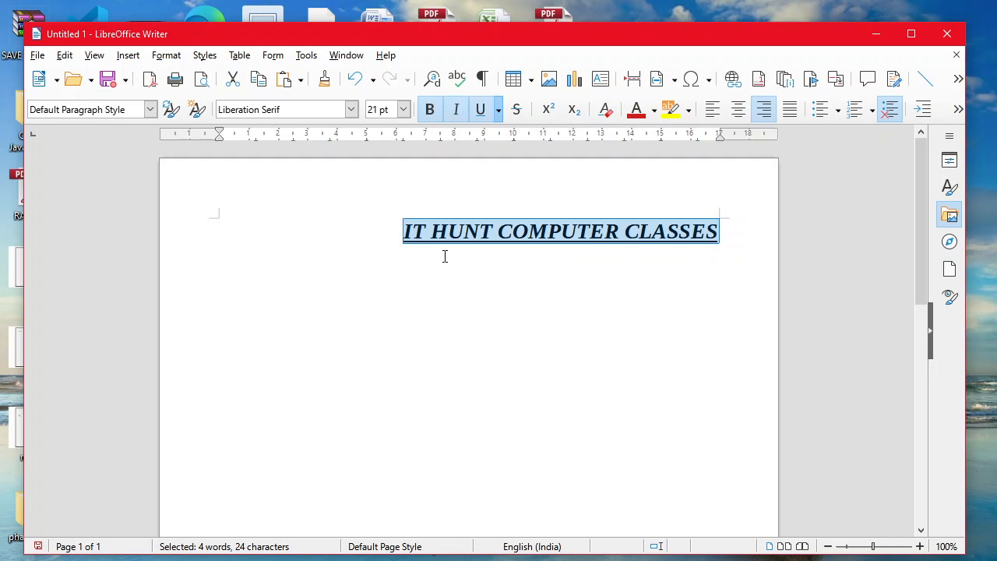
pyautogui.click(480, 110)
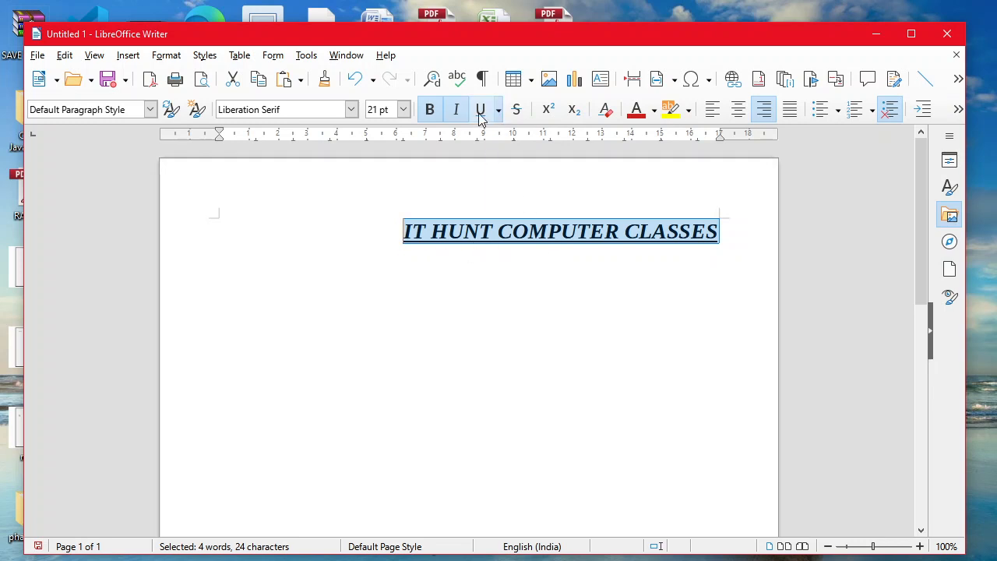
pyautogui.click(483, 120)
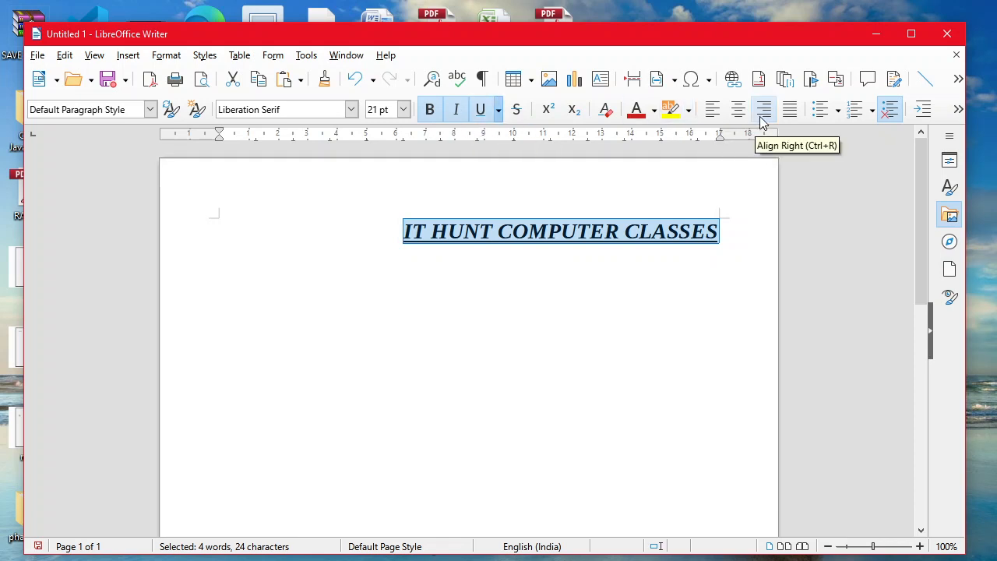
# Change the selected heading's underline to the long dashed line style
pyautogui.click(499, 110)
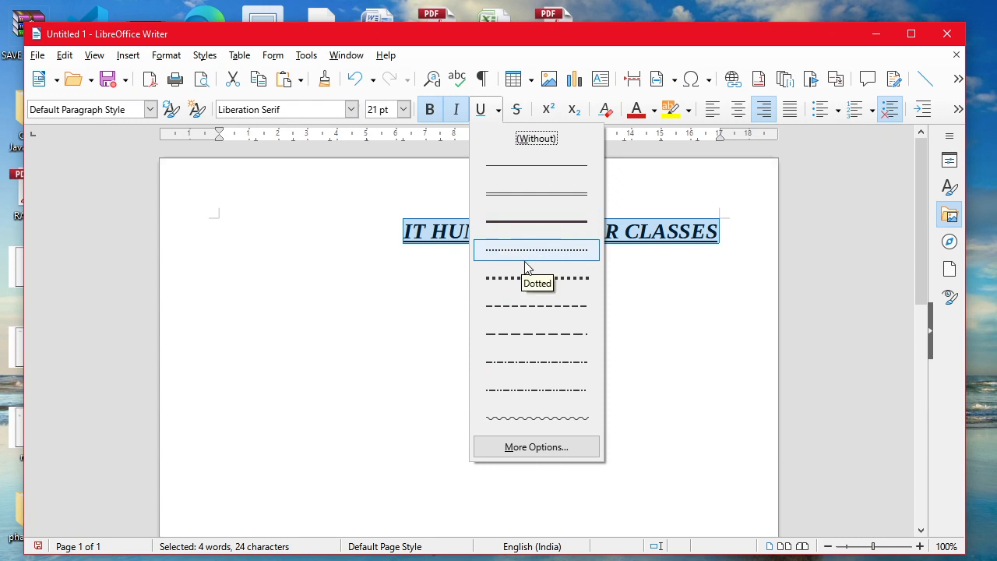
pyautogui.click(524, 337)
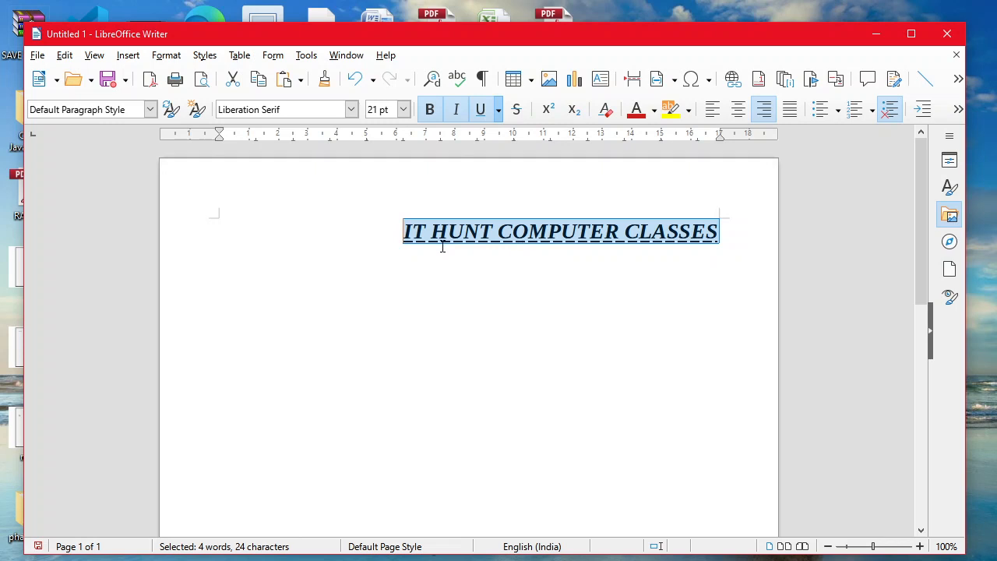
pyautogui.click(499, 110)
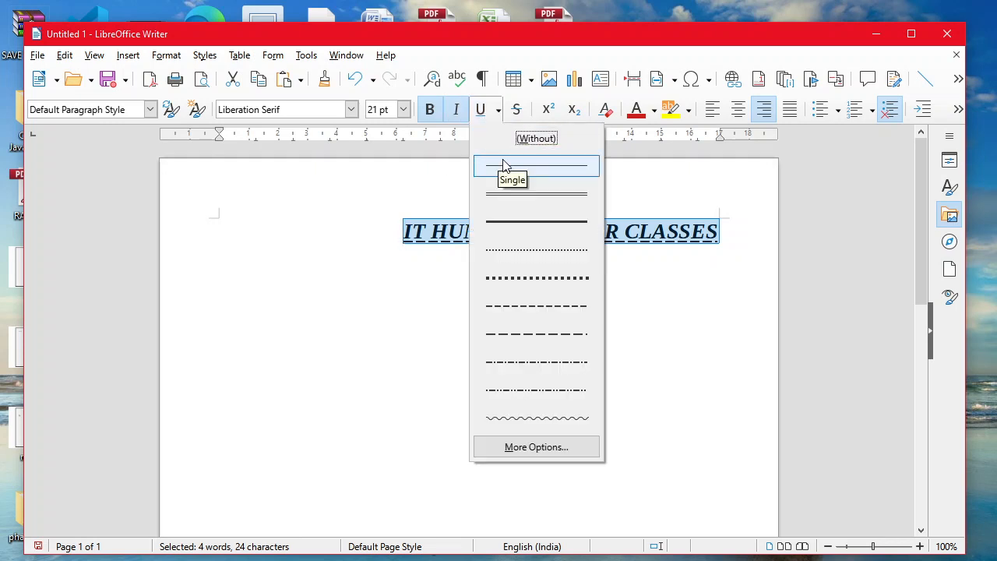
pyautogui.click(567, 223)
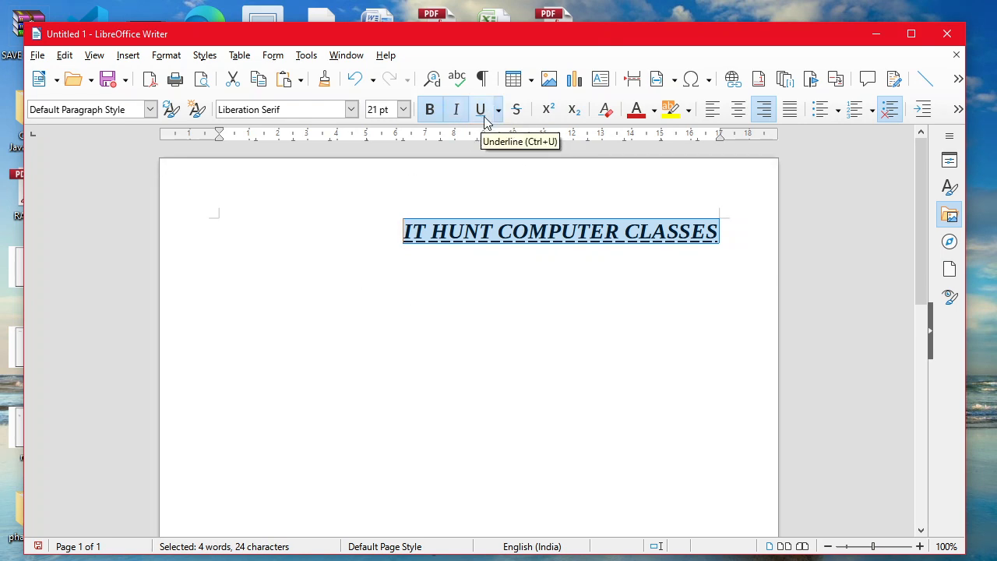
# Apply a double underline to the selected heading and set its font size to 26 pt
pyautogui.click(179, 61)
pyautogui.moveTo(186, 81)
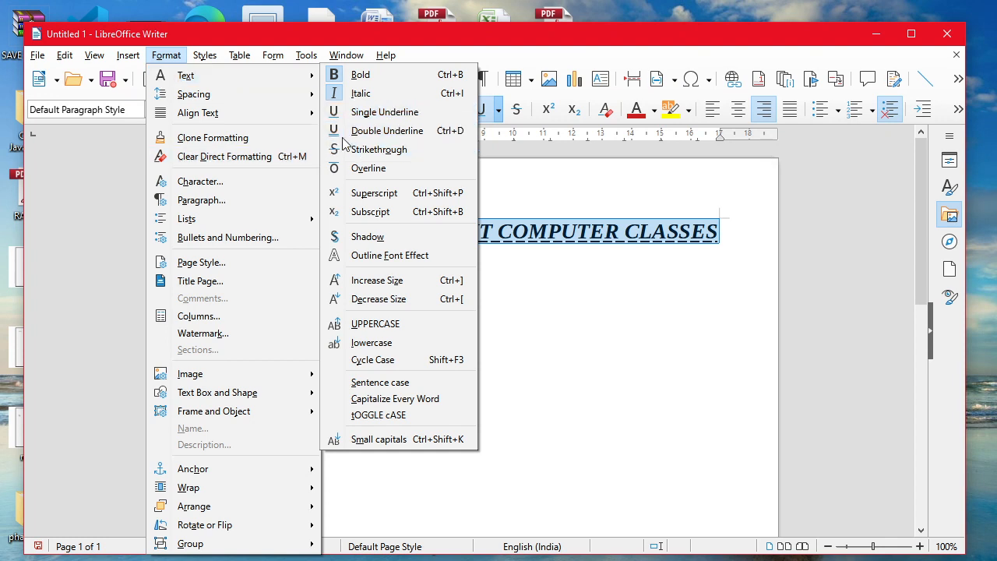
pyautogui.click(398, 131)
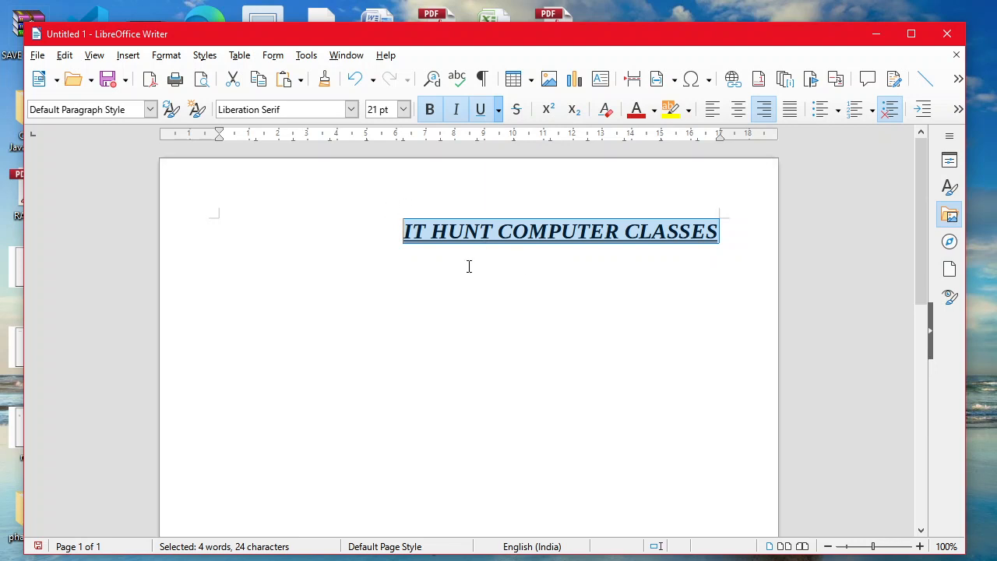
pyautogui.click(403, 109)
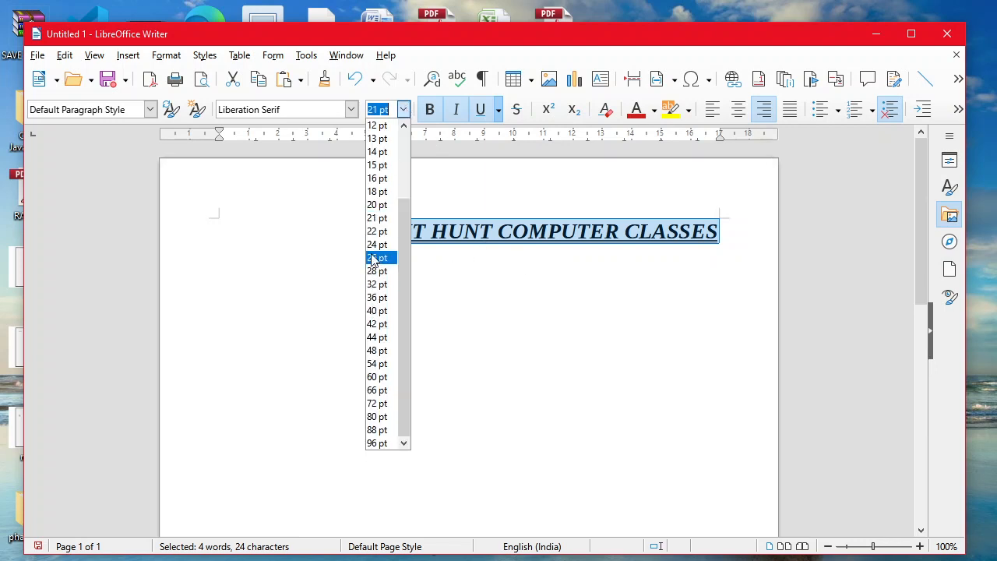
pyautogui.click(373, 257)
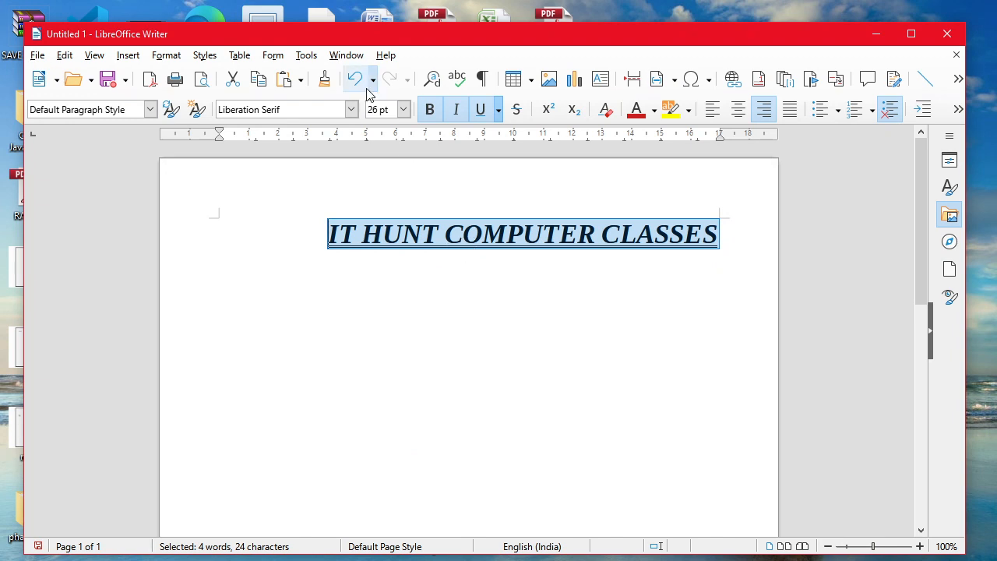
# Apply strikethrough to the selected heading and change its underline to a single line
pyautogui.click(171, 61)
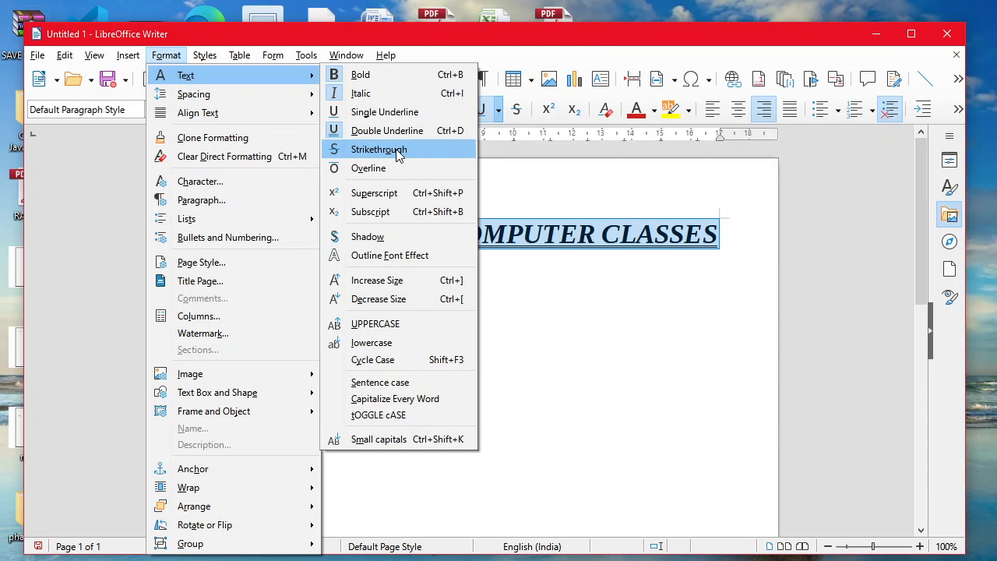
pyautogui.click(379, 149)
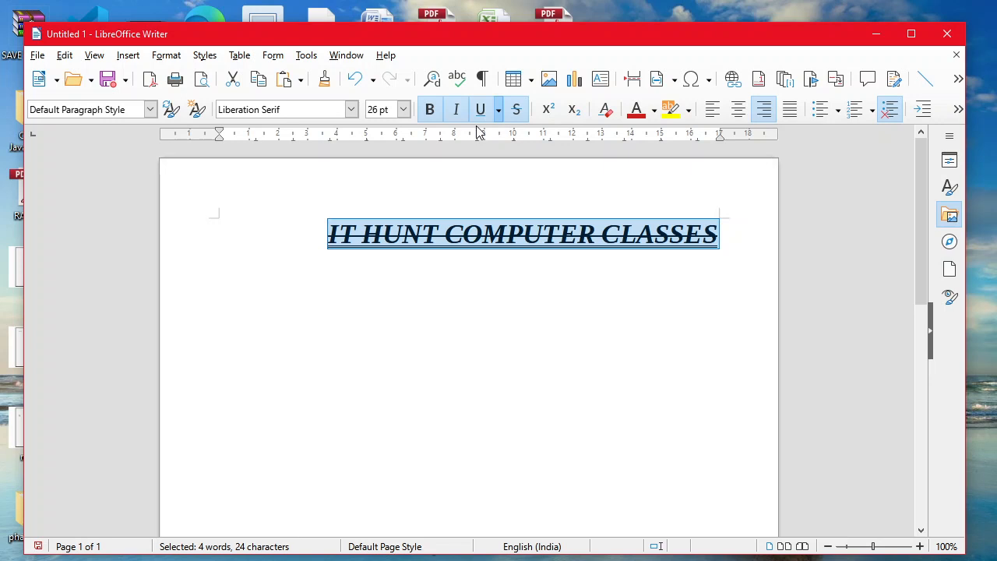
pyautogui.click(165, 55)
pyautogui.moveTo(187, 77)
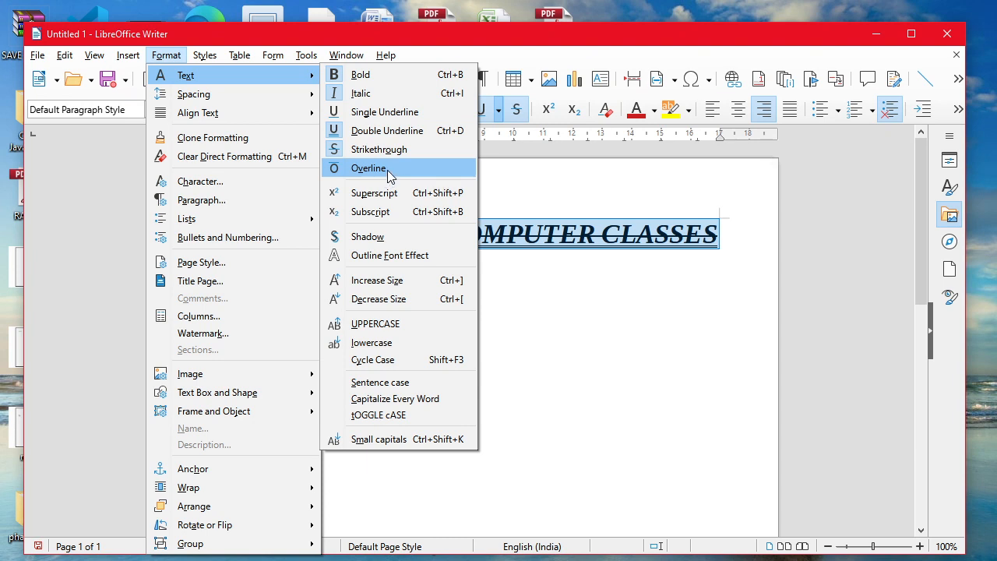
pyautogui.click(427, 118)
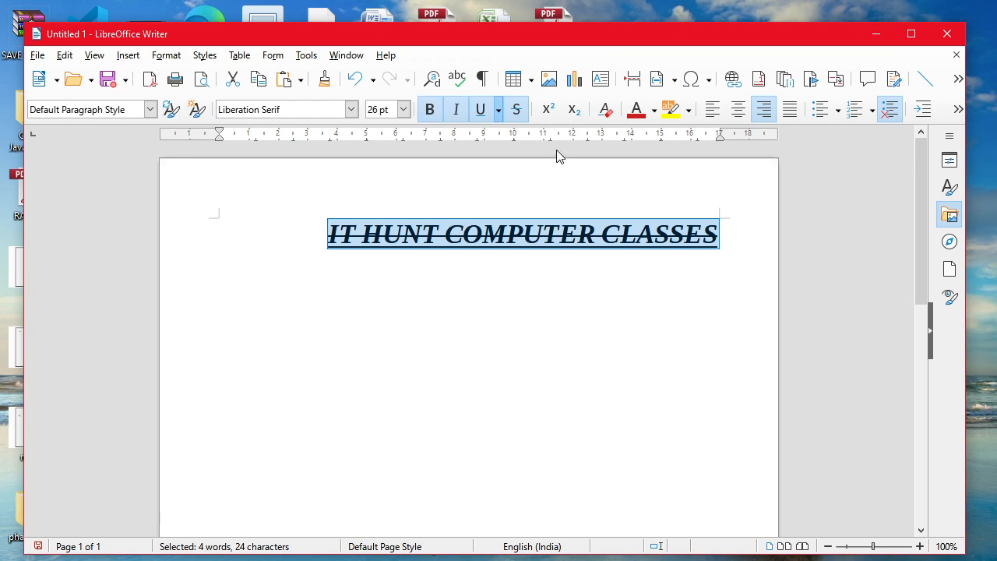
# Remove the strikethrough and the underline from the selected heading text
pyautogui.click(518, 111)
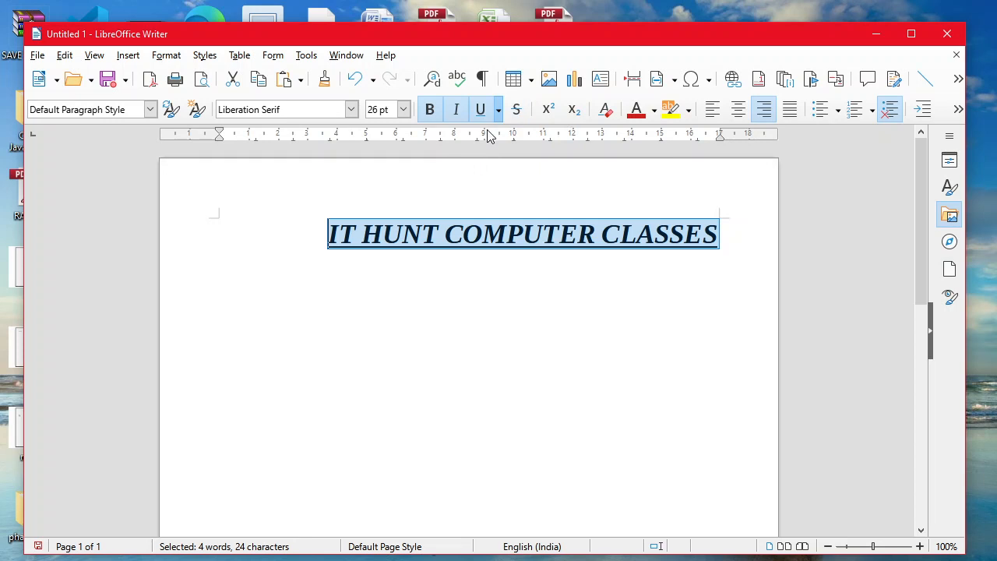
pyautogui.click(481, 110)
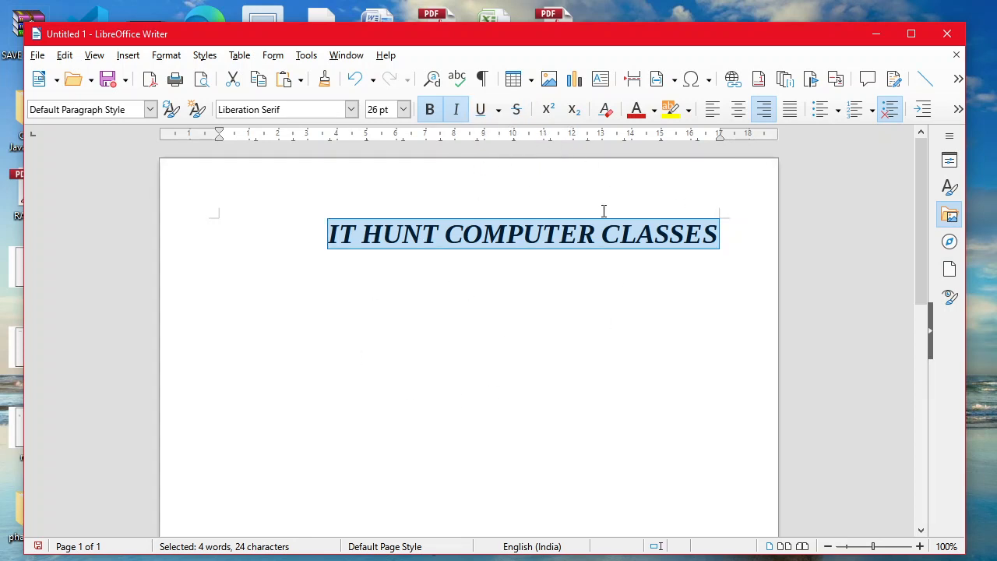
# Apply an overline to the selected heading and deselect it
pyautogui.click(175, 62)
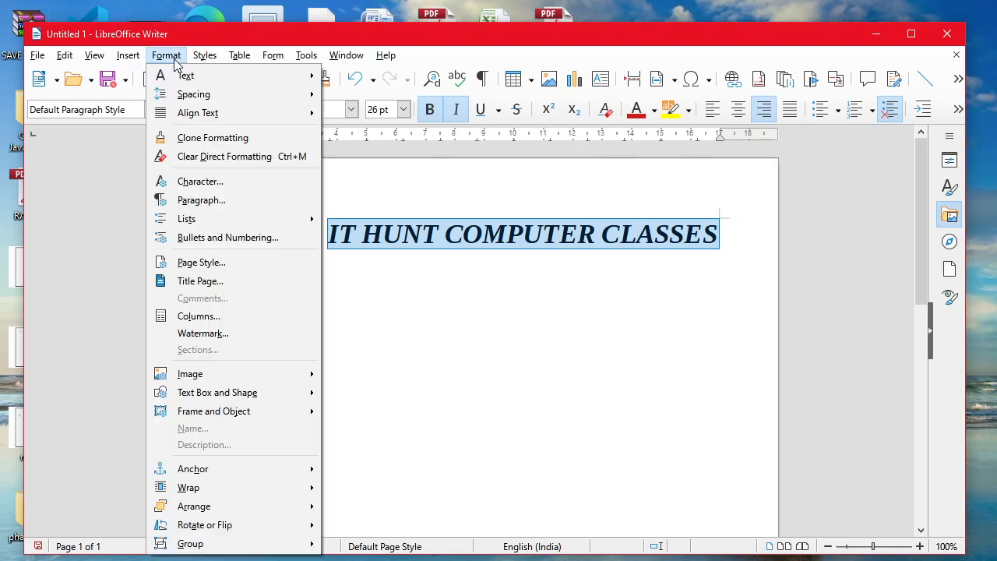
pyautogui.moveTo(215, 78)
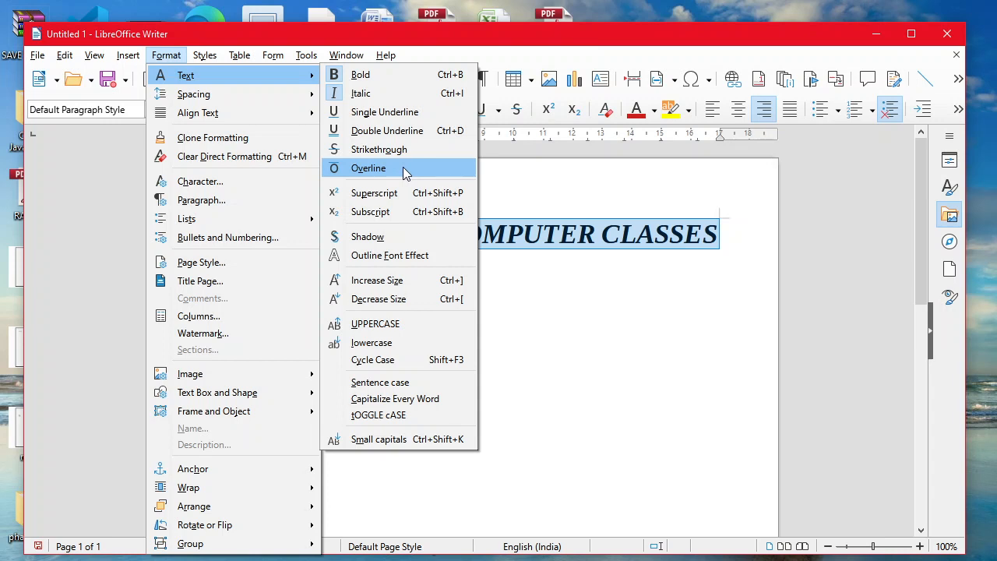
pyautogui.click(403, 167)
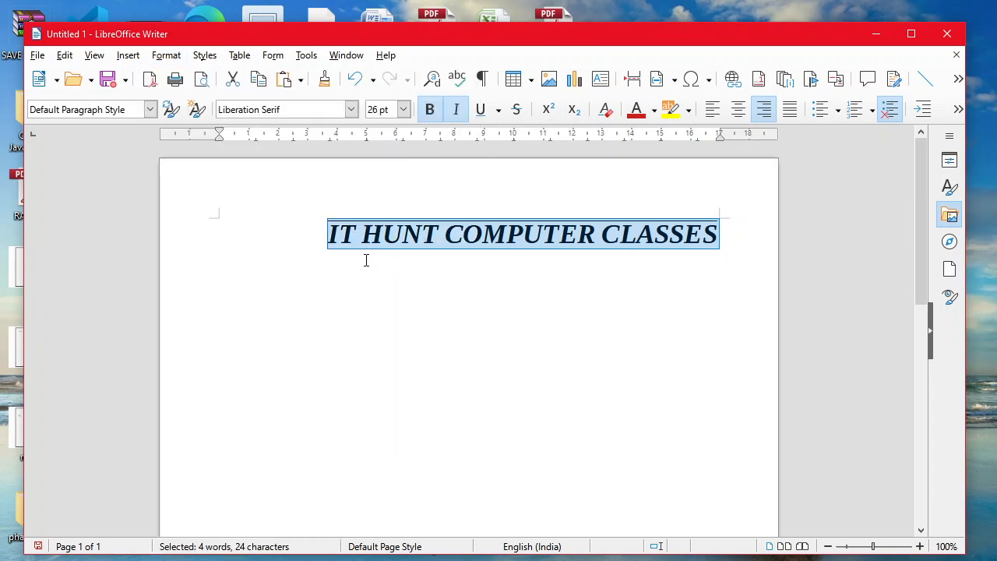
pyautogui.click(575, 331)
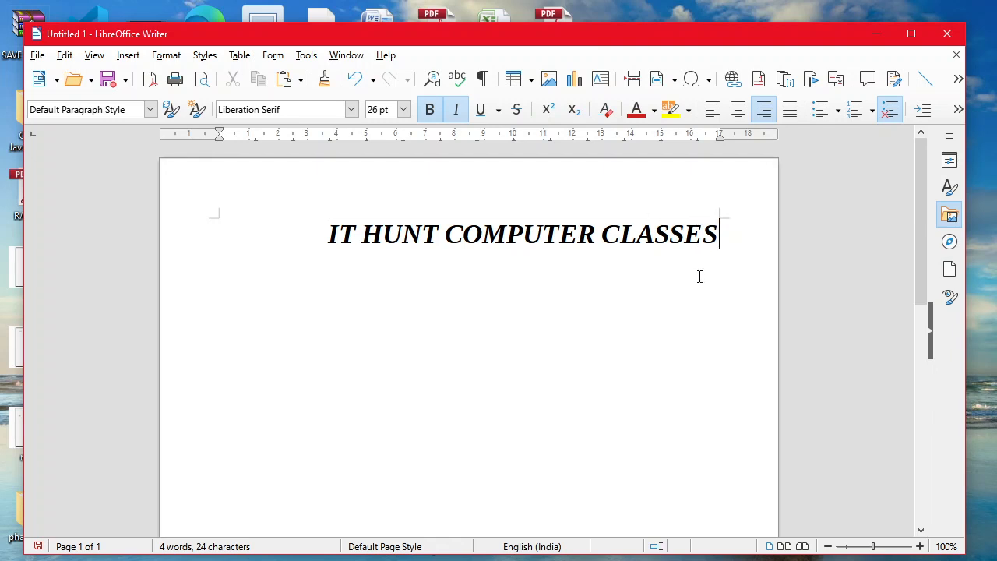
pyautogui.hotkey('ctrl', 'shift', 'Left')
pyautogui.hotkey('ctrl', 'shift', 'Left')
pyautogui.hotkey('ctrl', 'shift', 'Left')
pyautogui.hotkey('ctrl', 'shift', 'Left')
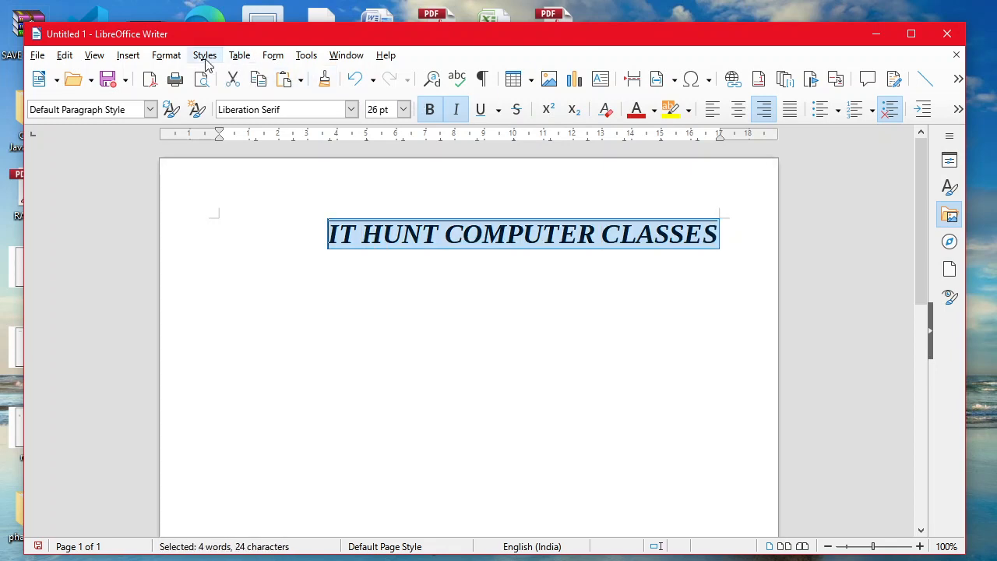
pyautogui.click(171, 59)
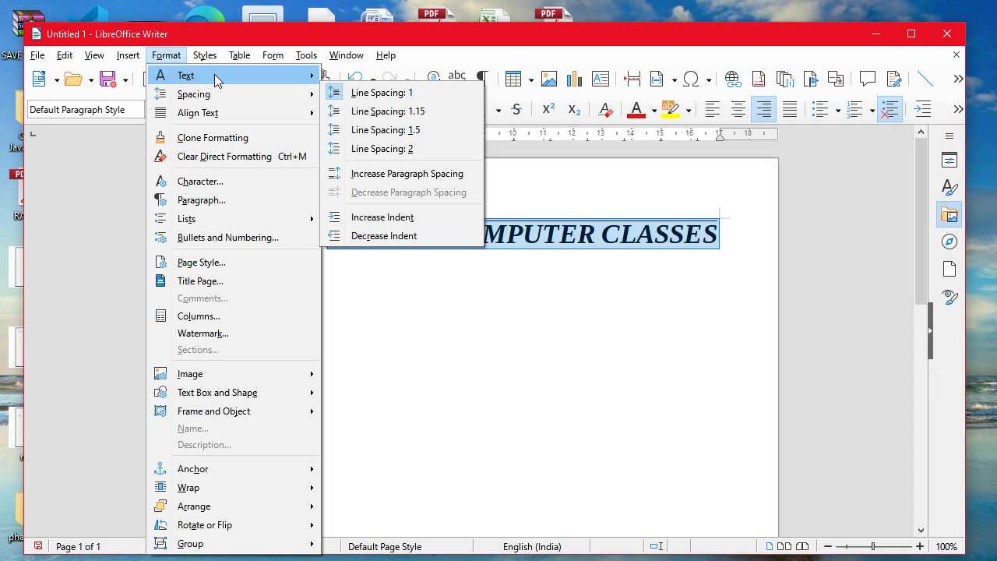
pyautogui.moveTo(275, 80)
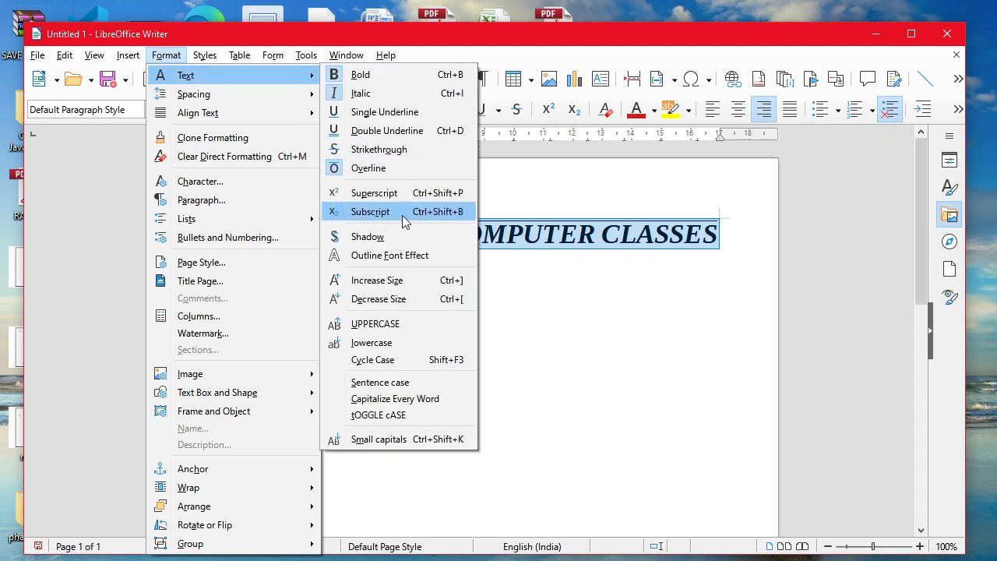
pyautogui.click(564, 294)
pyautogui.click(616, 280)
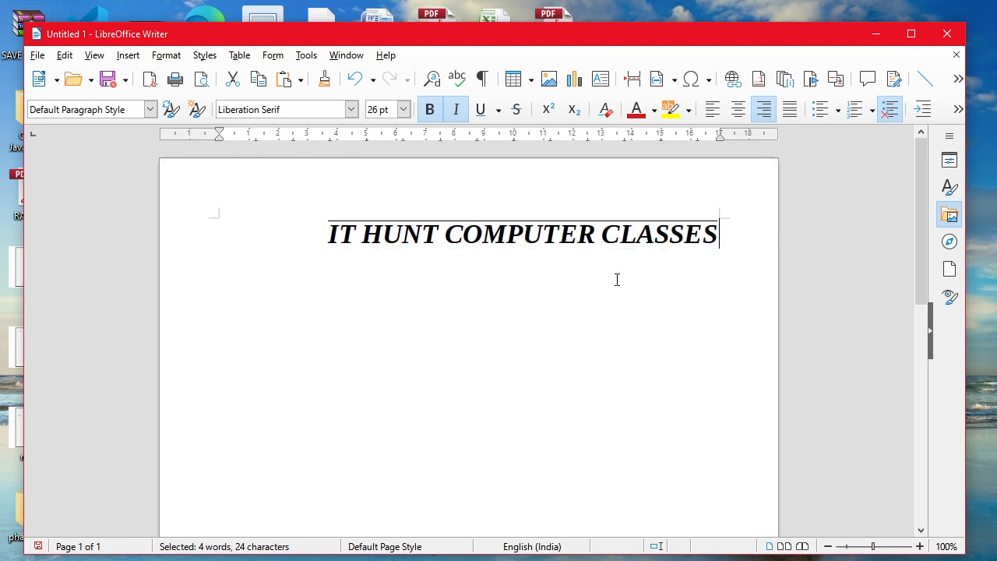
# Enter the text A2 on a new line below the heading
pyautogui.press('Return')
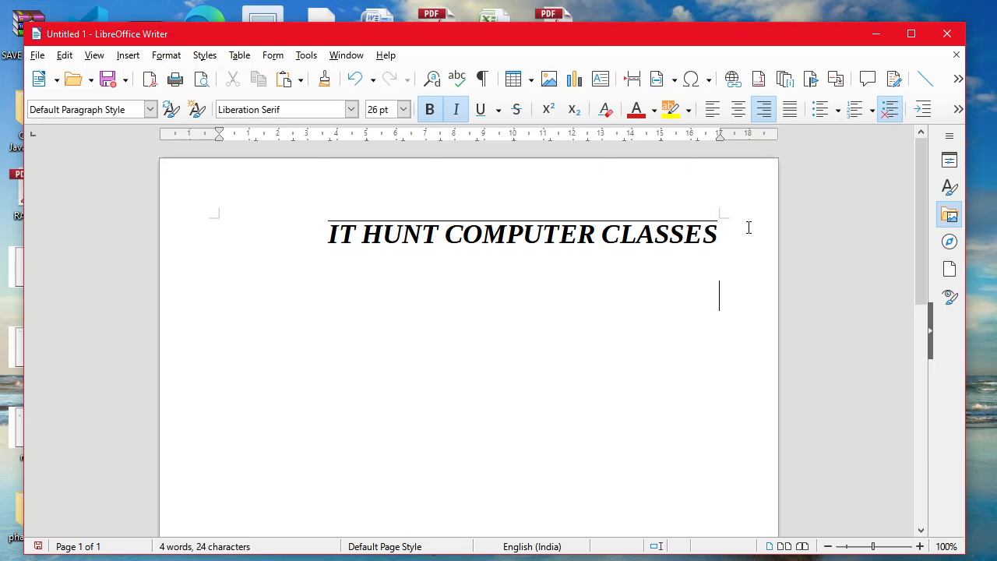
pyautogui.write('A')
pyautogui.click(162, 56)
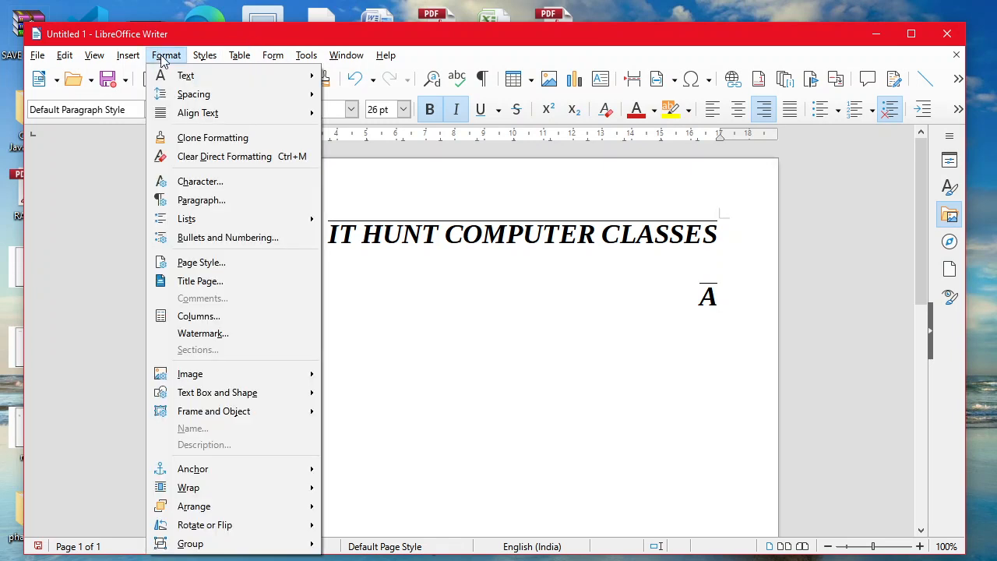
pyautogui.click(797, 283)
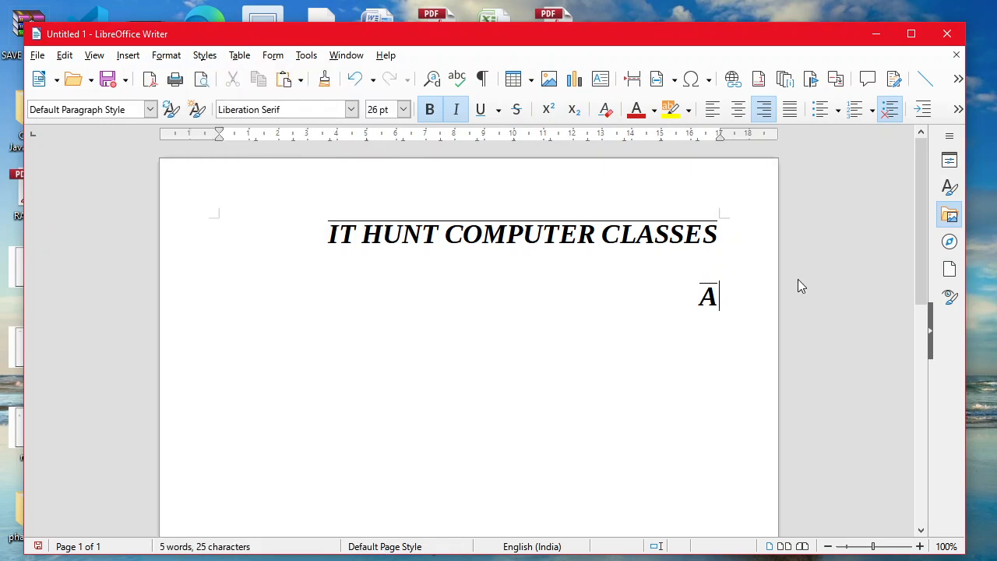
pyautogui.write('2')
# Try to turn off the overline and replace A2 below the heading with a fresh letter A
pyautogui.click(174, 57)
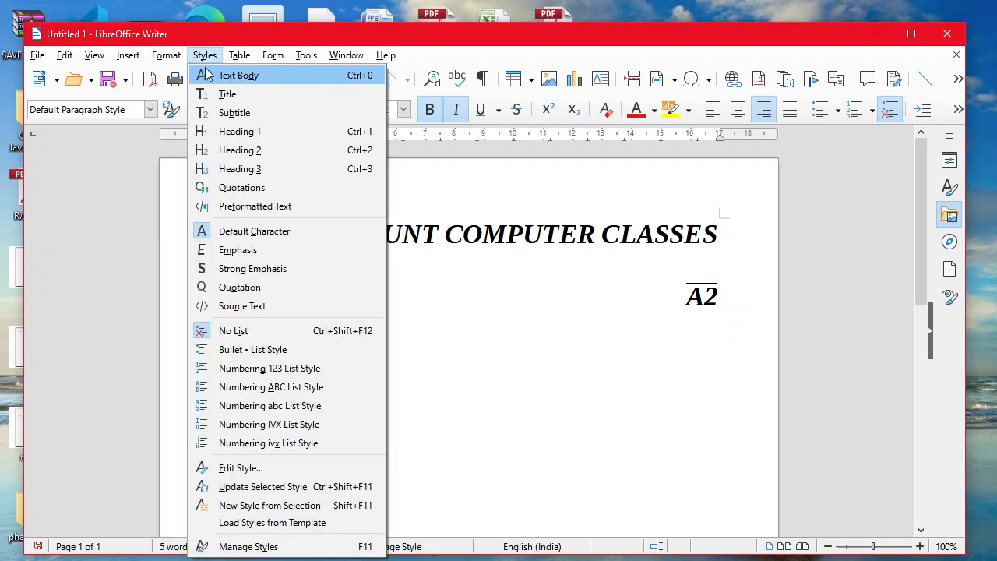
pyautogui.moveTo(178, 78)
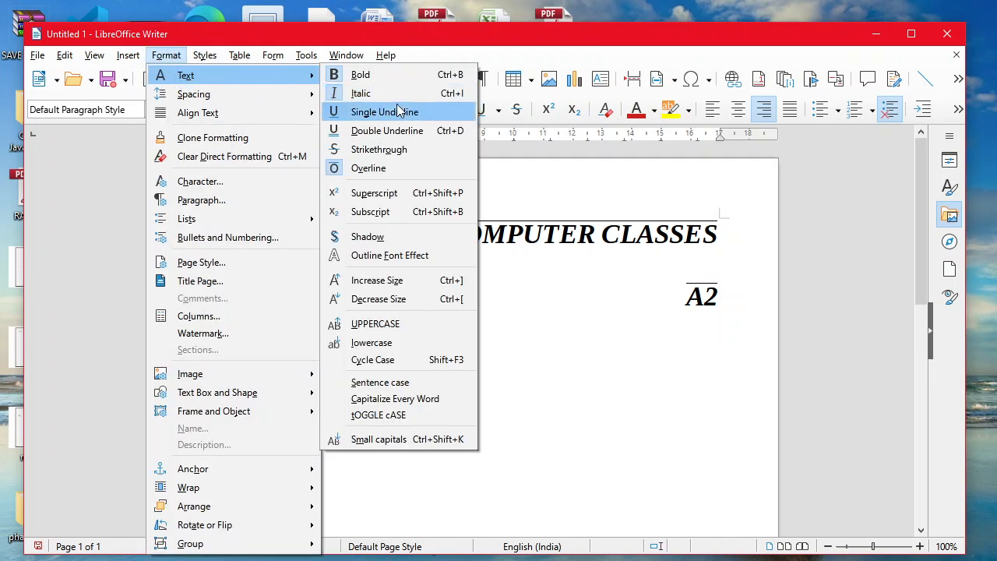
pyautogui.click(388, 169)
pyautogui.press('BackSpace')
pyautogui.press('BackSpace')
pyautogui.write('A')
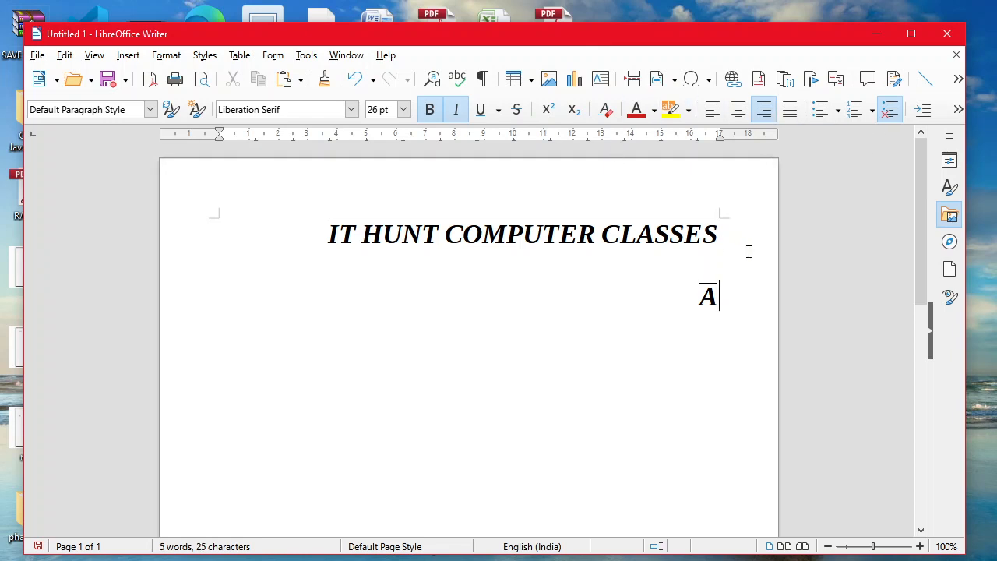
# Replace the document's entire contents with the single letter A
pyautogui.hotkey('ctrl', 'a')
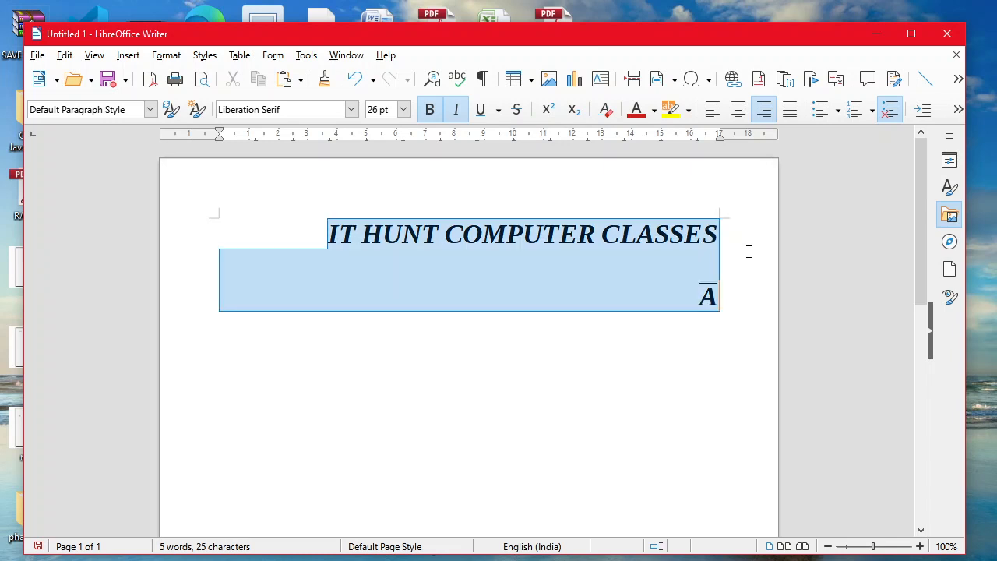
pyautogui.press('BackSpace')
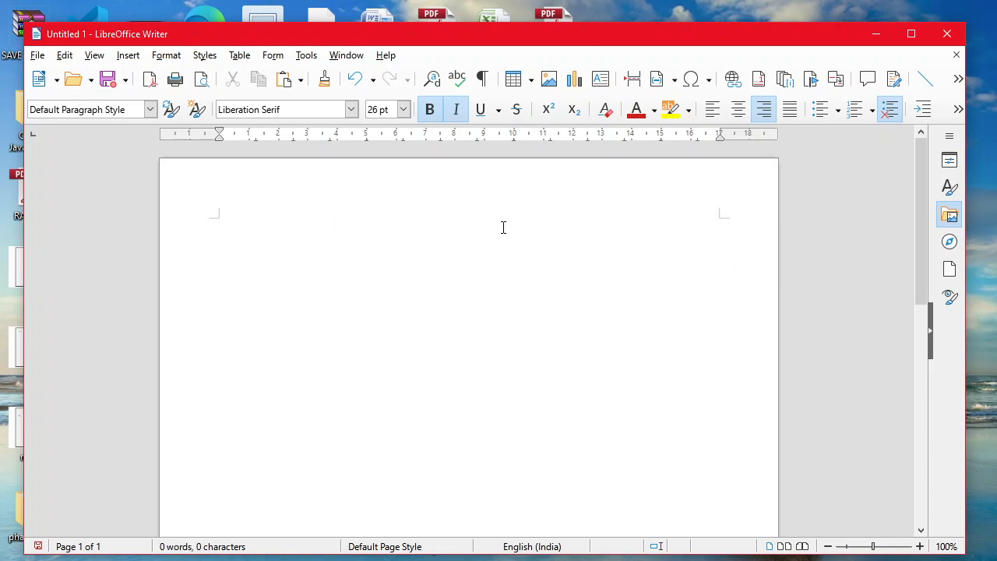
pyautogui.write('A')
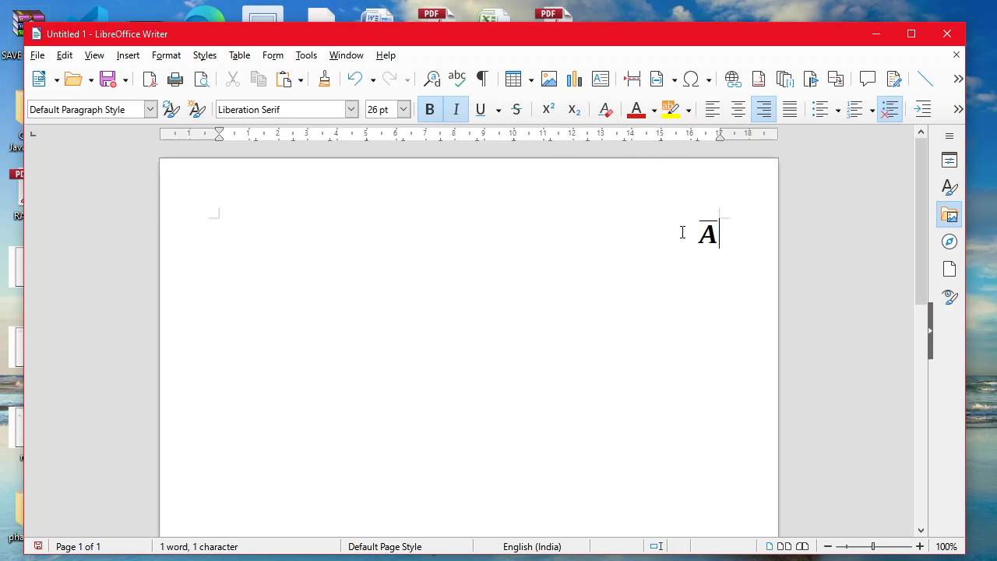
# Remove the overline from the letter A and deselect it
pyautogui.hotkey('shift', 'Home')
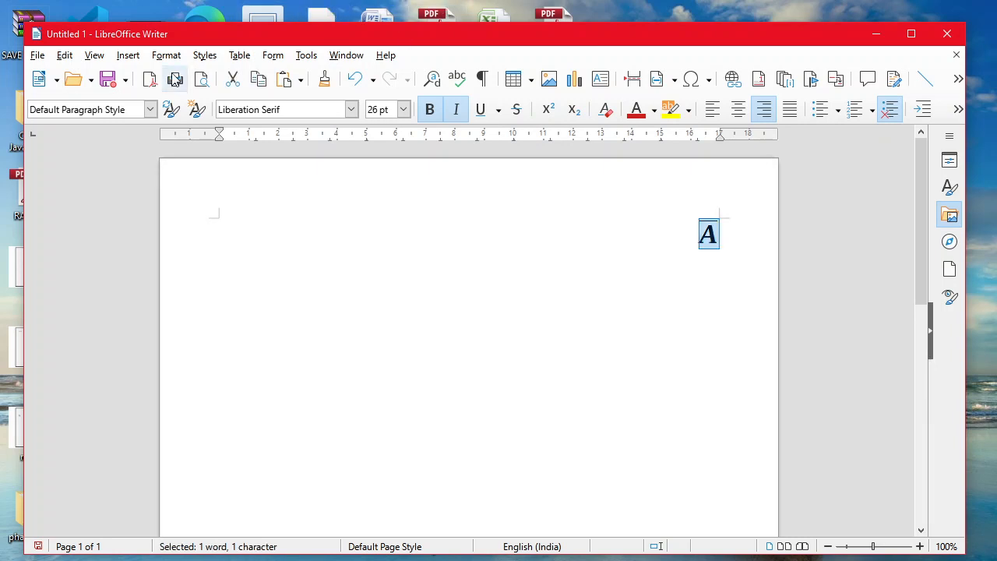
pyautogui.click(156, 59)
pyautogui.moveTo(196, 81)
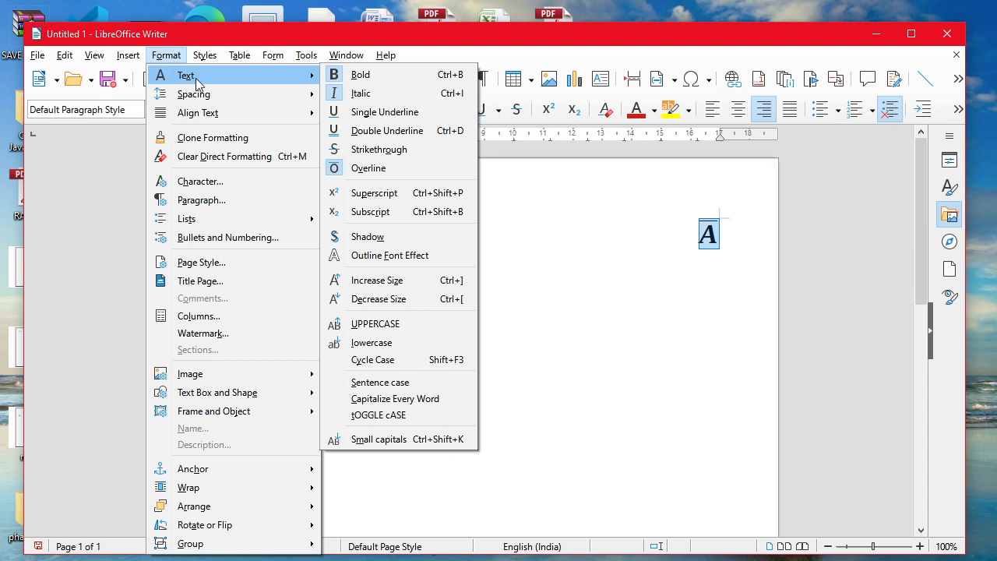
pyautogui.click(369, 168)
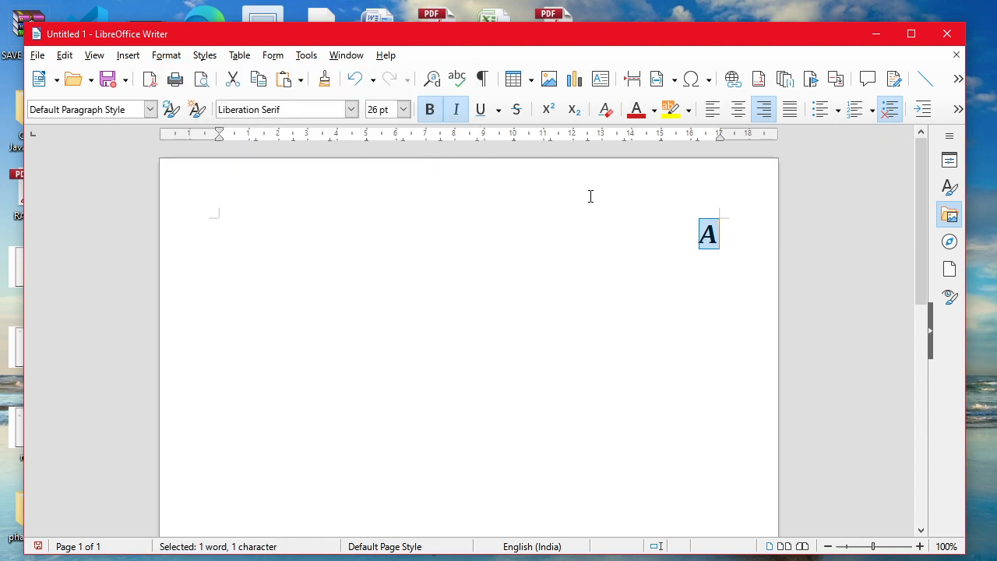
pyautogui.press('End')
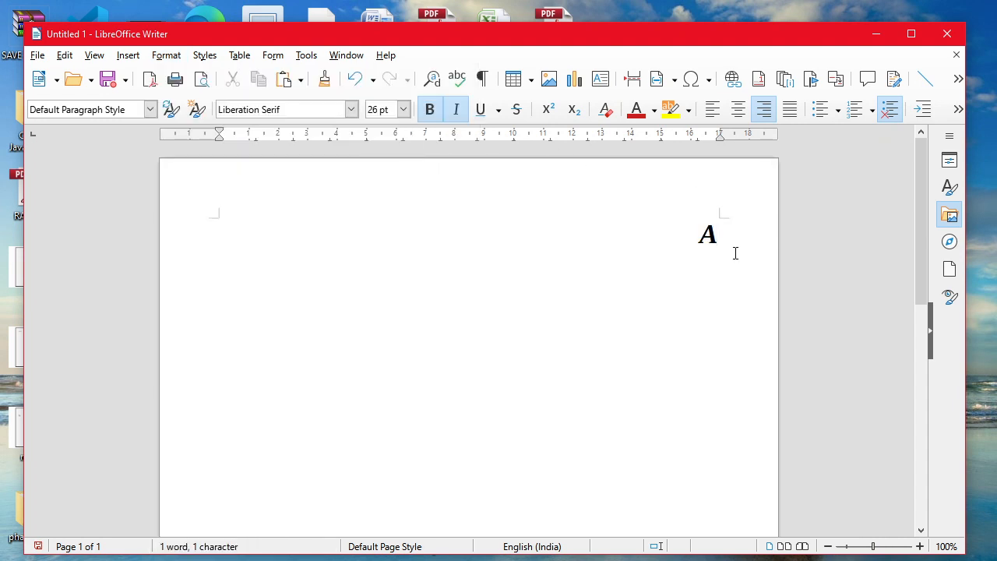
# Replace the letter A with the text A2, placed one line lower on the page
pyautogui.press('BackSpace')
pyautogui.write('A')
pyautogui.press('BackSpace')
pyautogui.write('A2')
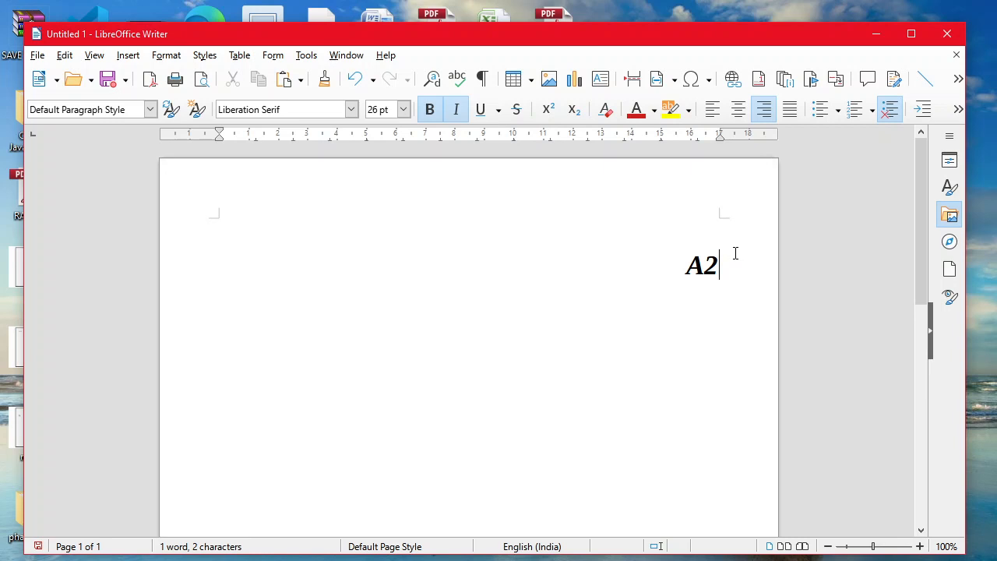
# Format the 2 in A2 as superscript and place the cursor after it
pyautogui.hotkey('shift', 'Left')
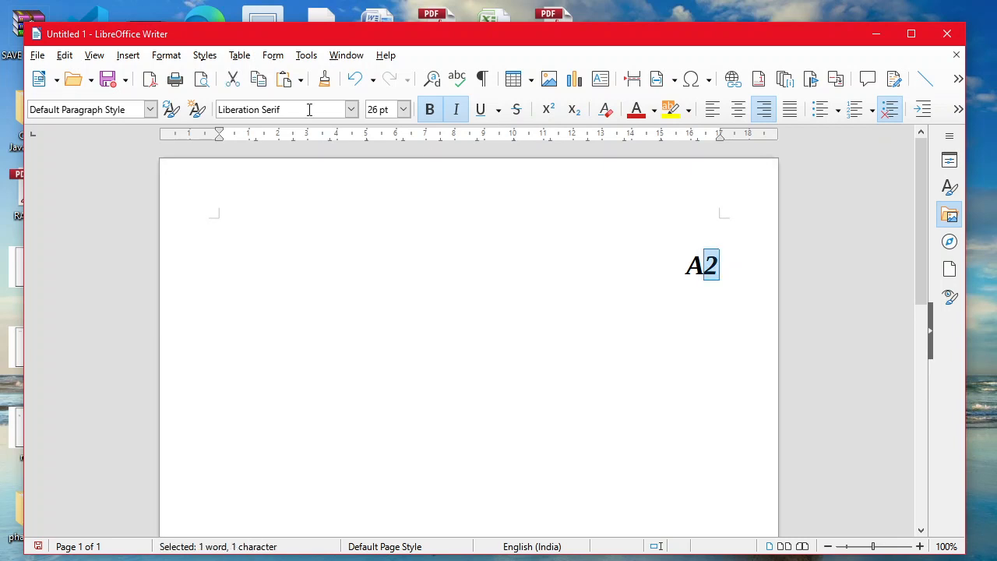
pyautogui.click(162, 54)
pyautogui.moveTo(187, 78)
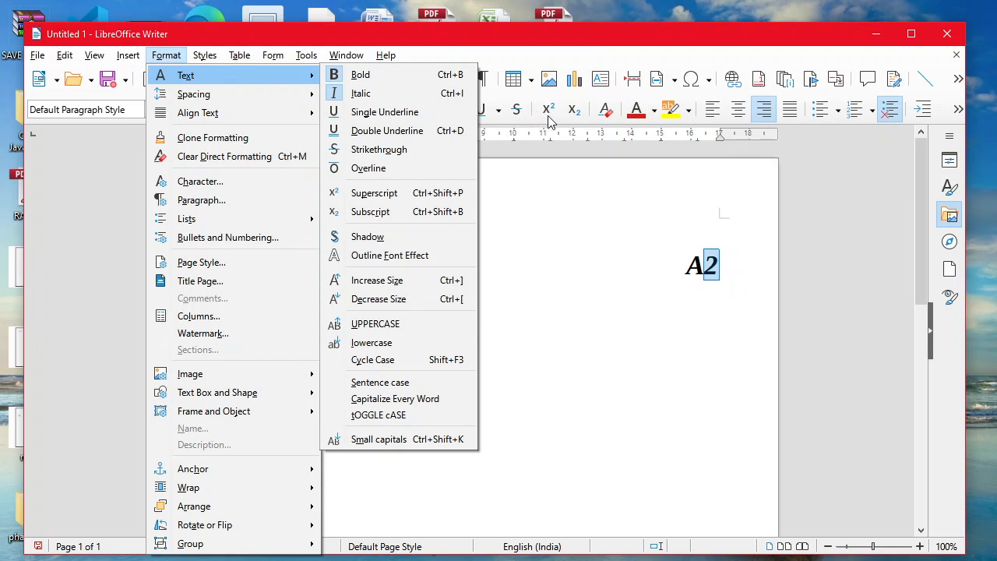
pyautogui.click(440, 195)
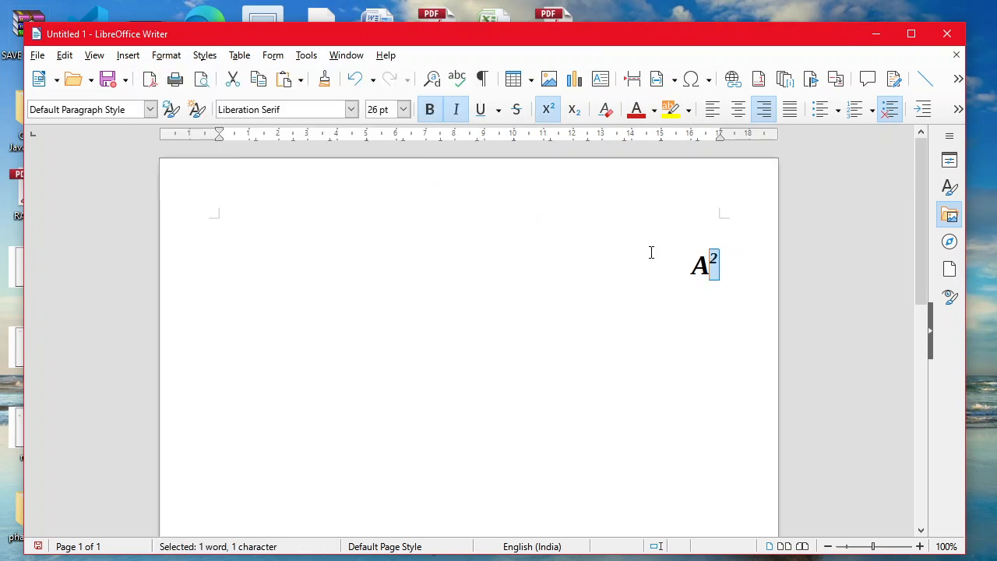
pyautogui.press('Right')
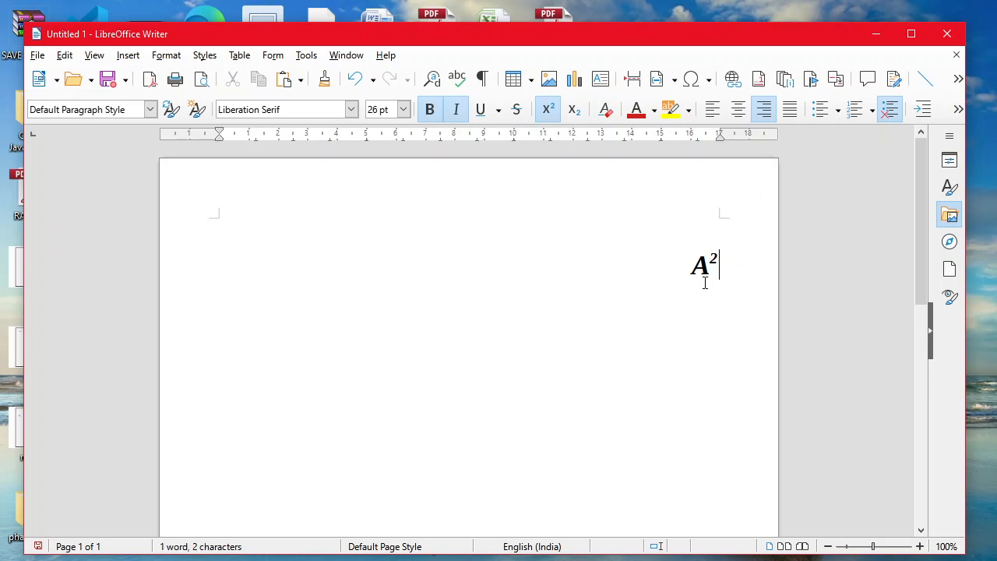
# Turn off superscript after the raised 2 and append +B2 at normal text height
pyautogui.press('super+plus')
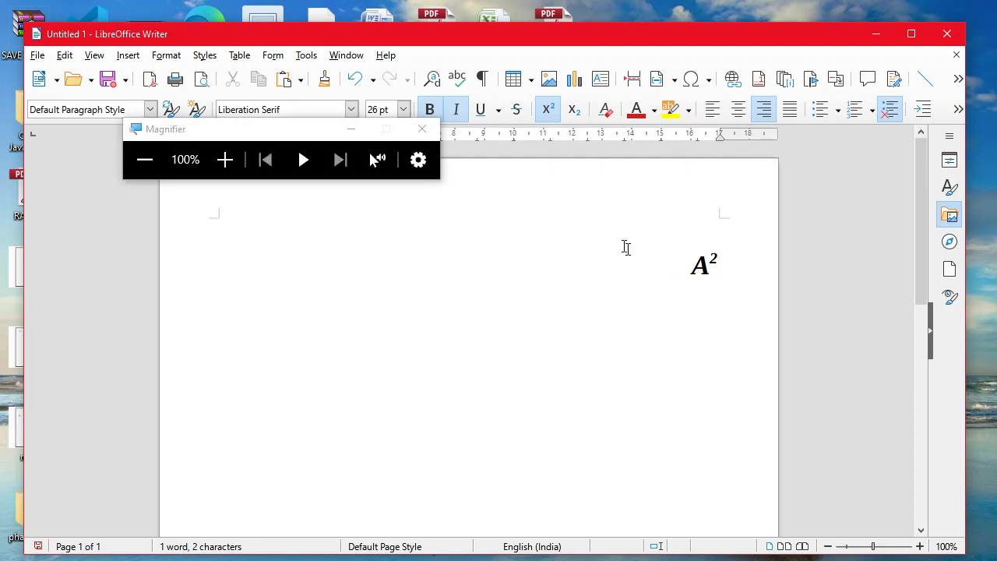
pyautogui.click(419, 133)
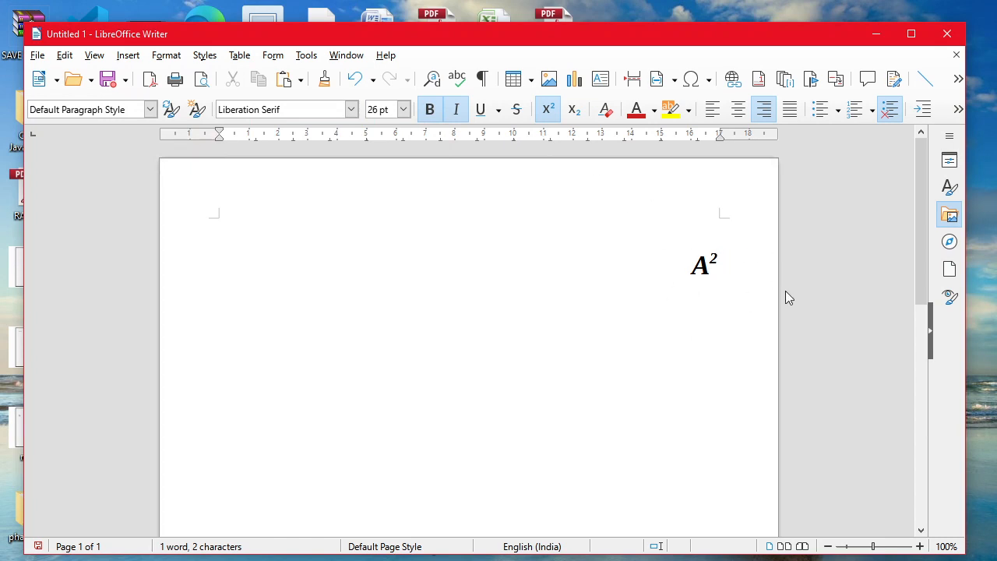
pyautogui.write('+')
pyautogui.press('BackSpace')
pyautogui.click(549, 111)
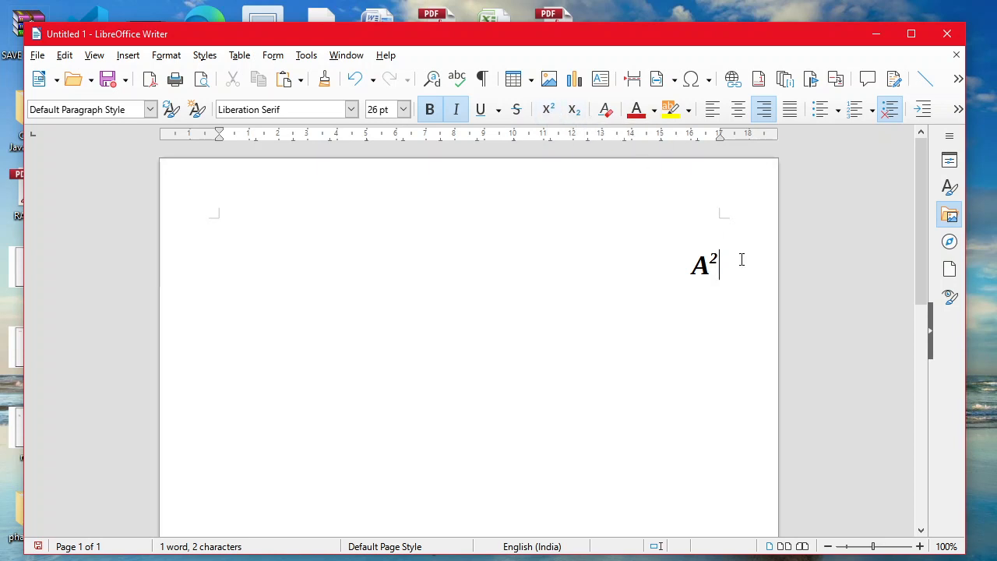
pyautogui.write('+')
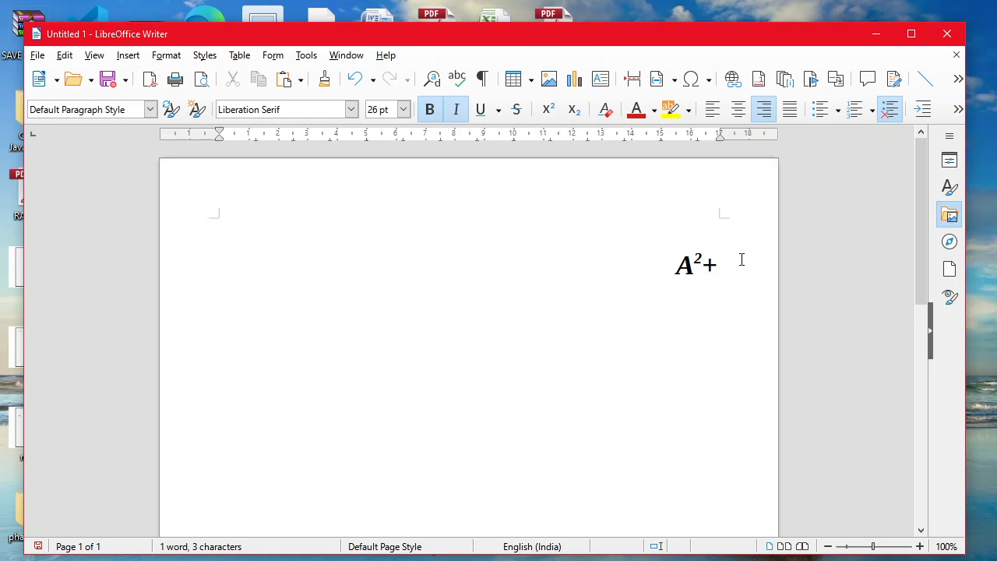
pyautogui.write('B')
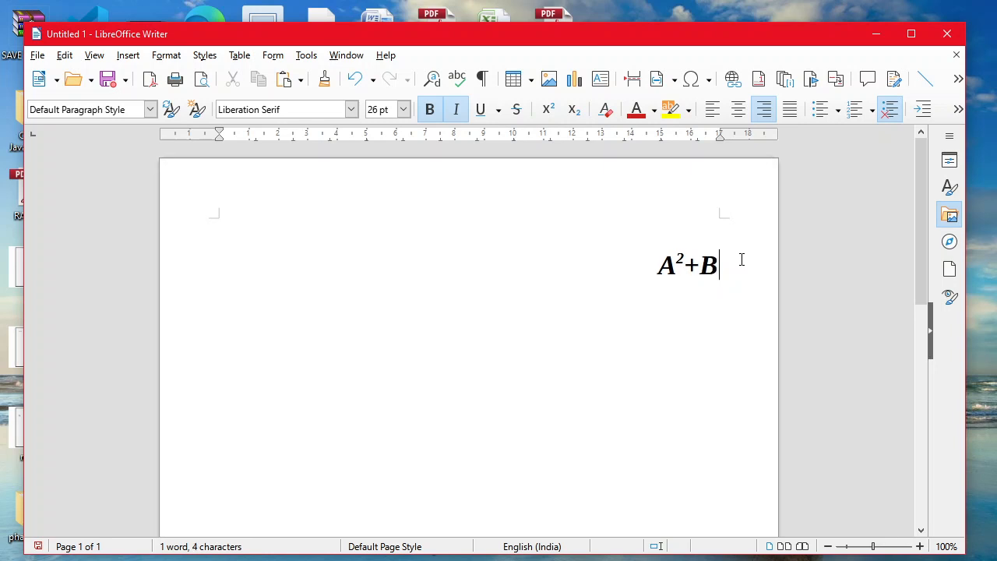
pyautogui.write('2')
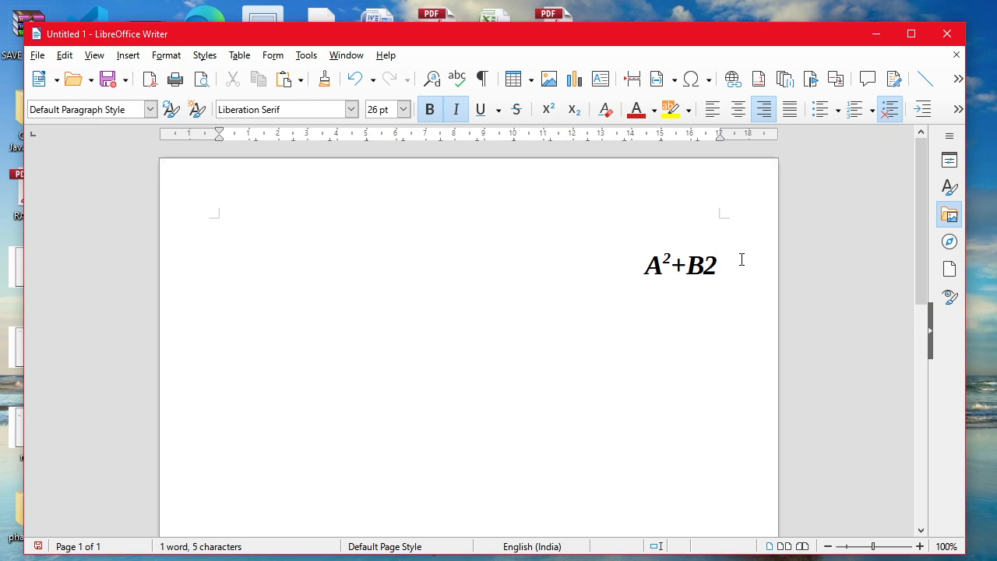
# Format the 2 after the B as superscript and deselect it
pyautogui.hotkey('shift', 'Left')
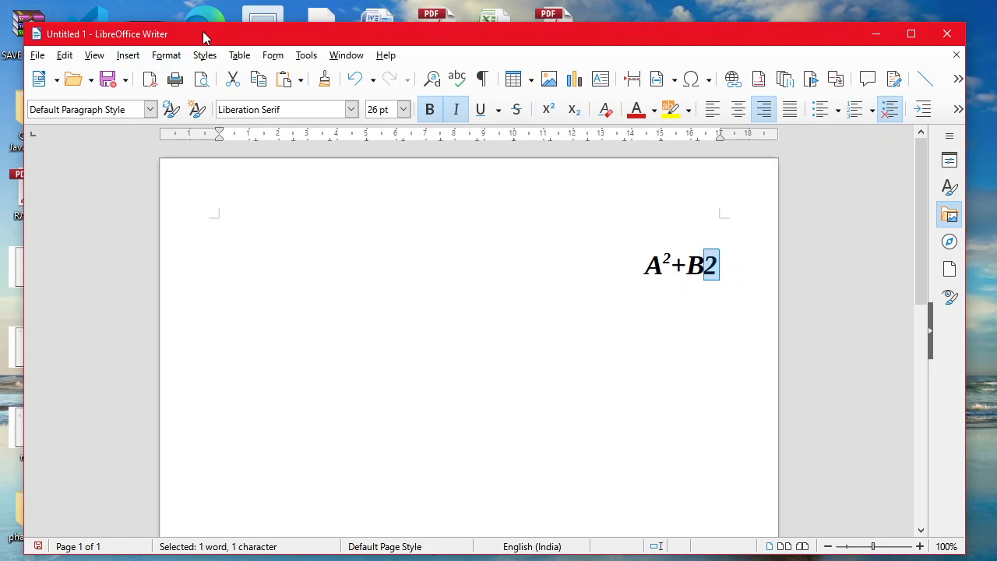
pyautogui.click(176, 54)
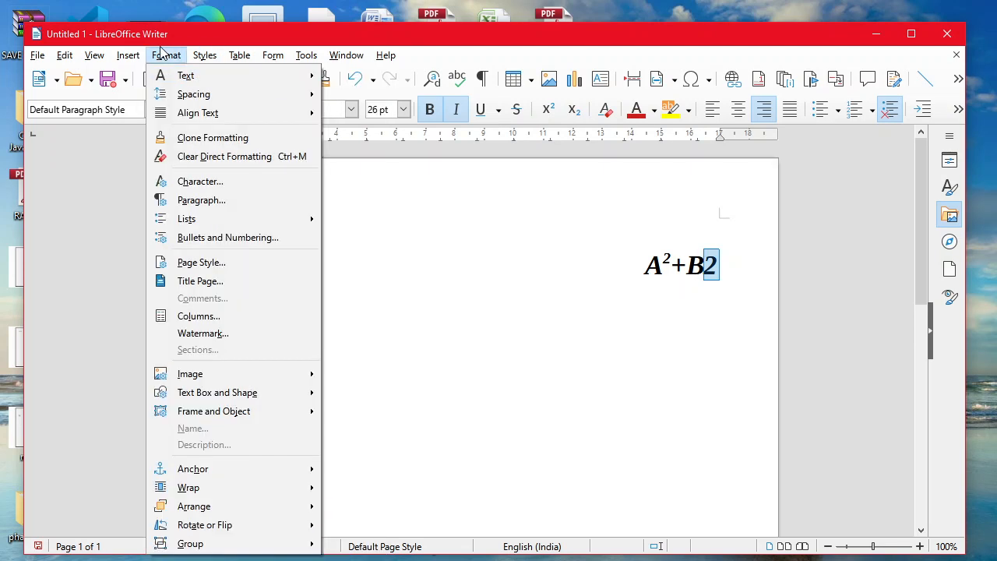
pyautogui.moveTo(193, 78)
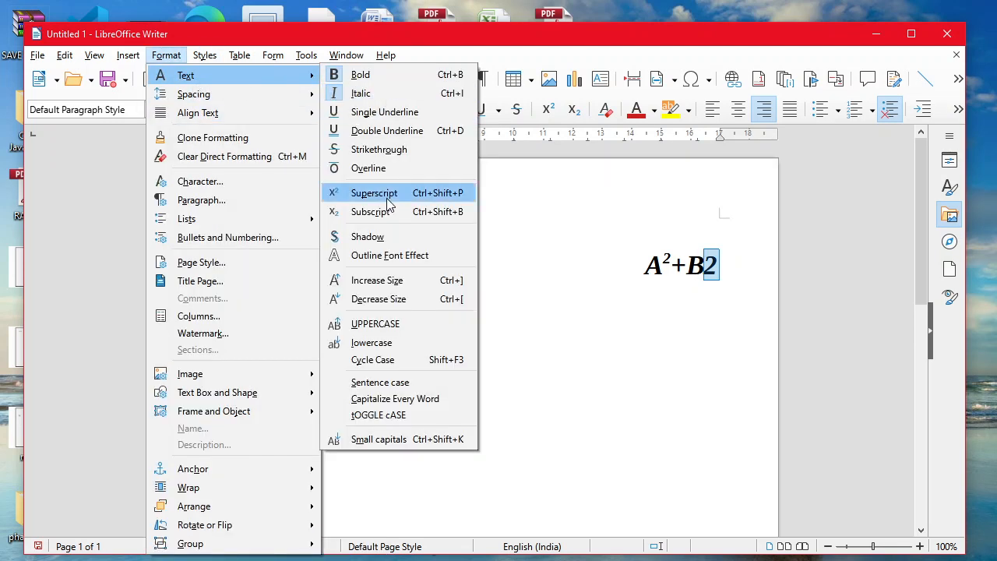
pyautogui.click(678, 235)
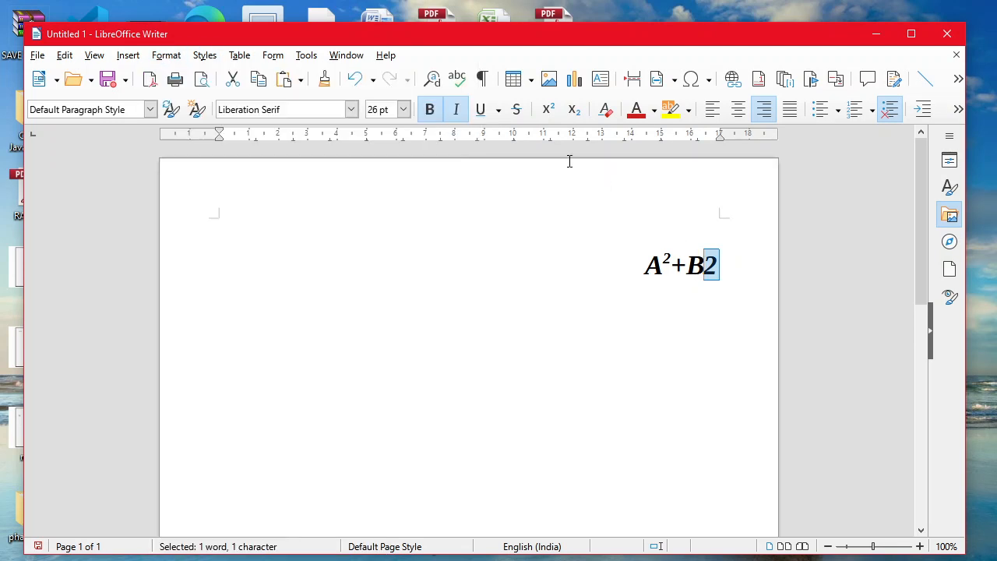
pyautogui.click(548, 111)
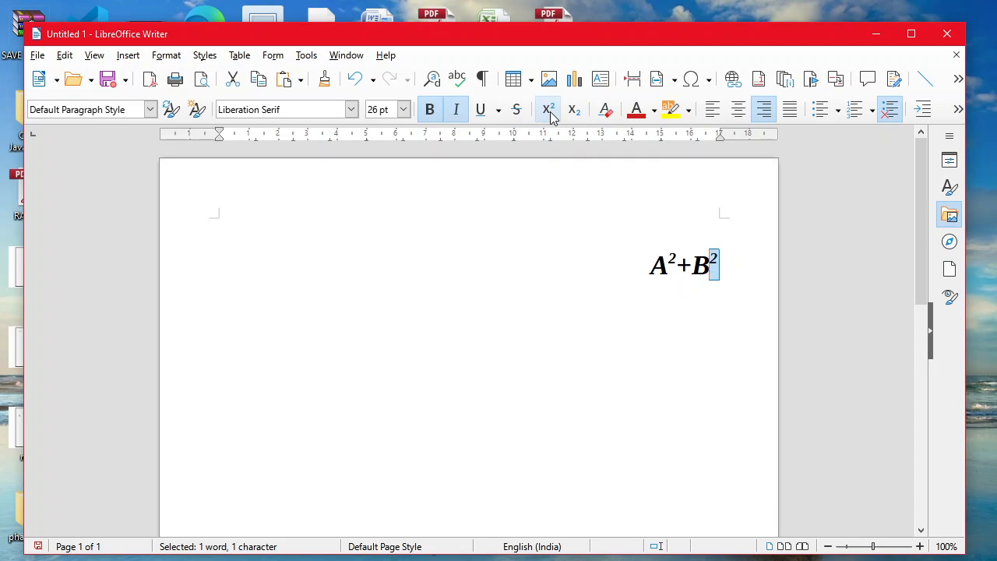
pyautogui.click(712, 293)
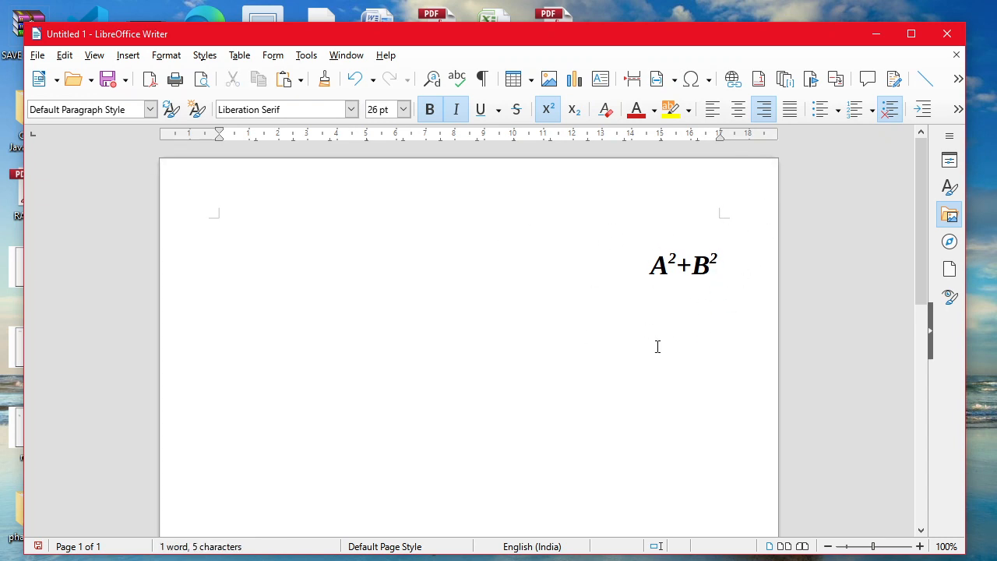
# Turn off superscript at the end of the expression and append +2AB at normal text height
pyautogui.write('+')
pyautogui.press('BackSpace')
pyautogui.click(549, 109)
pyautogui.write('+')
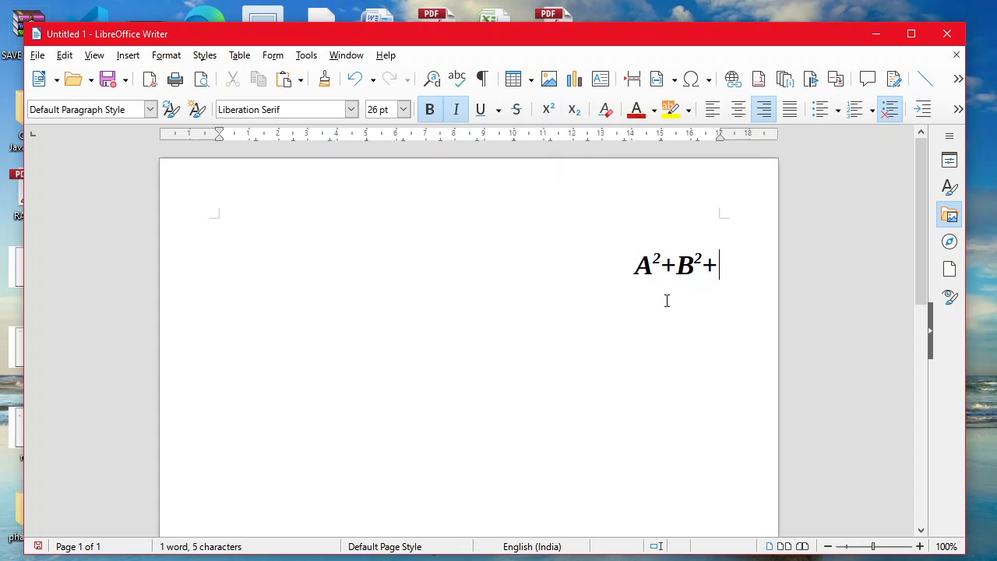
pyautogui.write('2AB')
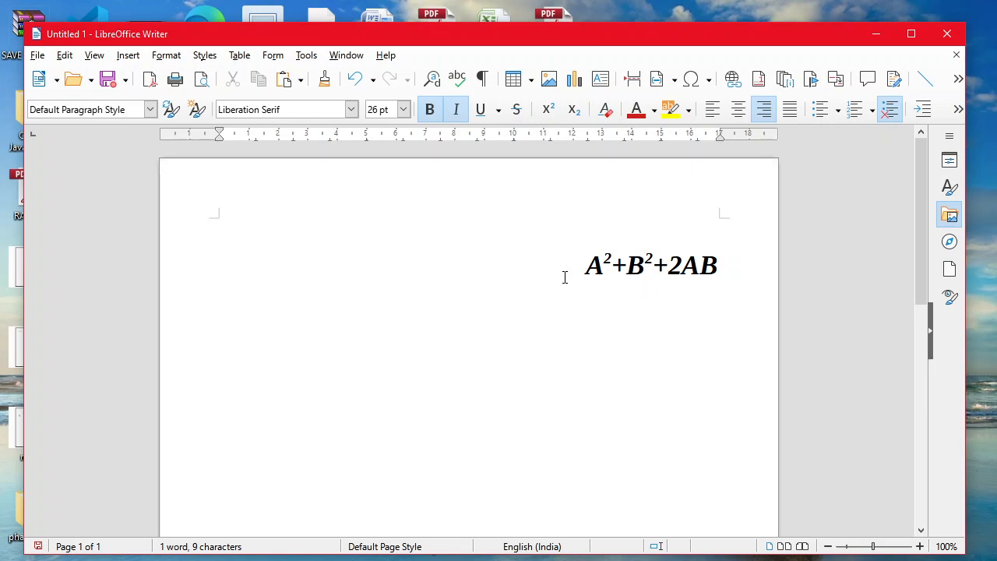
# Add H2O on a new line below the expression, format its 2 as subscript, and place the cursor at the line's end
pyautogui.write('H2O')
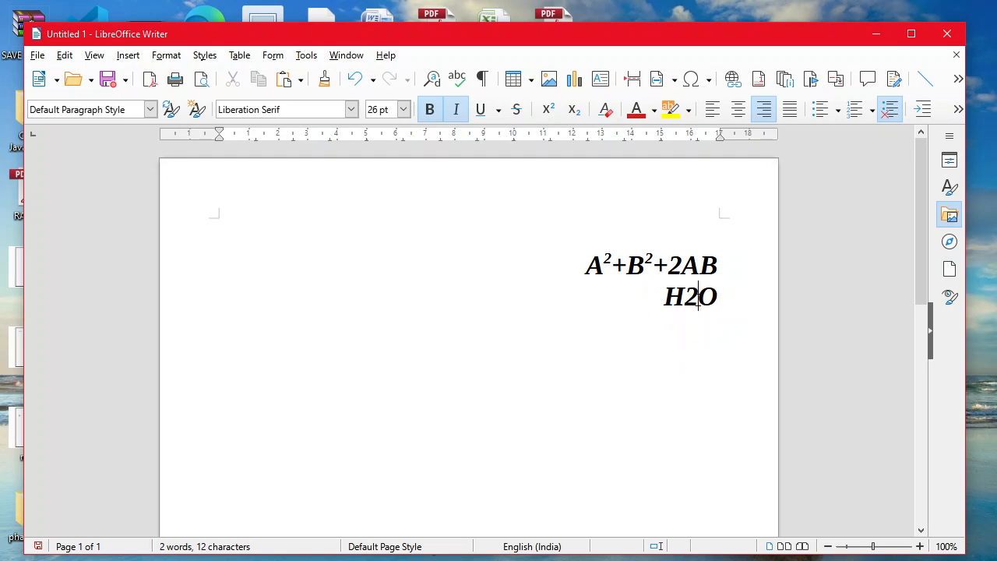
pyautogui.moveTo(685, 301); pyautogui.dragTo(699, 302)
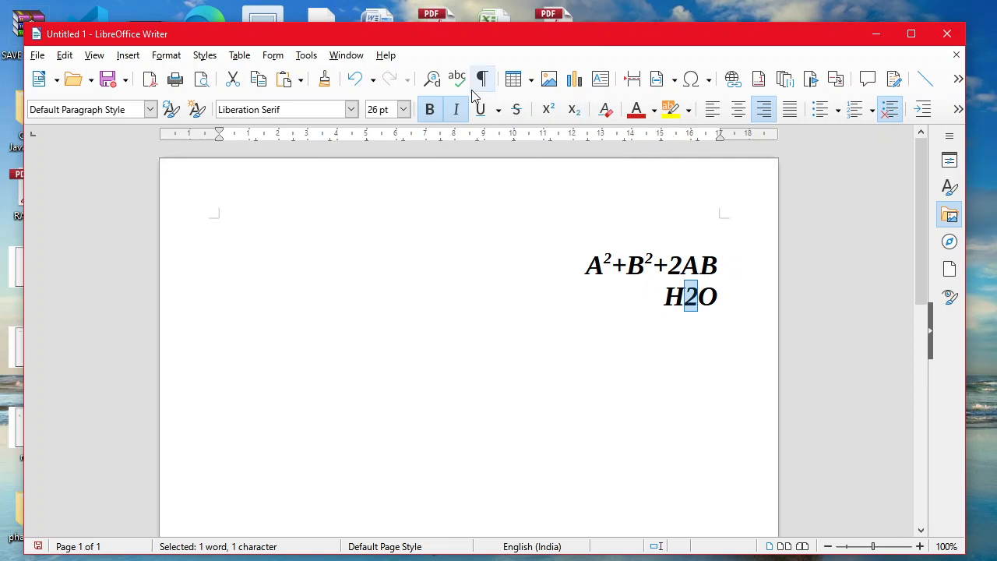
pyautogui.click(174, 57)
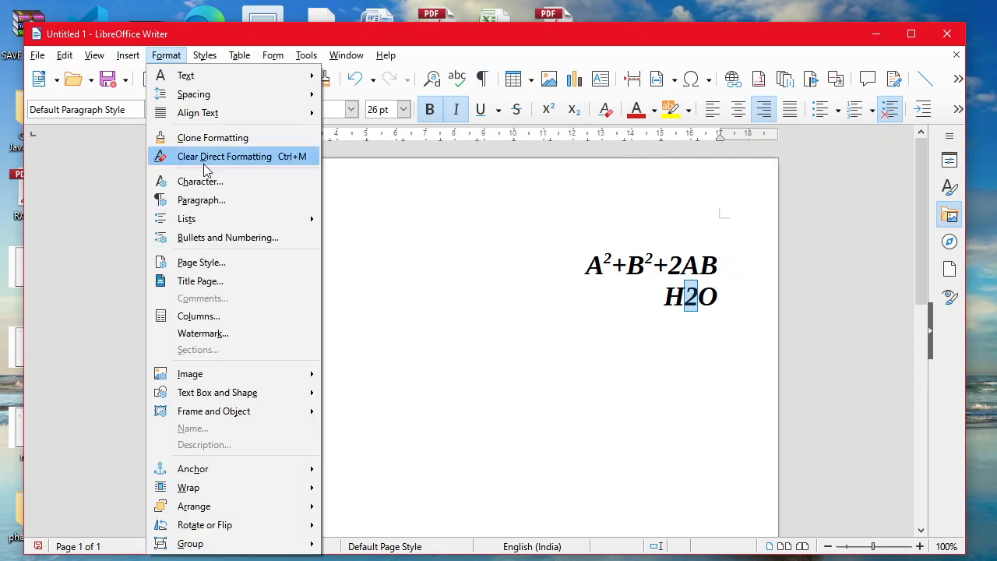
pyautogui.moveTo(207, 98)
pyautogui.moveTo(214, 75)
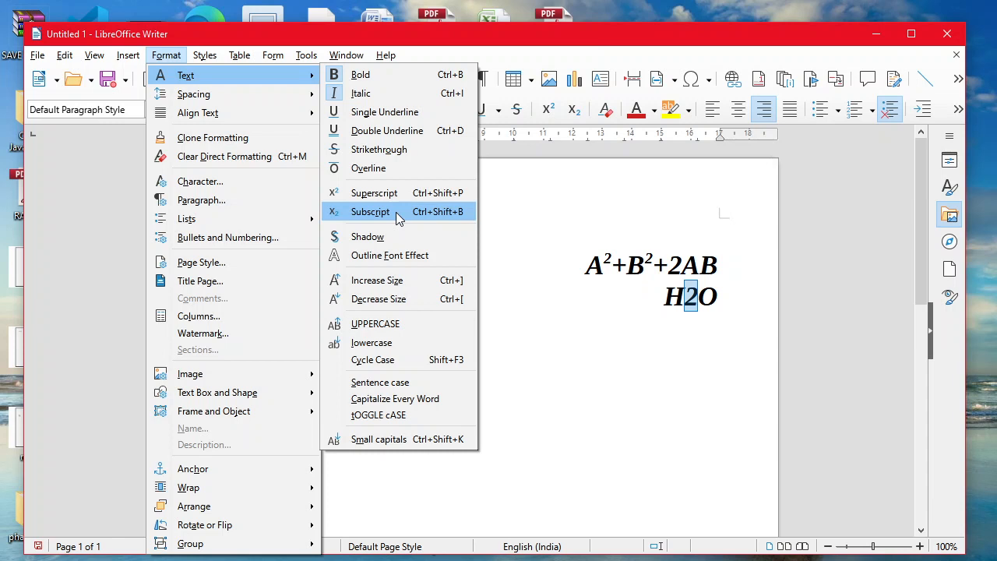
pyautogui.click(399, 217)
pyautogui.press('End')
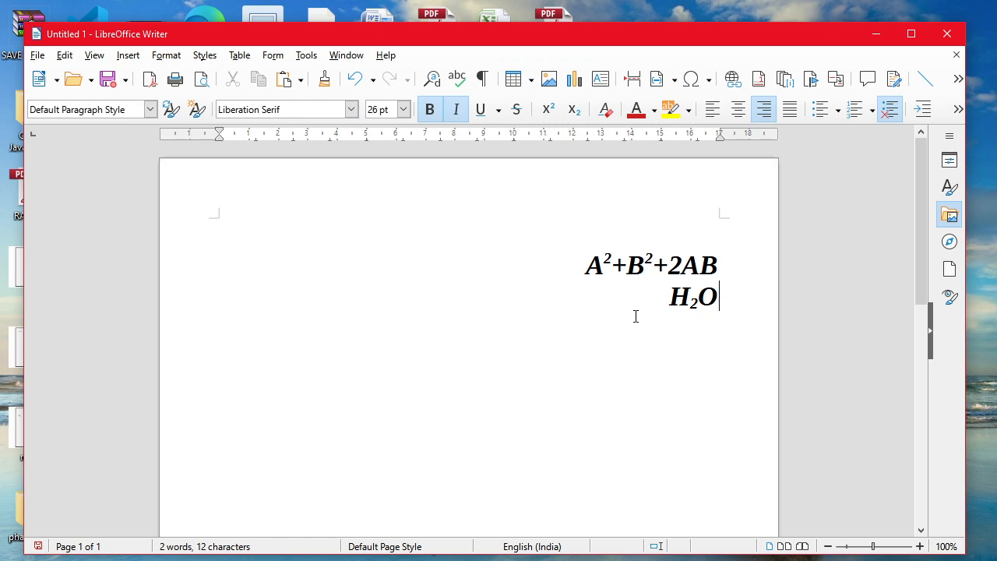
# Replace all the text in the document with the heading IT HUNT COMPUTER CLASSES
pyautogui.hotkey('ctrl', 'a')
pyautogui.press('Delete')
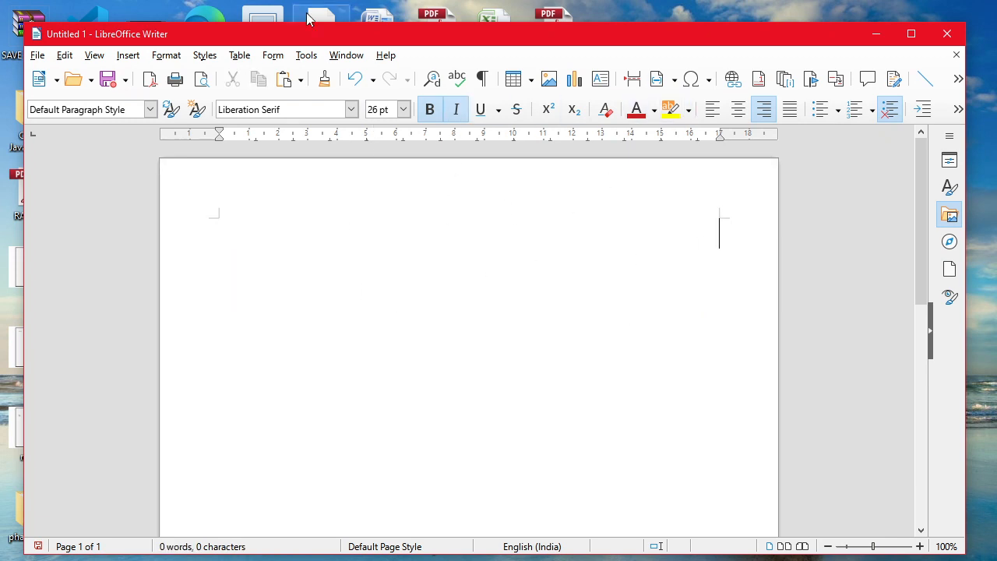
pyautogui.click(168, 57)
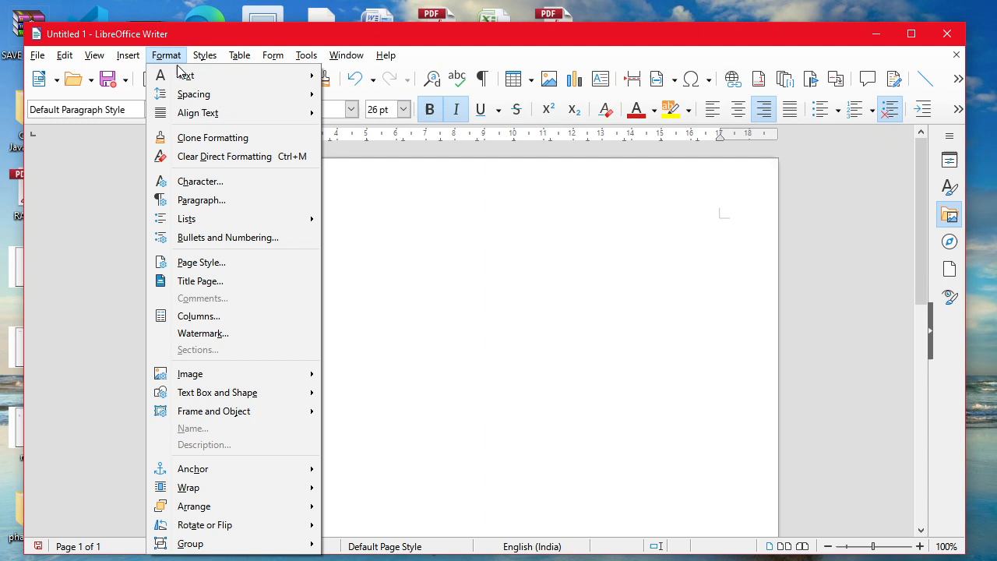
pyautogui.moveTo(185, 76)
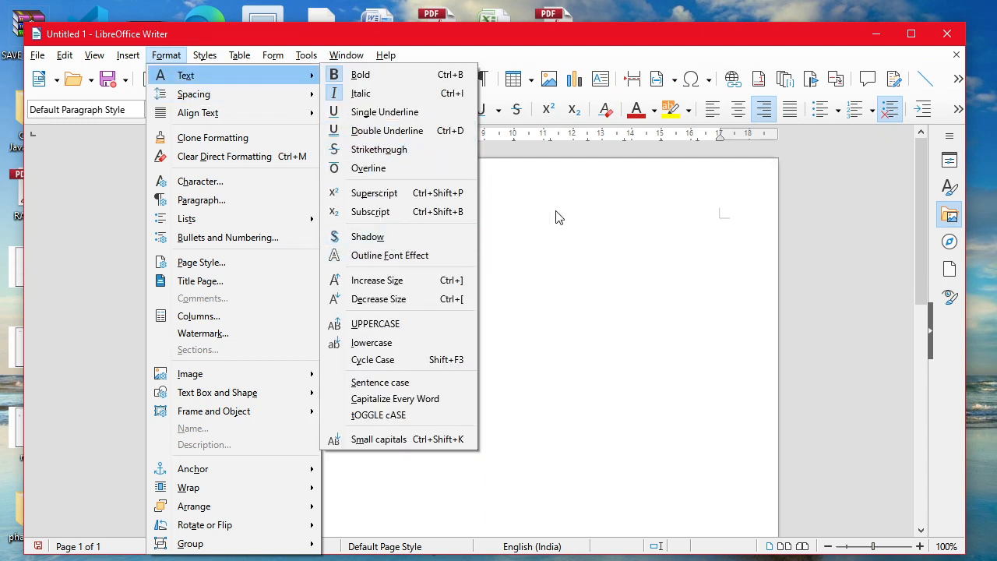
pyautogui.click(526, 206)
pyautogui.write('IT HUN')
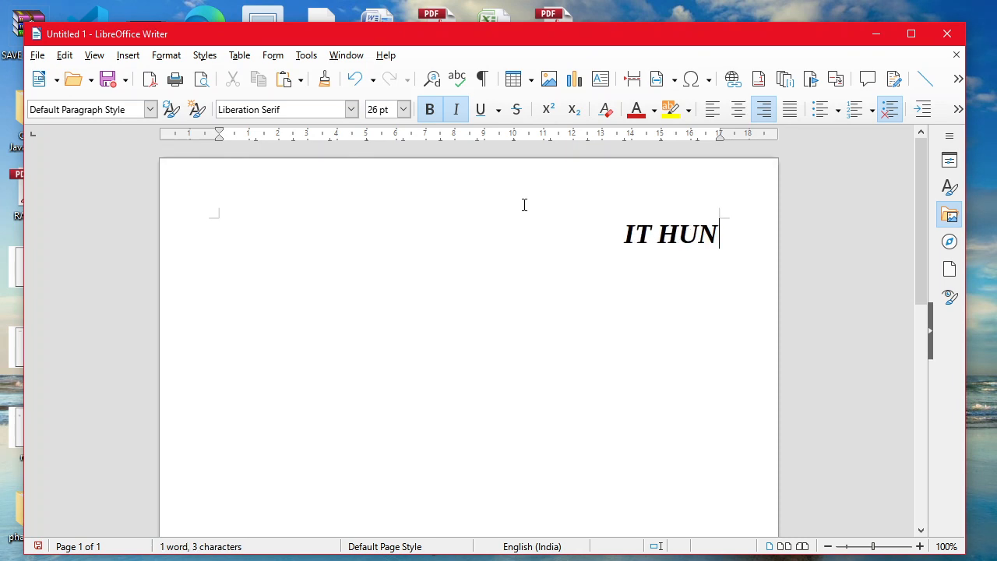
pyautogui.write('T ')
pyautogui.write('COMPU')
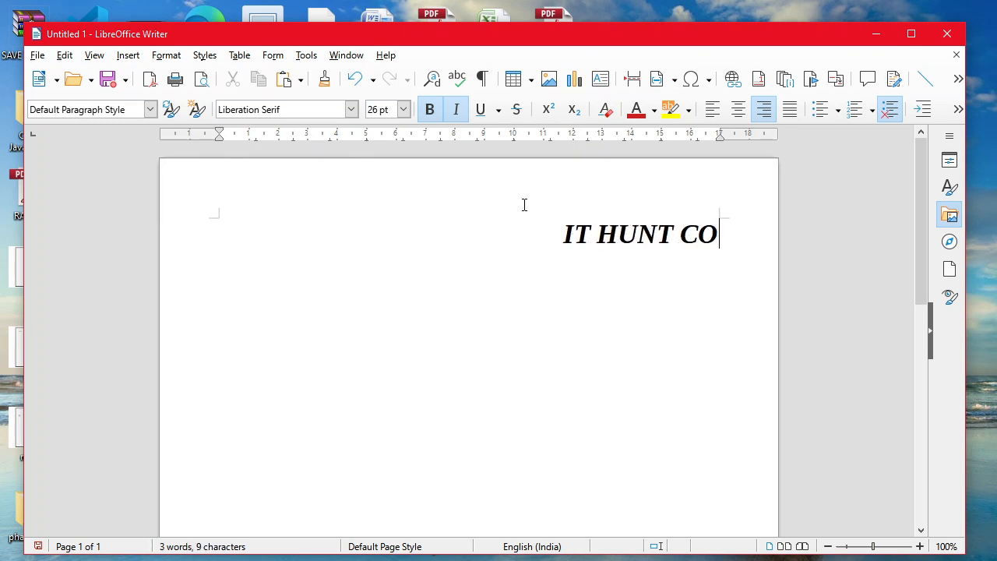
pyautogui.write('R ')
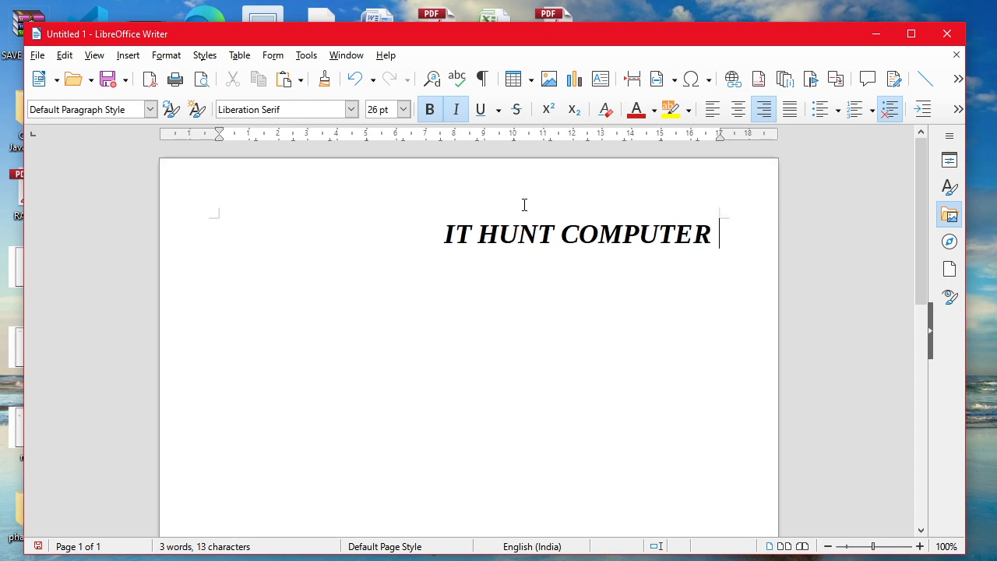
pyautogui.write('CLASSES')
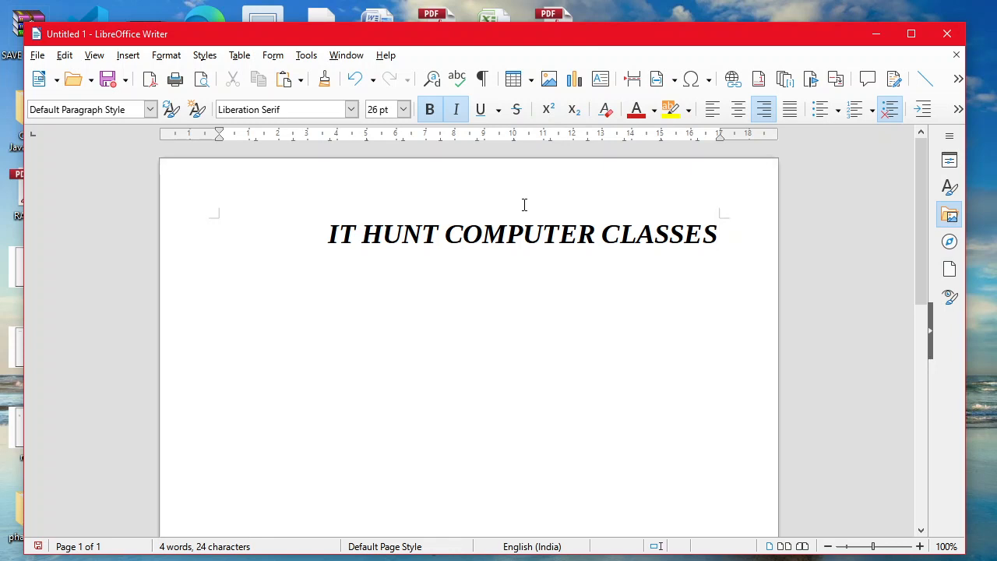
# Select the whole heading and set its font size to 28 pt
pyautogui.hotkey('ctrl', 'shift', 'Left')
pyautogui.hotkey('ctrl', 'shift', 'Left')
pyautogui.hotkey('ctrl', 'shift', 'Left')
pyautogui.hotkey('ctrl', 'shift', 'Left')
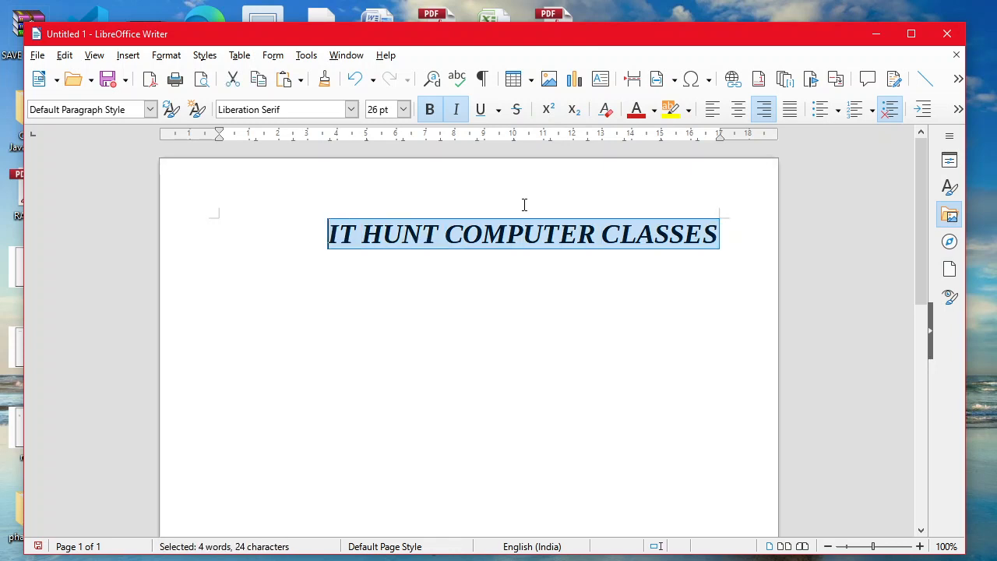
pyautogui.click(403, 111)
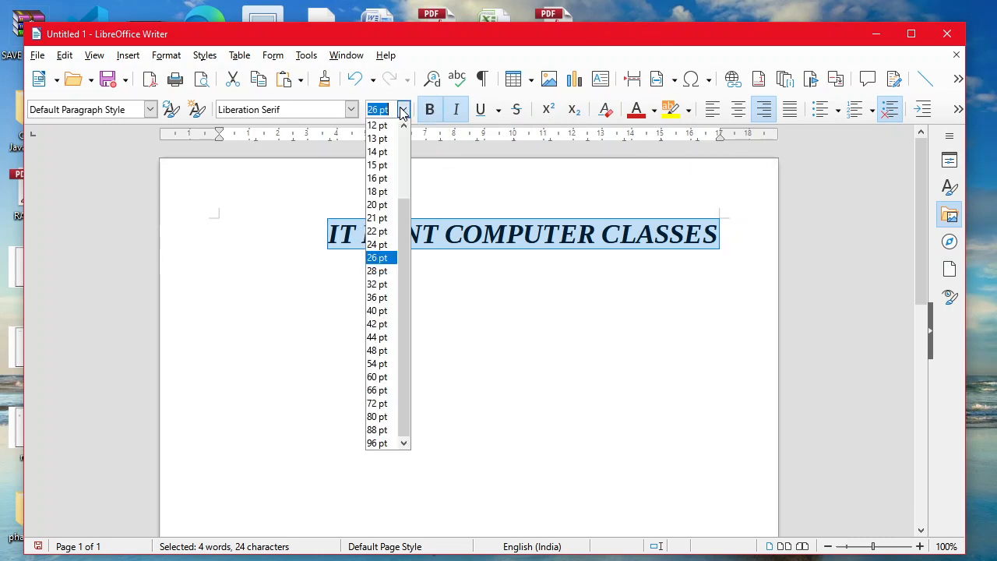
pyautogui.click(381, 271)
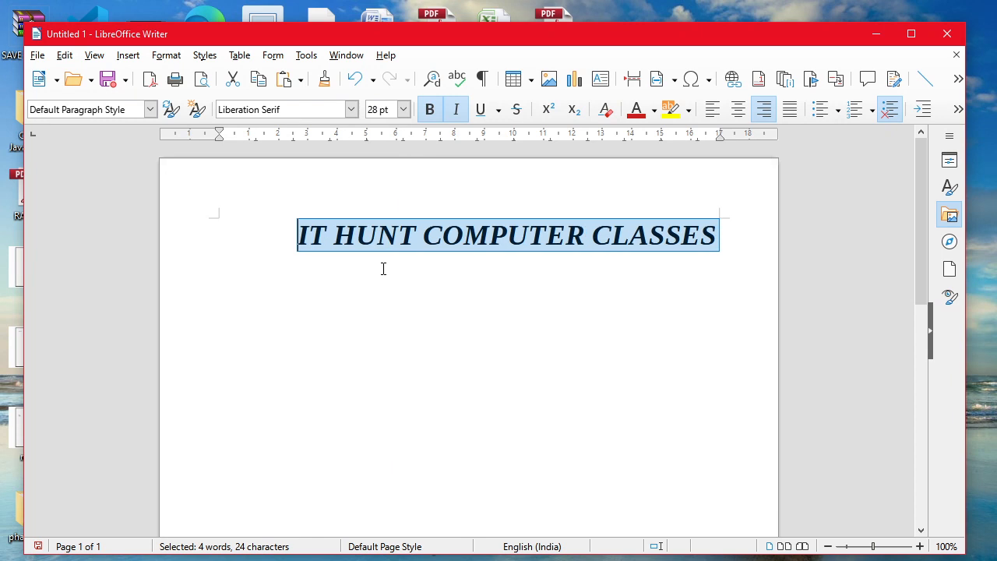
# Try font sizes of 40 pt and 20 pt on the selected heading
pyautogui.click(403, 112)
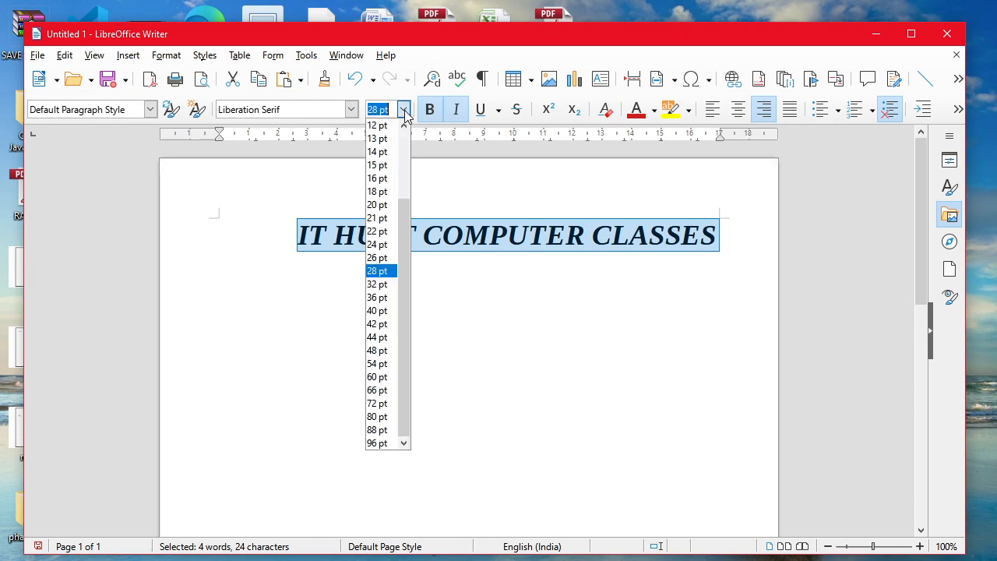
pyautogui.click(381, 310)
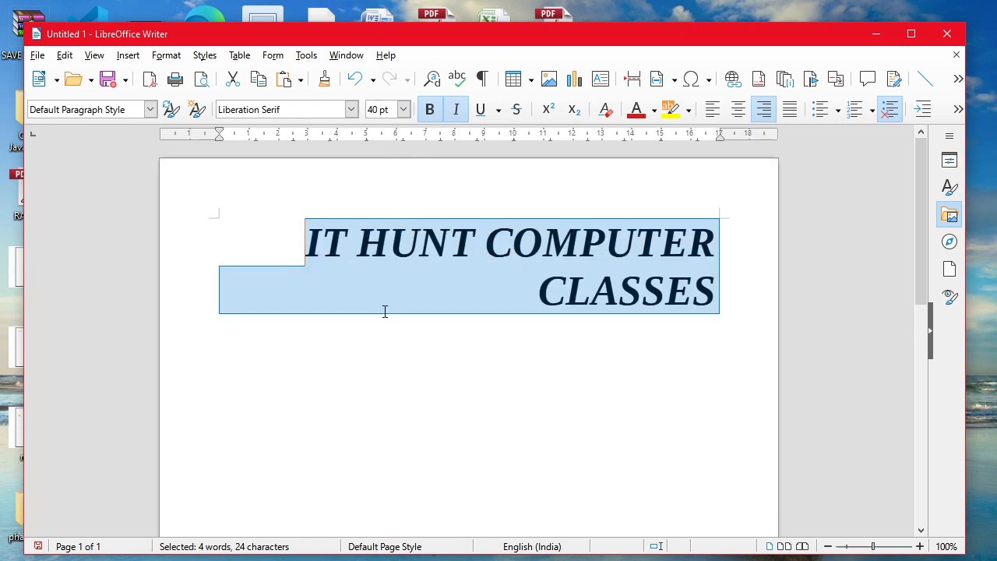
pyautogui.click(404, 109)
pyautogui.click(382, 209)
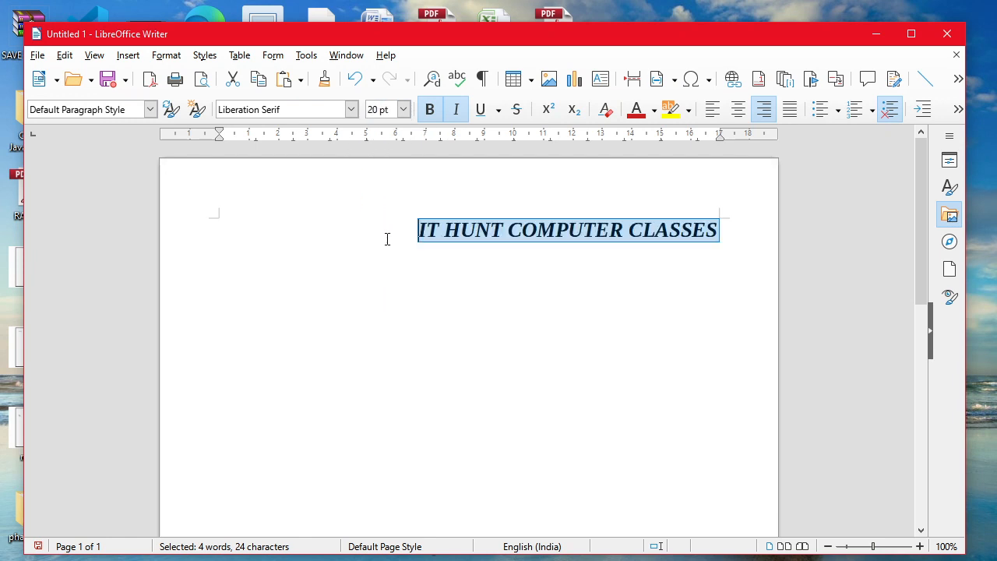
pyautogui.click(403, 109)
pyautogui.click(381, 198)
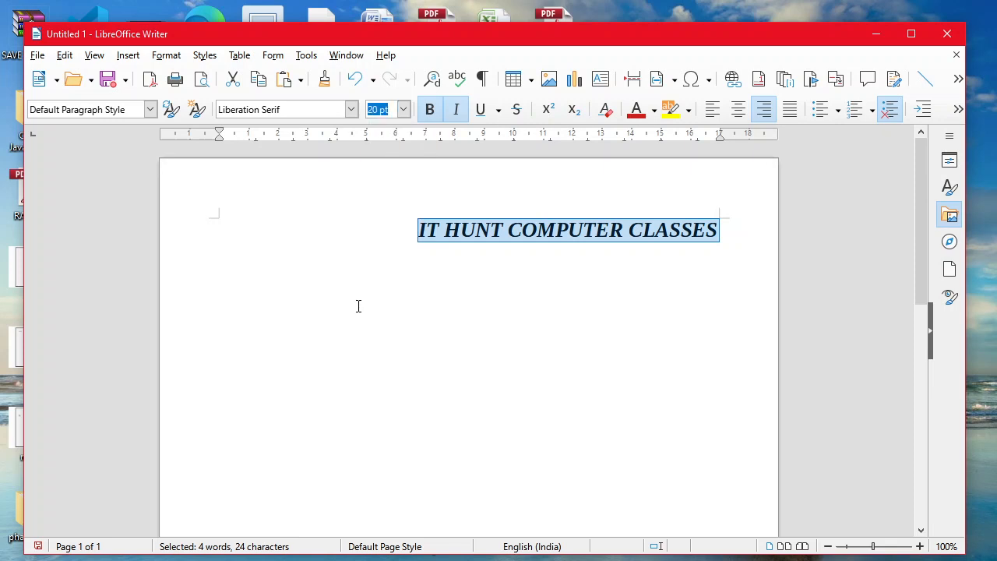
# Set the heading's font size to 44 pt and apply the Shadow text effect to it
pyautogui.click(403, 109)
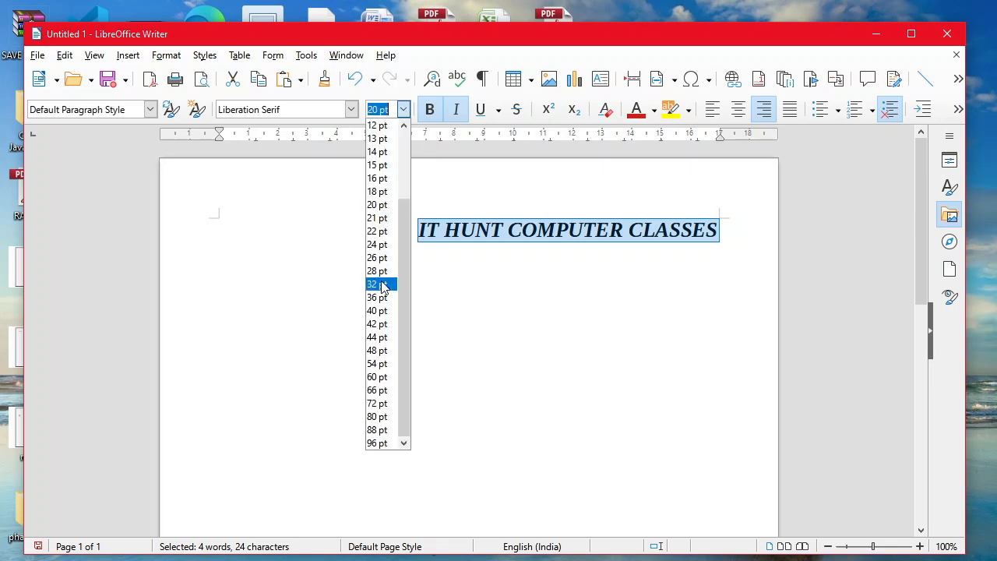
pyautogui.click(380, 338)
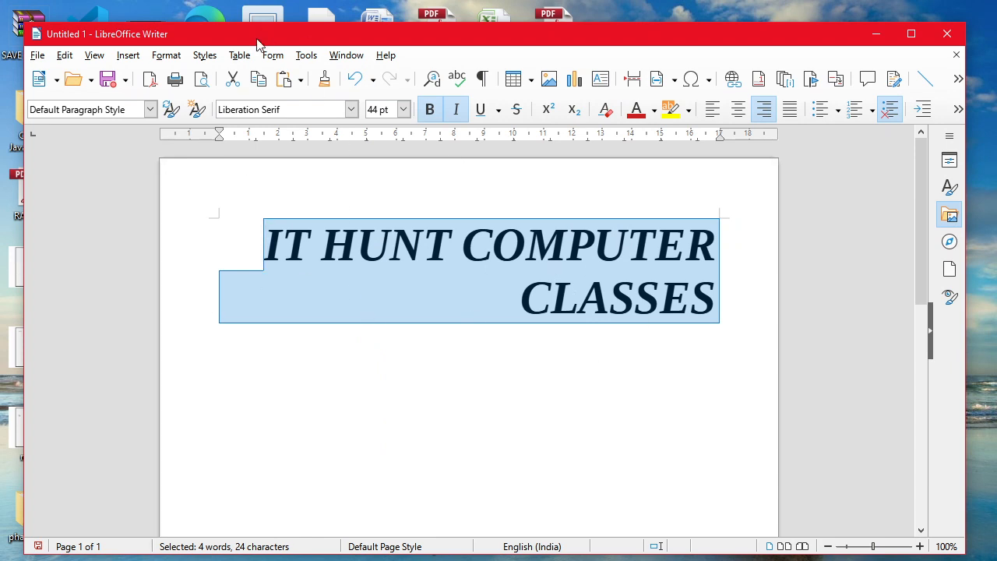
pyautogui.click(170, 56)
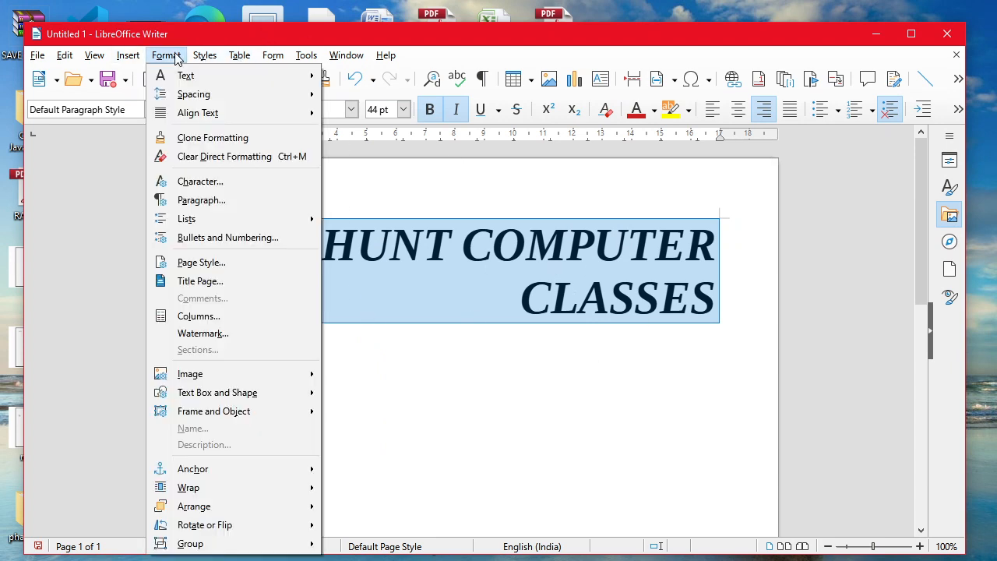
pyautogui.moveTo(251, 68)
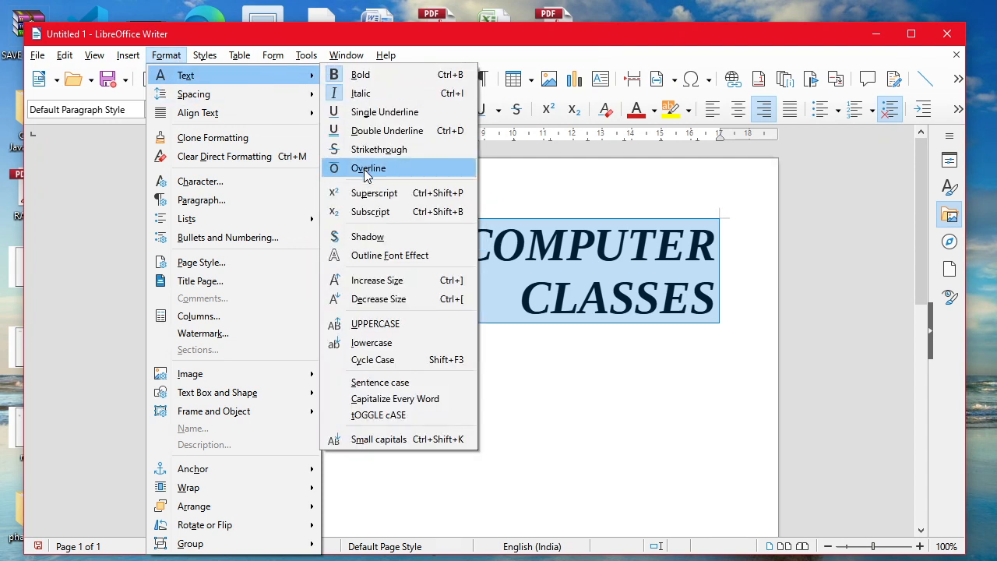
pyautogui.click(404, 235)
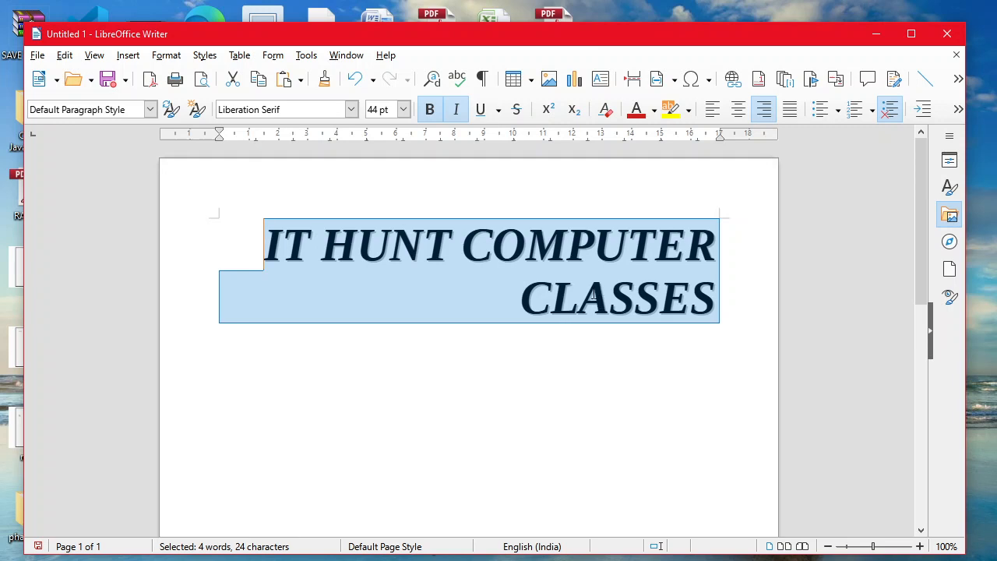
# Remove the bold and italic formatting from the selected heading
pyautogui.click(403, 110)
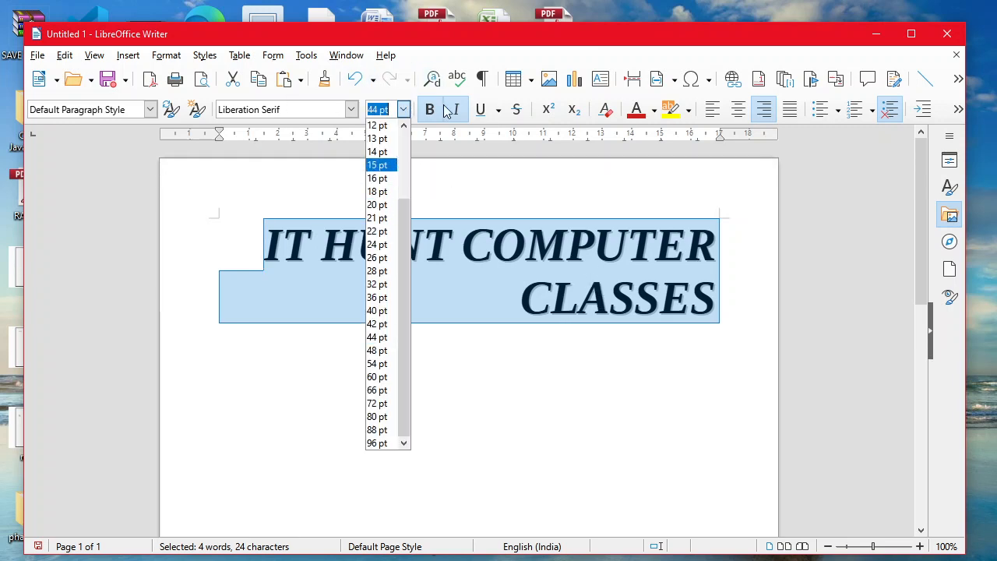
pyautogui.click(434, 112)
pyautogui.click(434, 111)
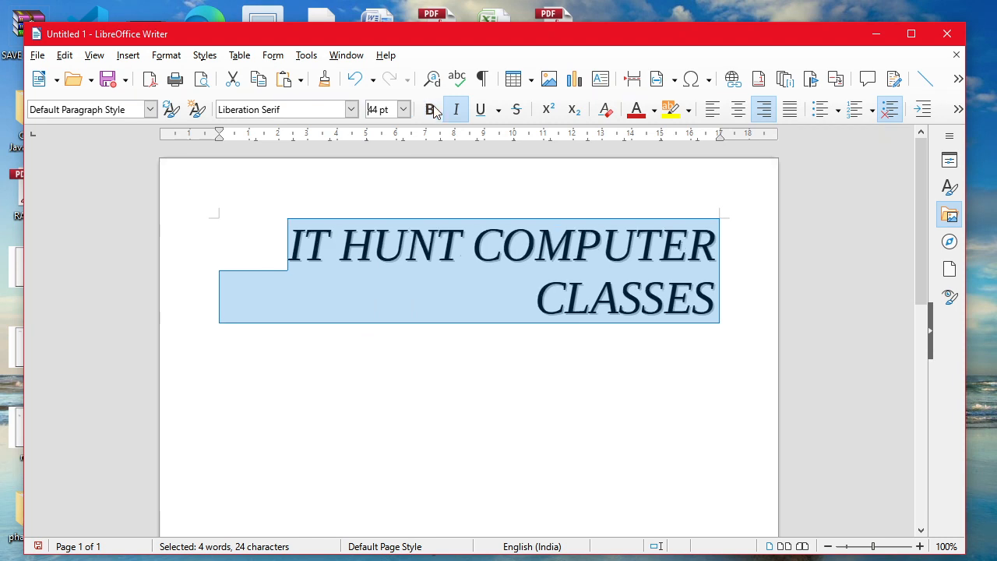
pyautogui.click(457, 111)
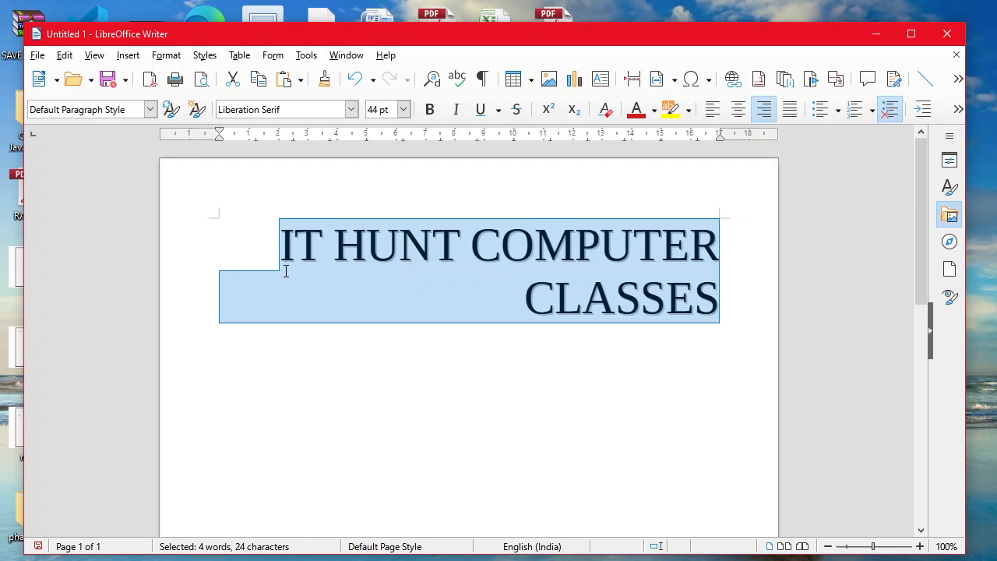
# Try font sizes of 60 pt and 96 pt on the whole heading
pyautogui.click(403, 109)
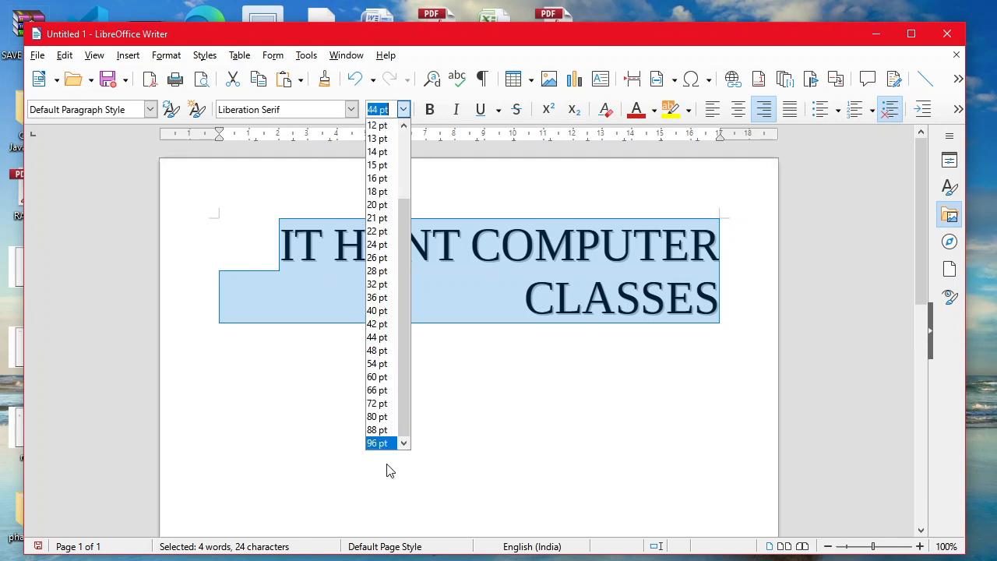
pyautogui.click(378, 377)
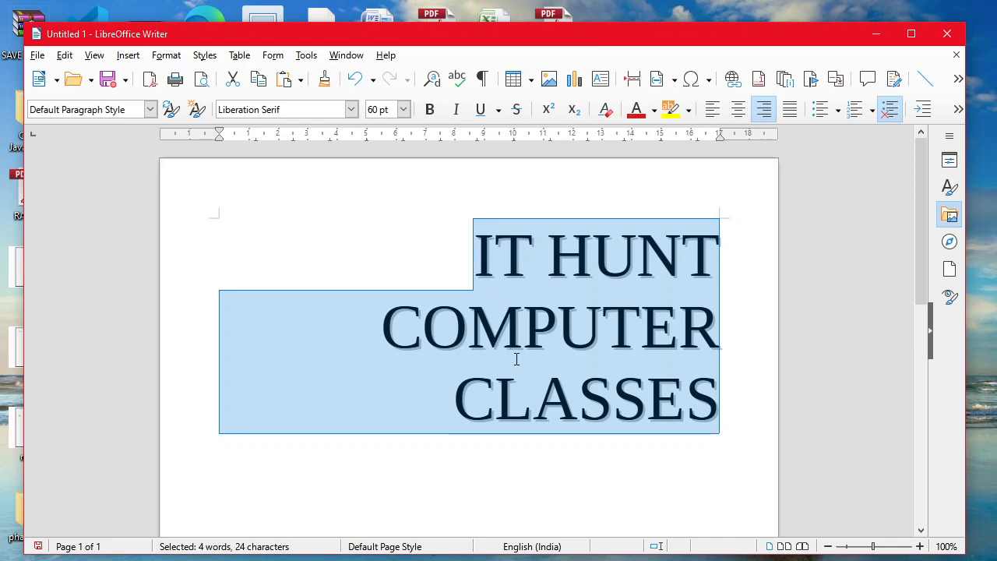
pyautogui.click(402, 442)
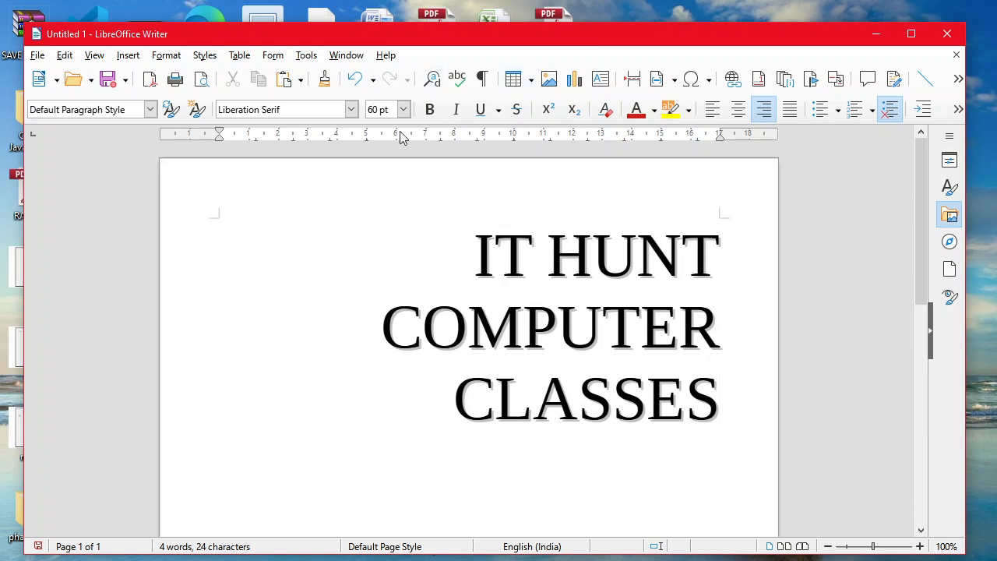
pyautogui.tripleClick(455, 308)
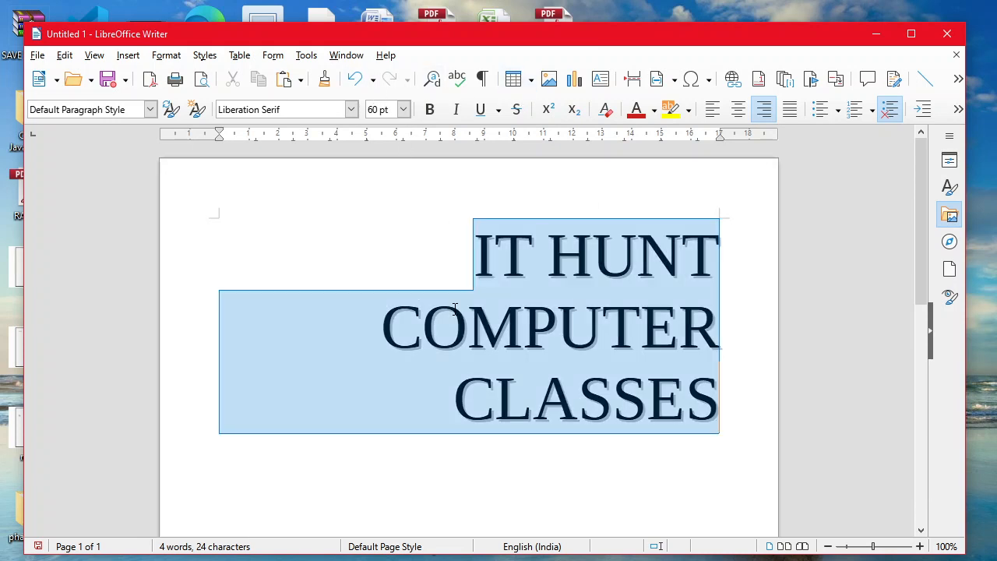
pyautogui.click(403, 109)
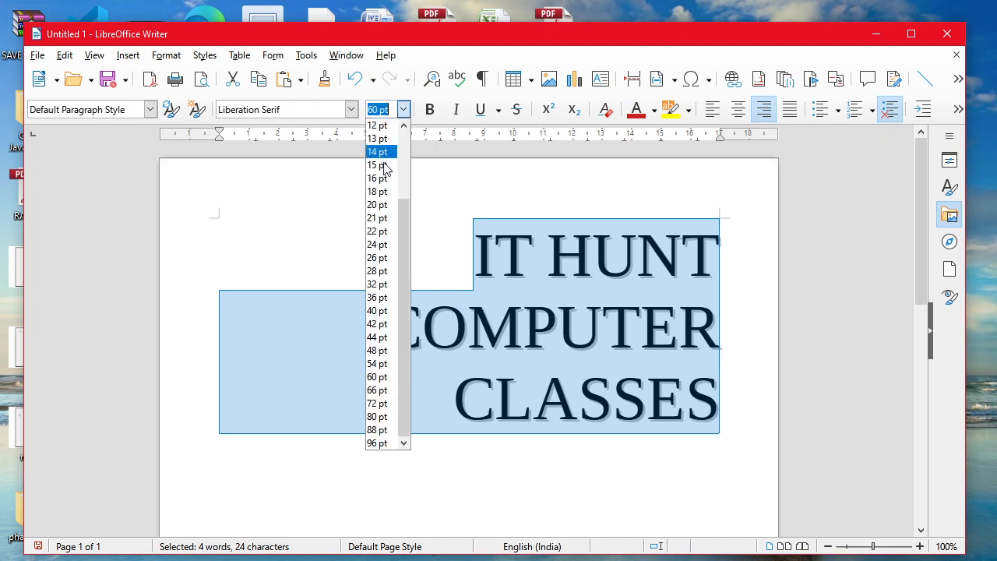
pyautogui.click(375, 443)
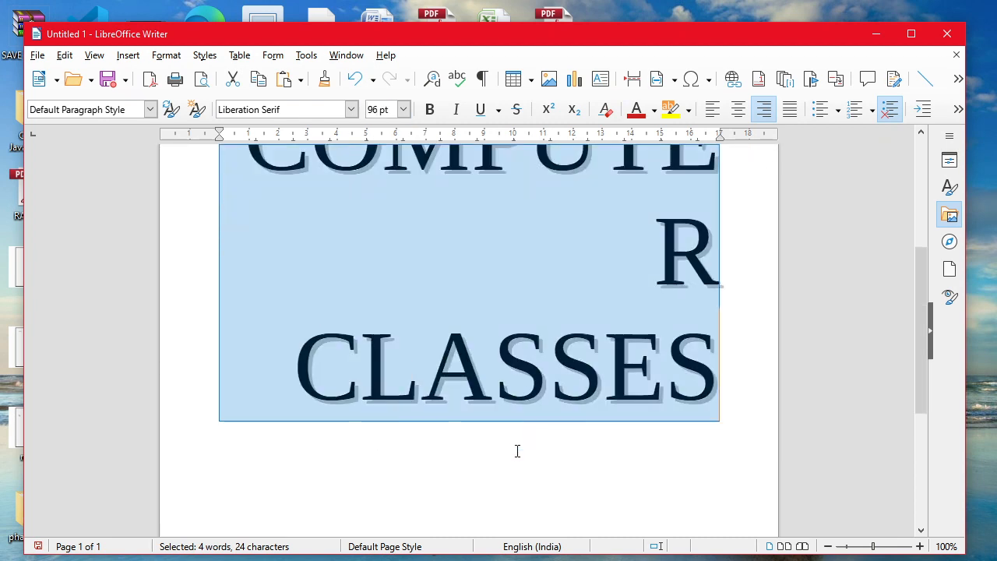
pyautogui.click(516, 452)
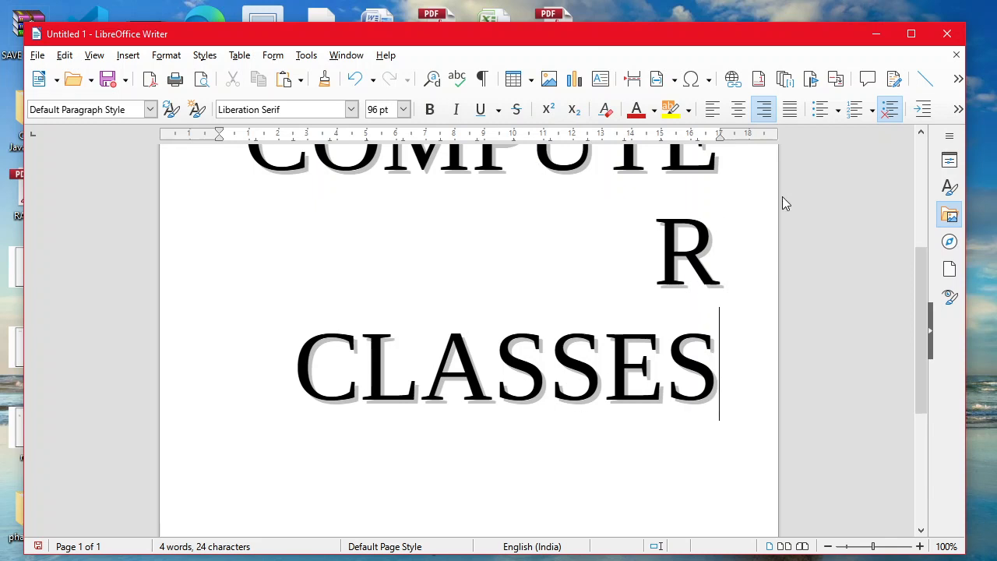
# Select the whole heading and set its font size to 26 pt
pyautogui.click(919, 222)
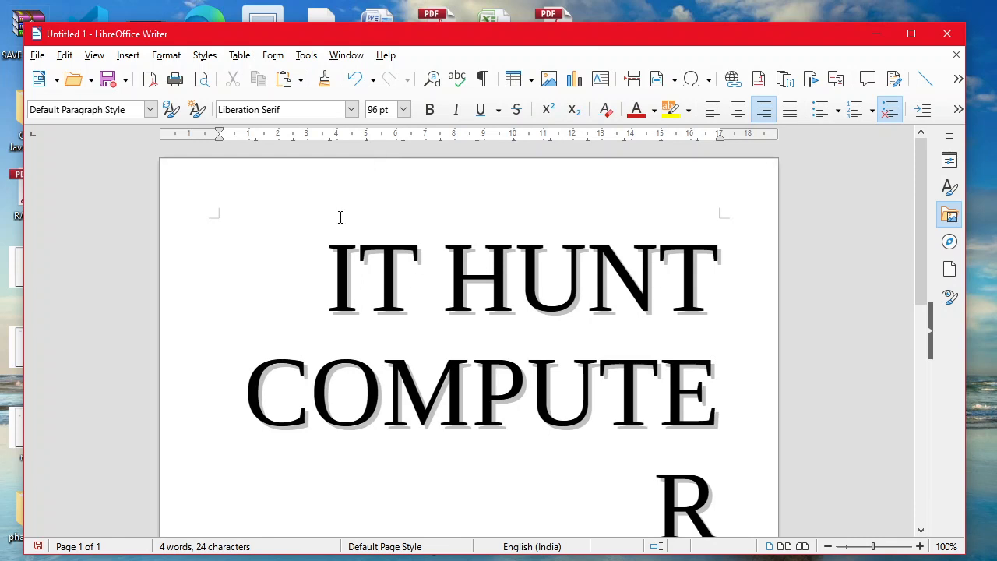
pyautogui.hotkey('ctrl', 'a')
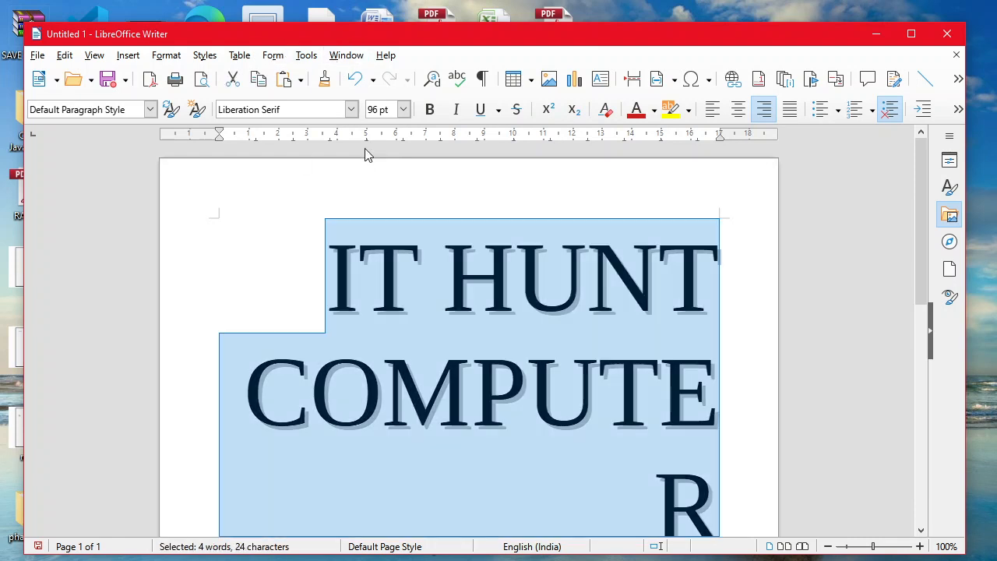
pyautogui.click(403, 110)
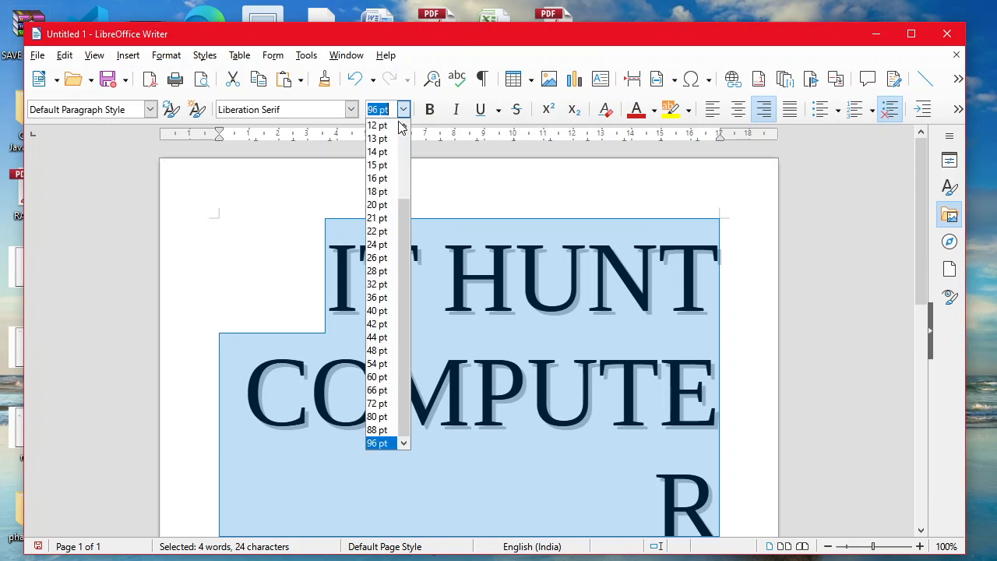
pyautogui.click(379, 258)
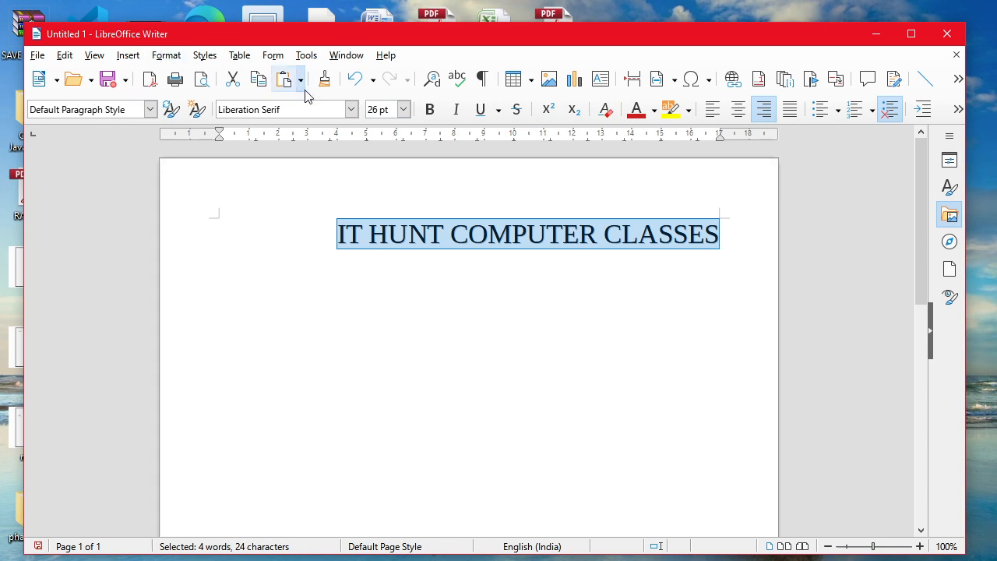
# Make the selected heading bold and italic, and apply the Outline Font Effect to it
pyautogui.click(429, 110)
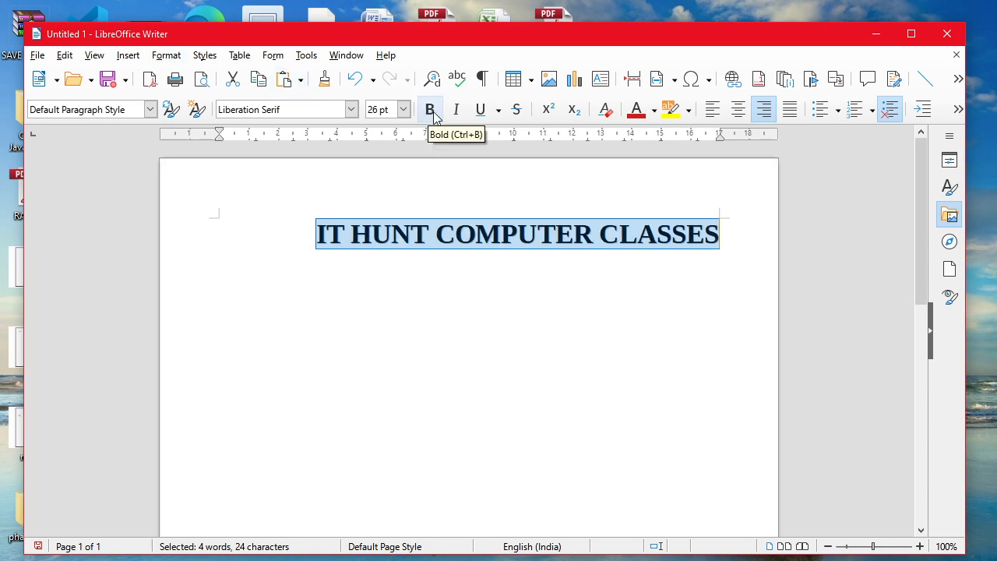
pyautogui.click(457, 112)
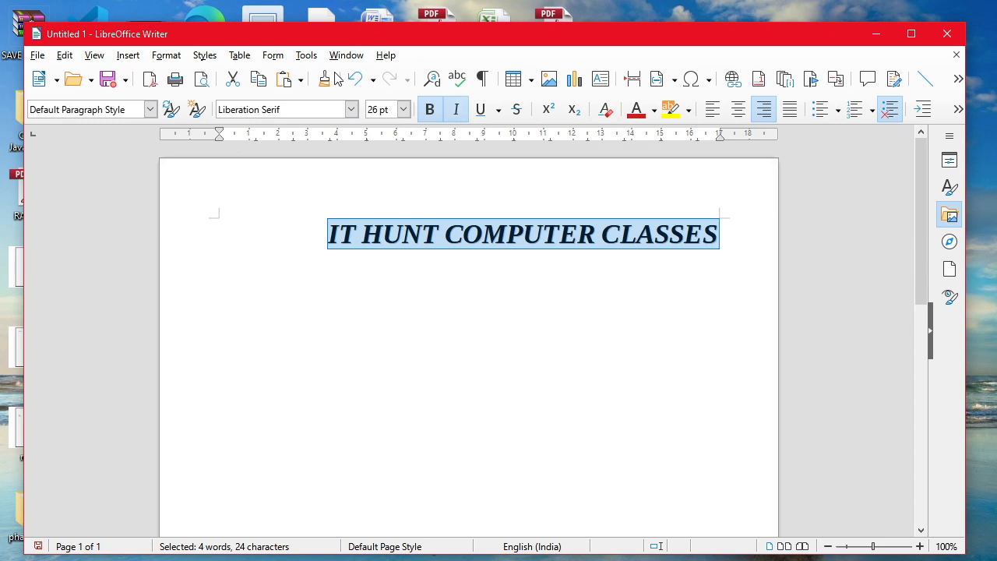
pyautogui.click(174, 53)
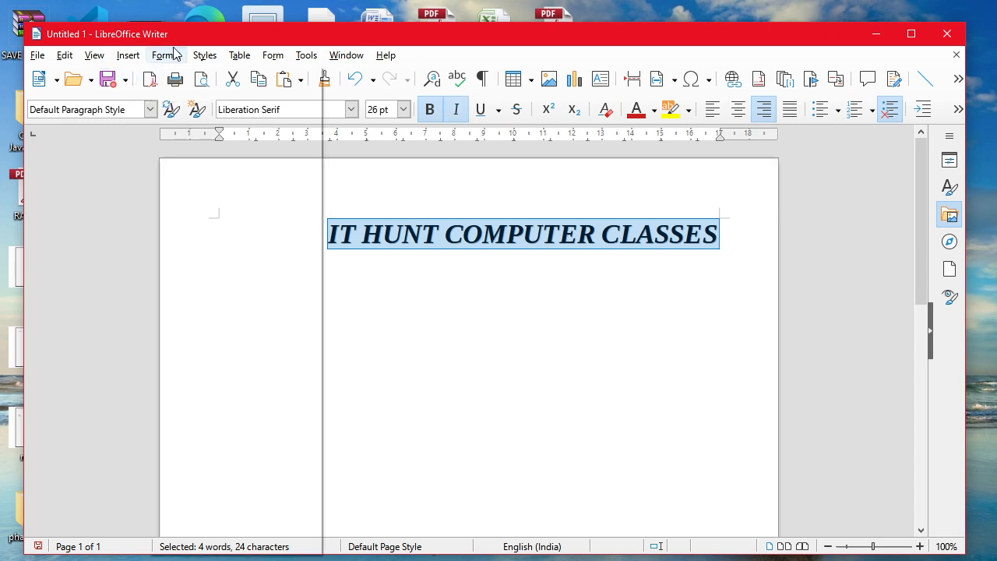
pyautogui.moveTo(187, 76)
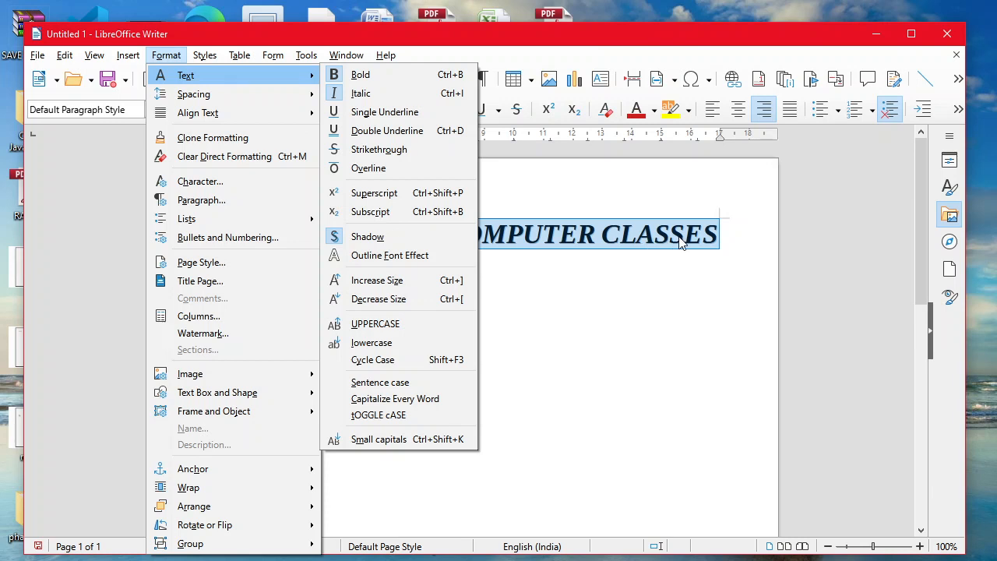
pyautogui.click(377, 257)
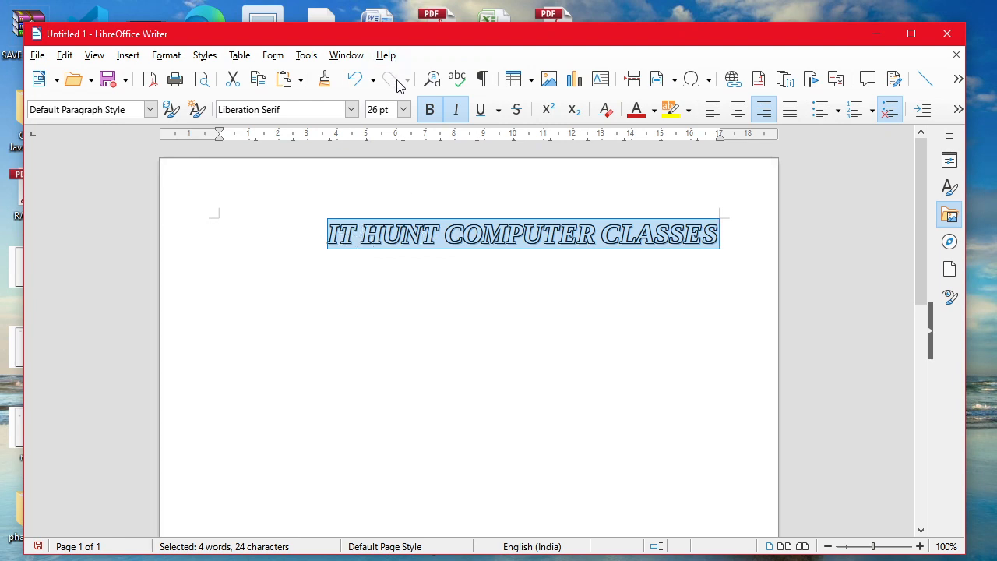
# Try font sizes of 22 pt, 28 pt and 40 pt on the outlined heading
pyautogui.click(404, 109)
pyautogui.click(381, 232)
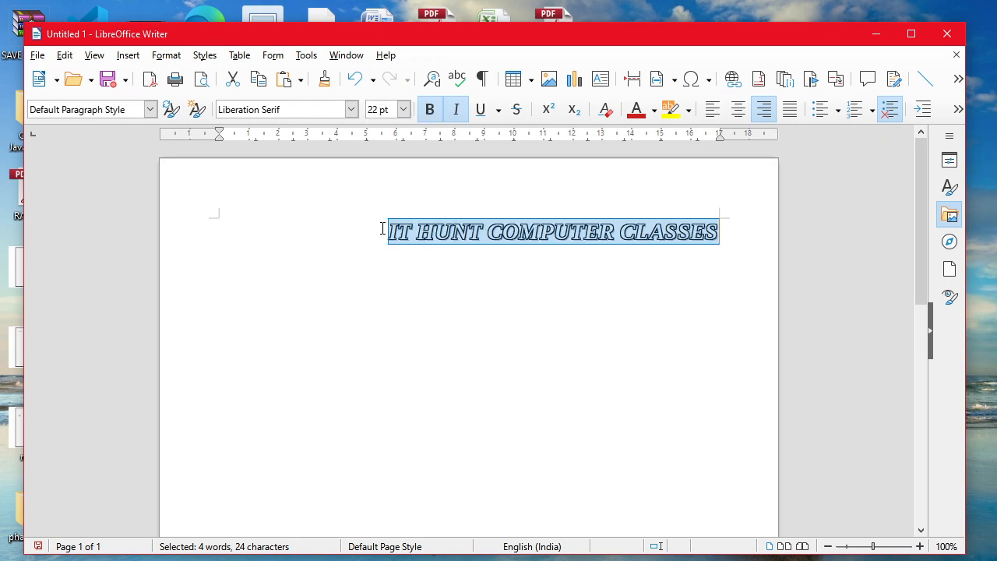
pyautogui.click(404, 110)
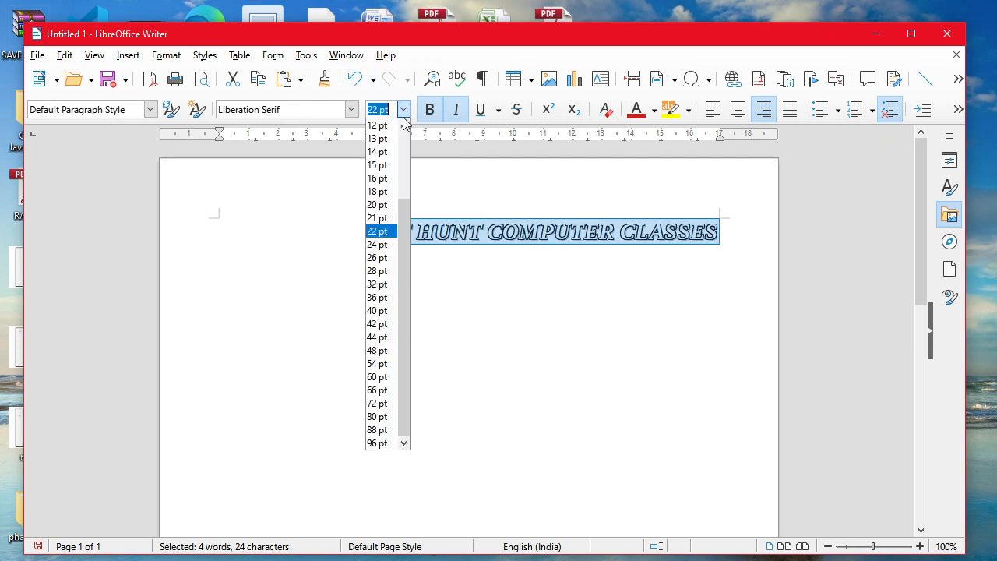
pyautogui.click(388, 270)
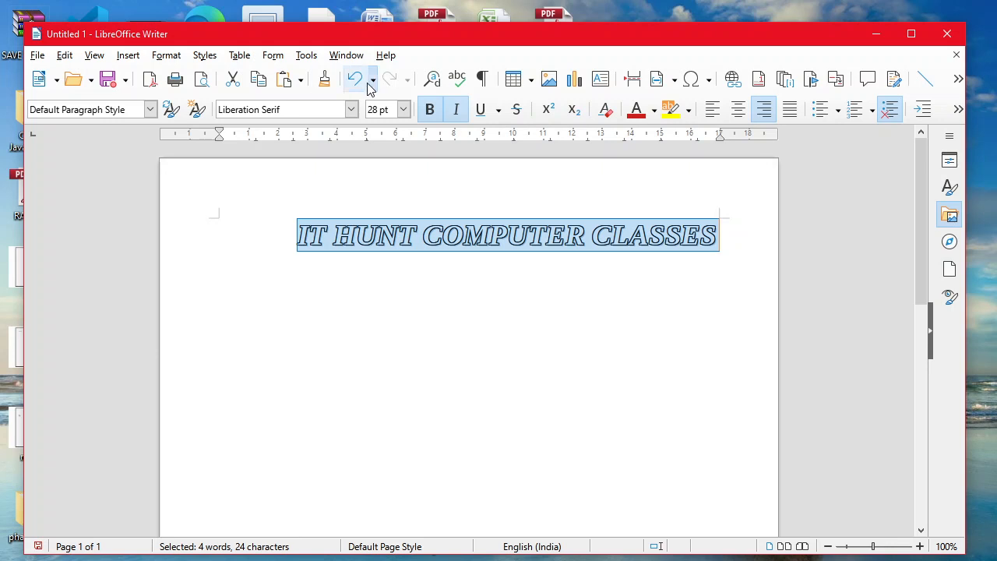
pyautogui.click(403, 110)
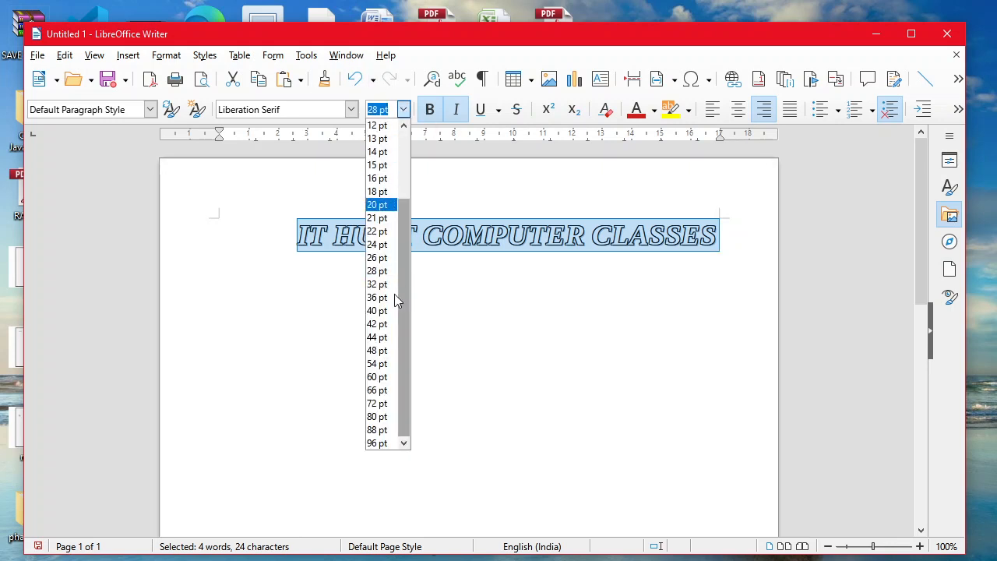
pyautogui.click(379, 311)
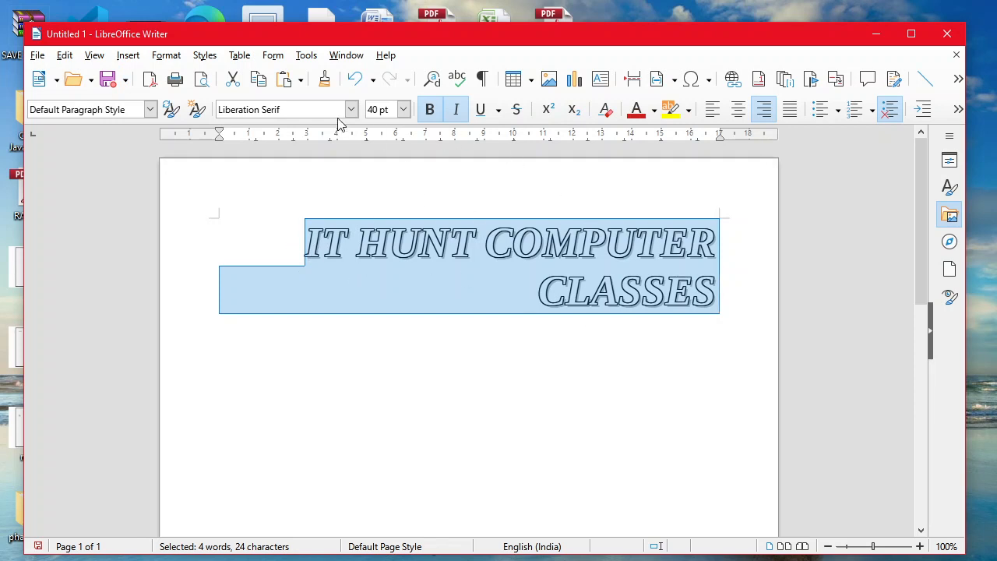
# Try the Increase Size command once on the selected heading, and set its font size to 24 pt
pyautogui.click(166, 55)
pyautogui.moveTo(186, 81)
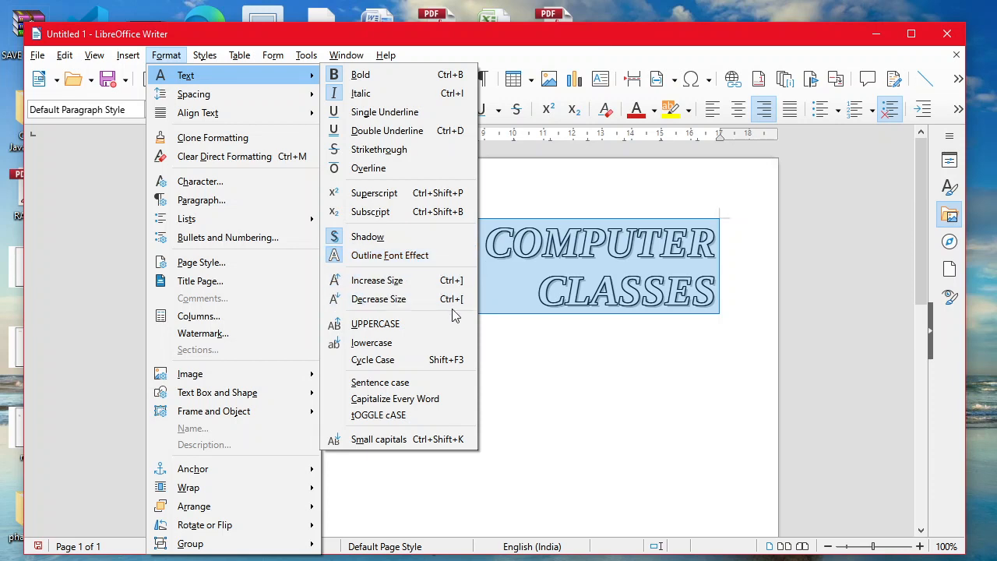
pyautogui.click(405, 282)
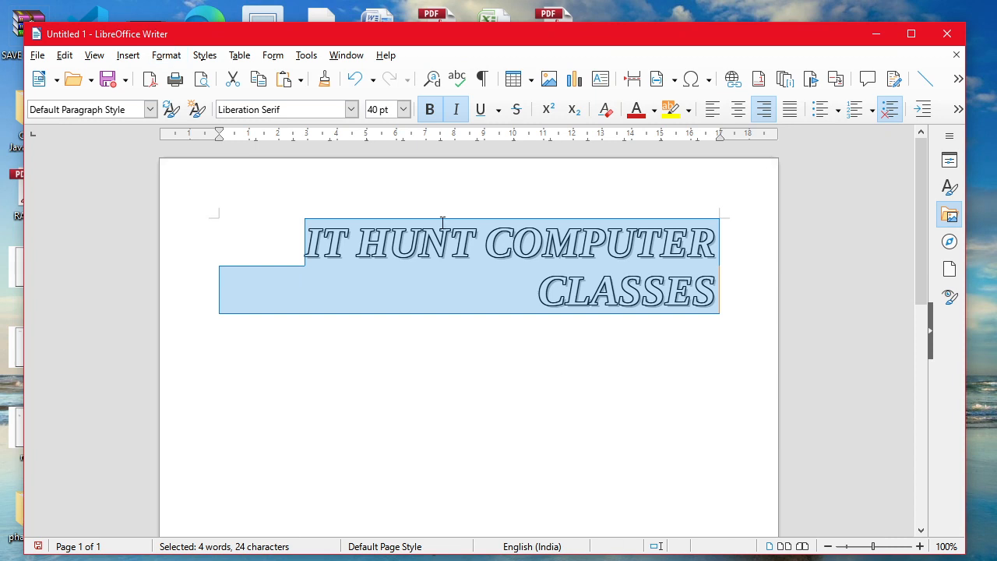
pyautogui.click(404, 113)
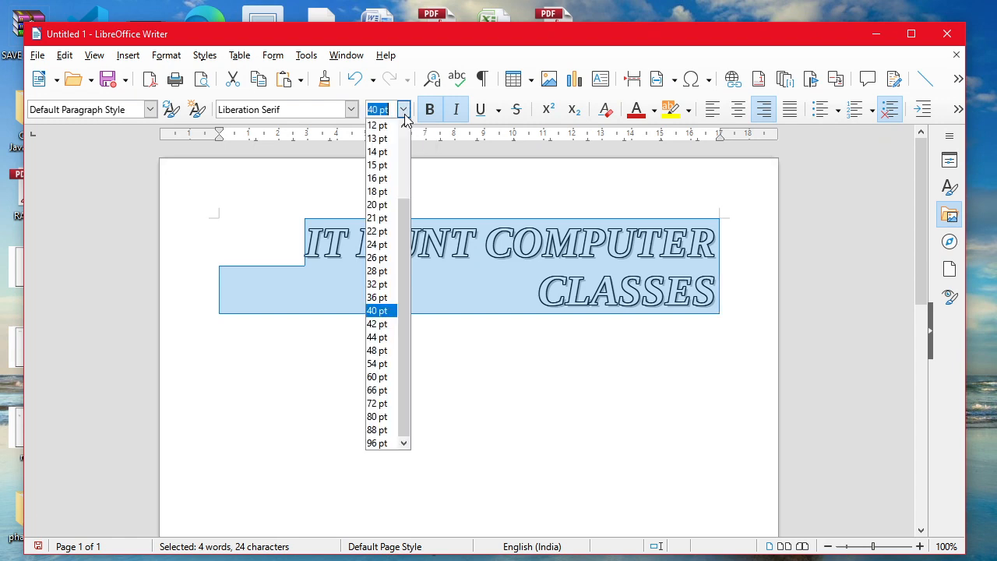
pyautogui.click(382, 245)
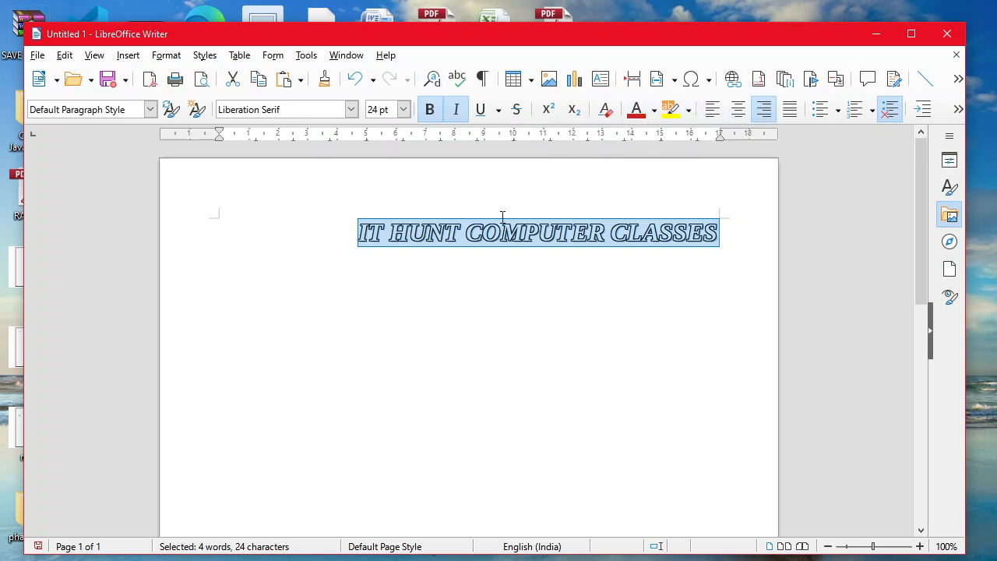
# Enlarge the selected heading step by step with the Increase Size command until its font size is 94 pt
pyautogui.click(166, 55)
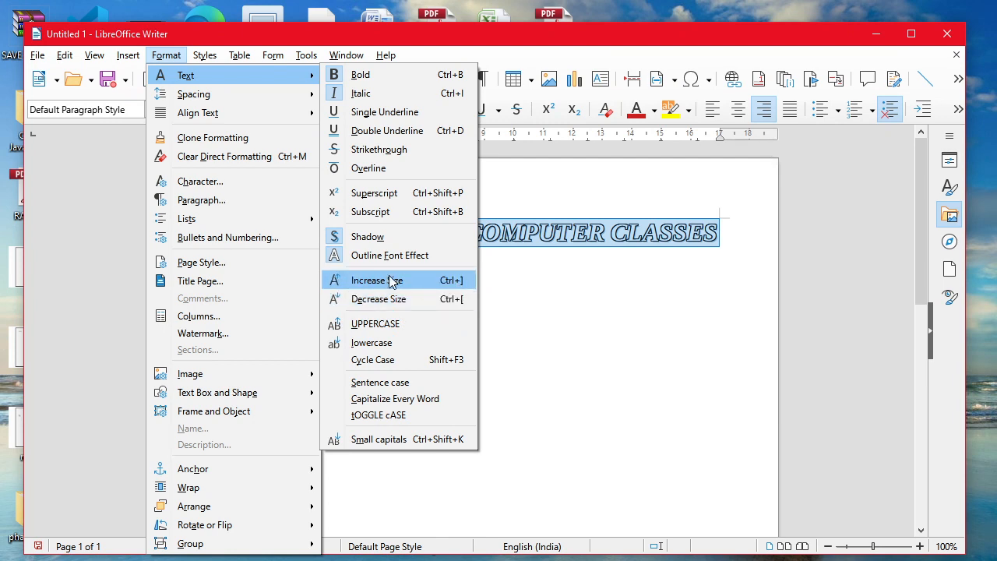
pyautogui.click(435, 279)
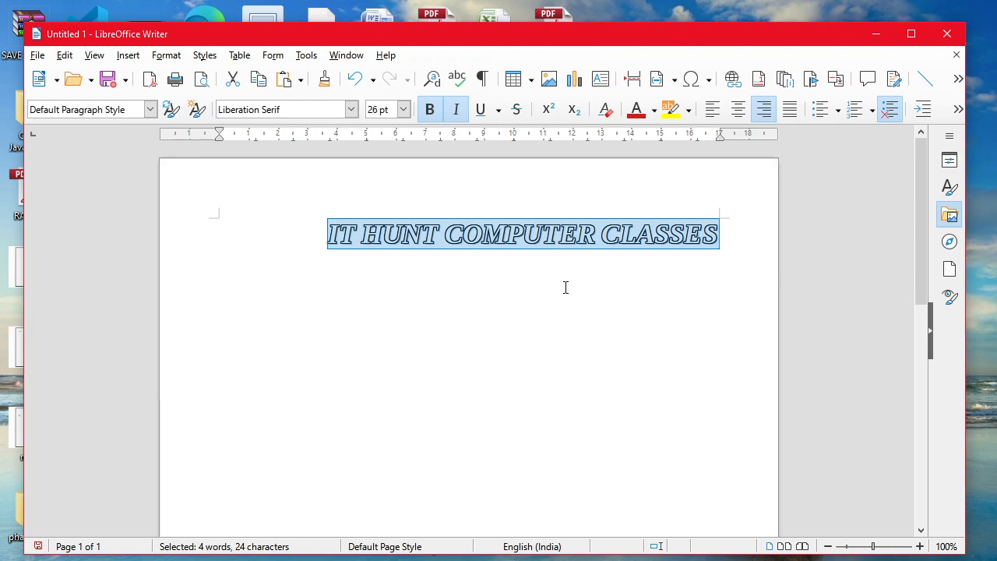
pyautogui.hotkey('ctrl', ']')
pyautogui.hotkey('ctrl', ']')
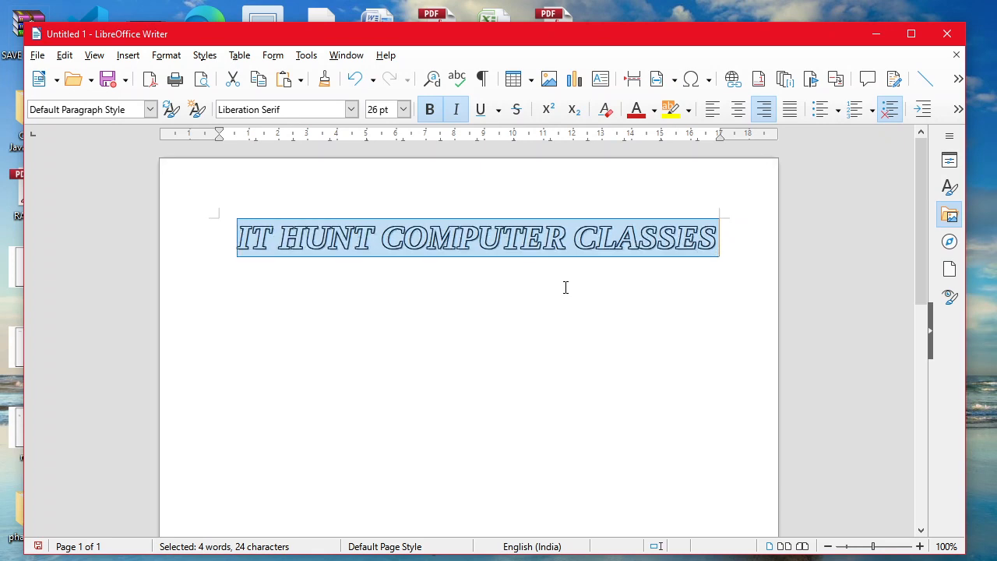
pyautogui.hotkey('ctrl', ']')
pyautogui.hotkey('ctrl', ']')
pyautogui.hotkey('ctrl', ']')
pyautogui.hotkey('ctrl', ']')
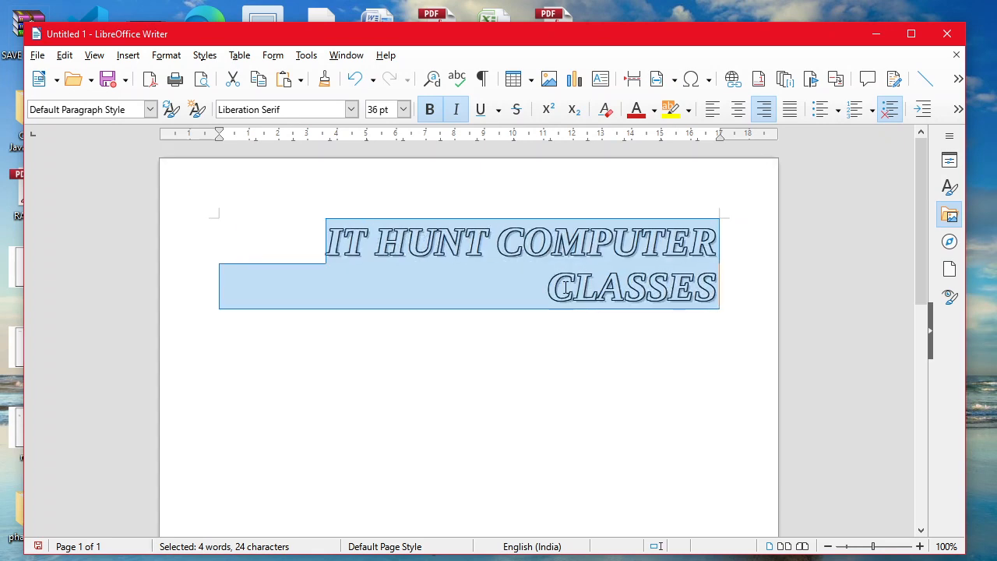
pyautogui.hotkey('ctrl', ']')
pyautogui.hotkey('ctrl', ']')
pyautogui.hotkey('ctrl', ']')
pyautogui.hotkey('ctrl', ']')
pyautogui.hotkey('ctrl', ']')
pyautogui.hotkey('ctrl', ']')
pyautogui.hotkey('ctrl', ']')
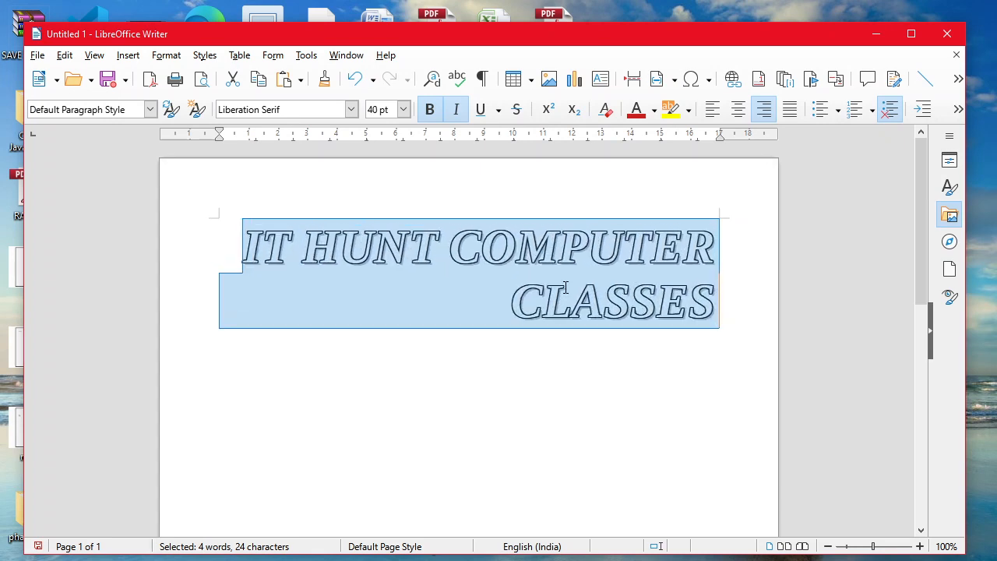
pyautogui.hotkey('ctrl', ']')
pyautogui.hotkey('ctrl', ']')
pyautogui.hotkey('ctrl', ']')
pyautogui.hotkey('ctrl', ']')
pyautogui.hotkey('ctrl', ']')
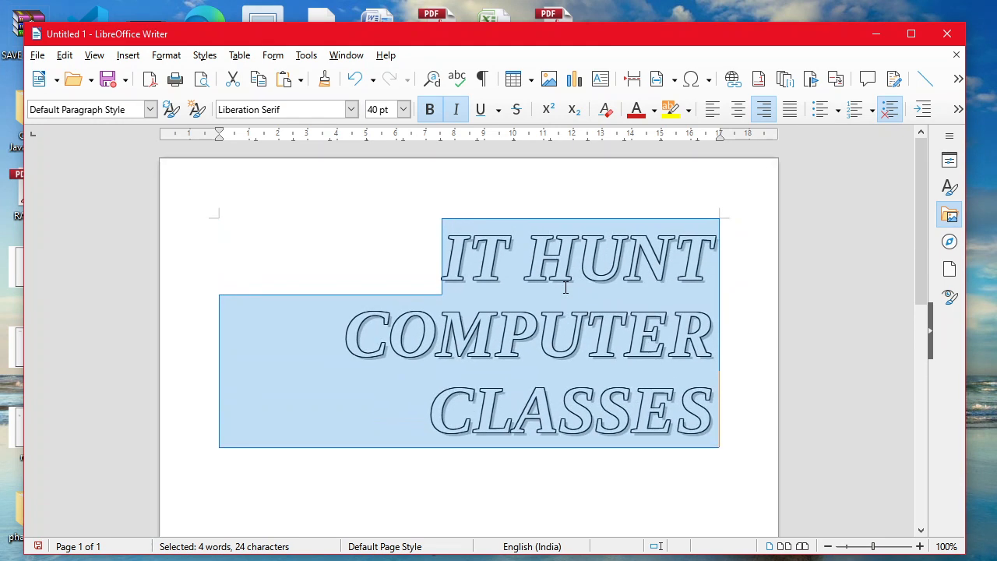
pyautogui.hotkey('ctrl', ']')
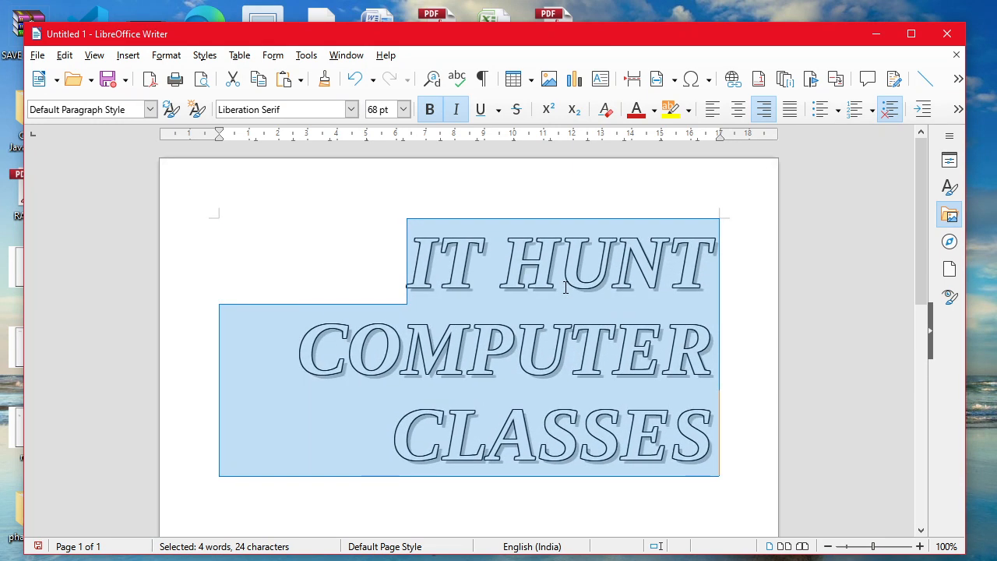
pyautogui.hotkey('ctrl', ']')
pyautogui.hotkey('ctrl', ']')
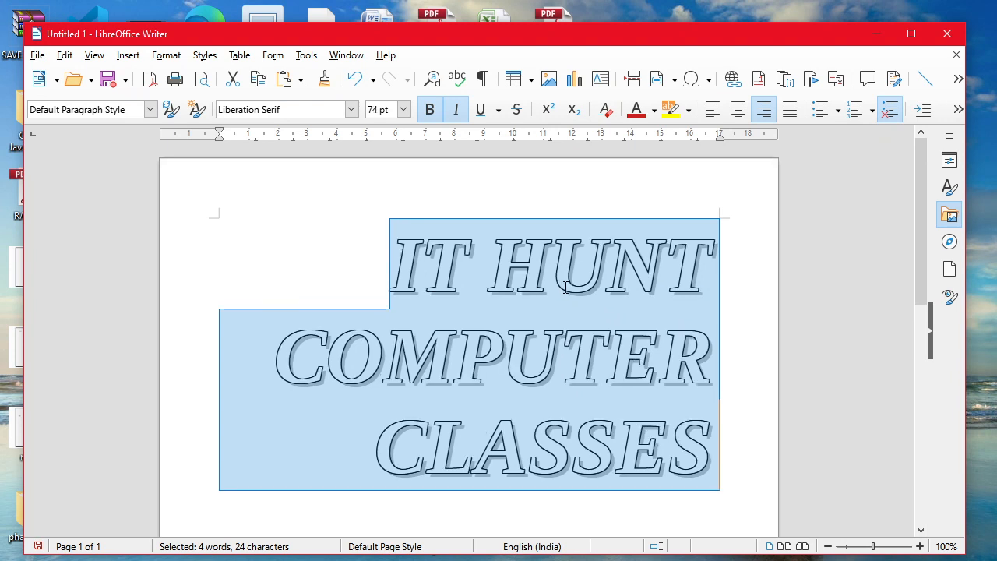
pyautogui.hotkey('ctrl', ']')
pyautogui.hotkey('ctrl', ']')
pyautogui.hotkey('ctrl', ']')
pyautogui.hotkey('ctrl', ']')
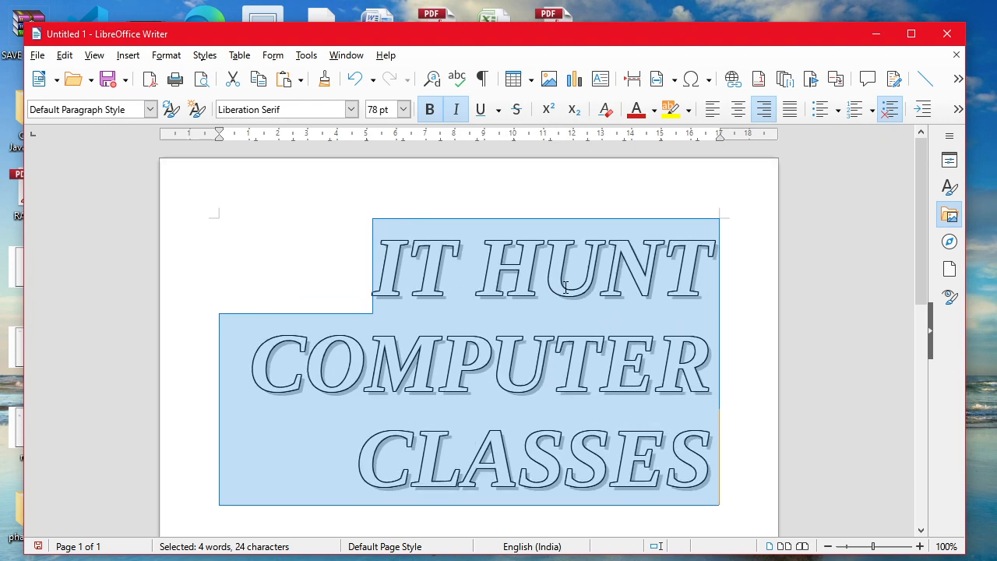
pyautogui.hotkey('ctrl', ']')
pyautogui.hotkey('ctrl', ']')
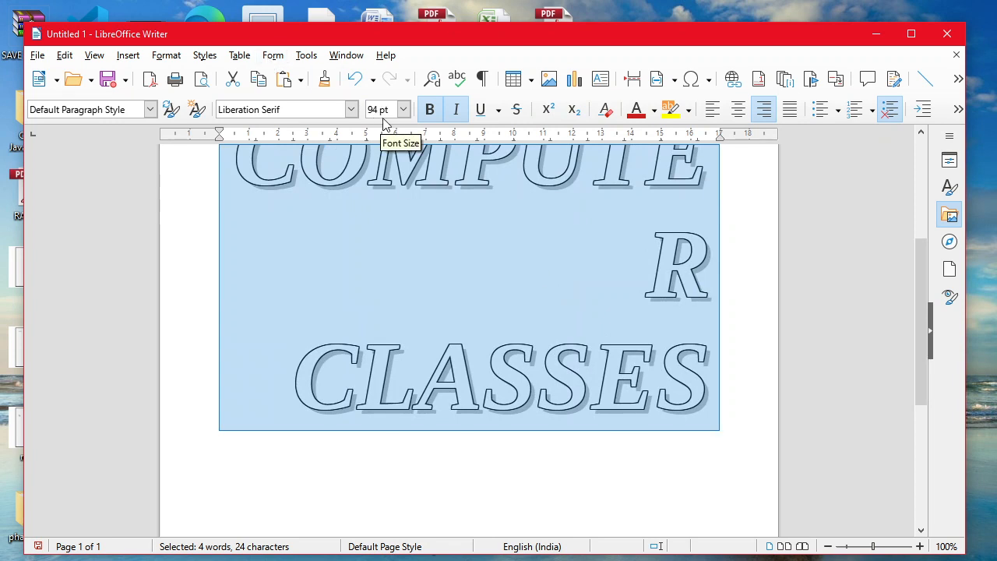
# Keep enlarging the selected heading with the Increase Size command until its font size is 710 pt
pyautogui.hotkey('ctrl', ']')
pyautogui.hotkey('ctrl', ']')
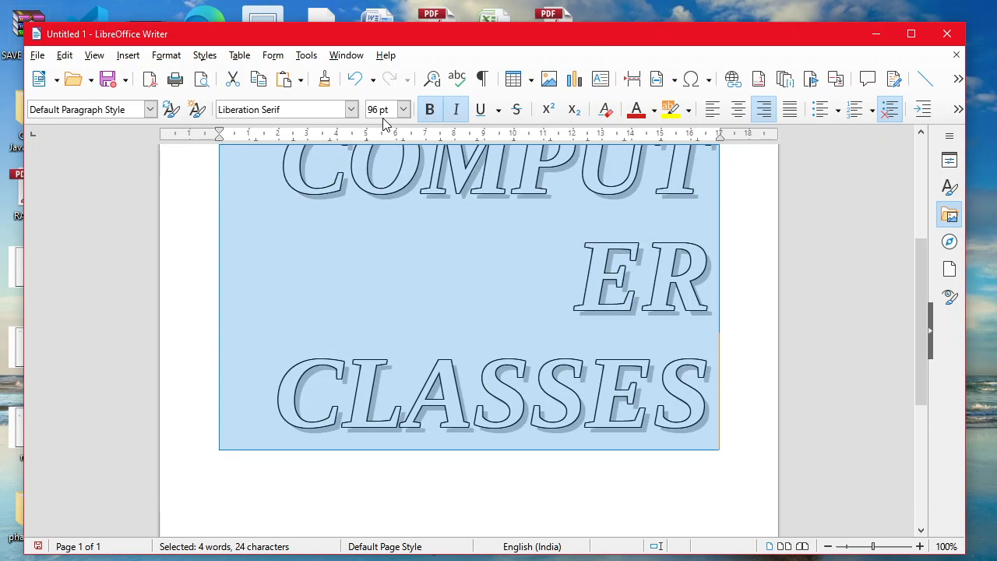
pyautogui.hotkey('ctrl', ']')
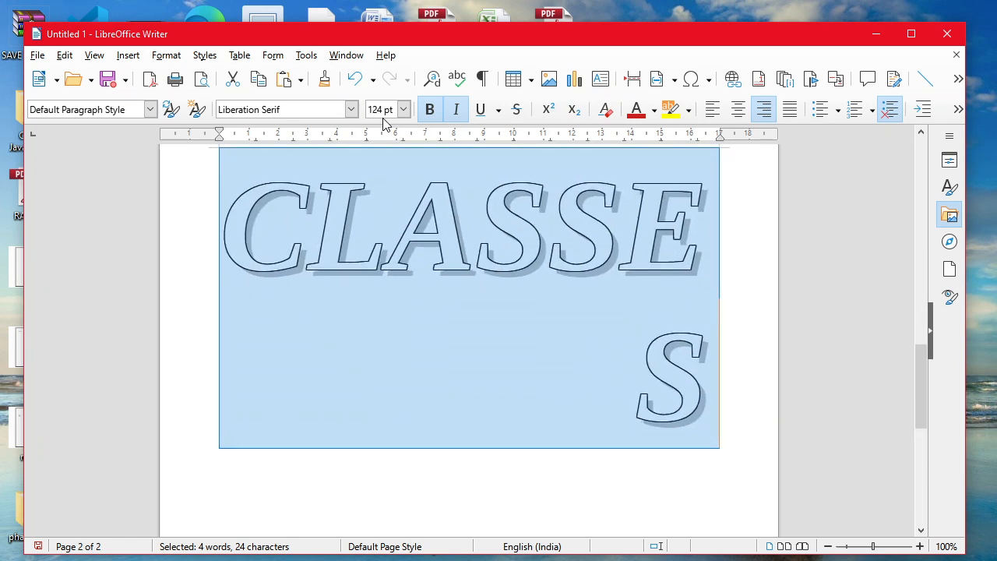
pyautogui.hotkey('ctrl', ']')
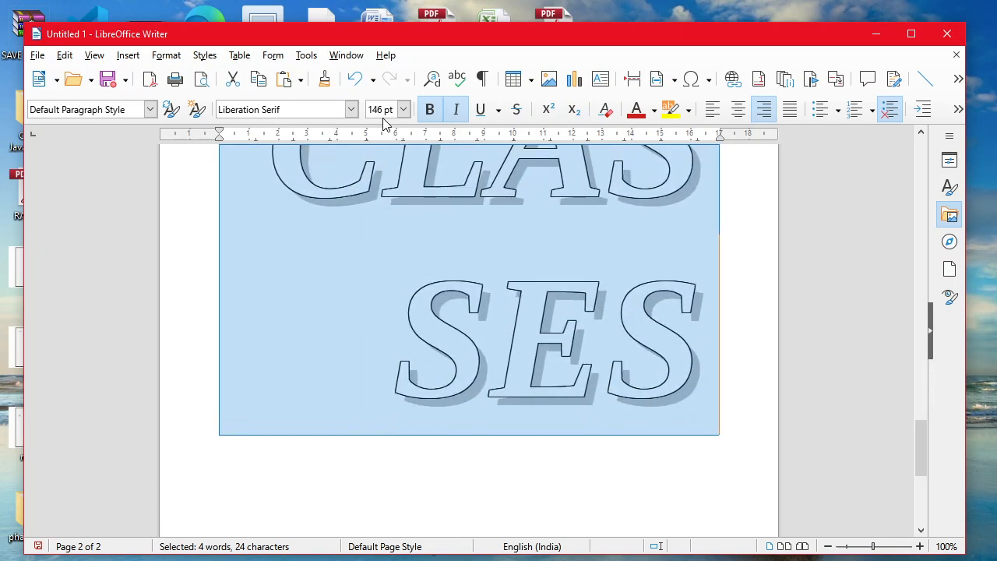
pyautogui.hotkey('ctrl', ']')
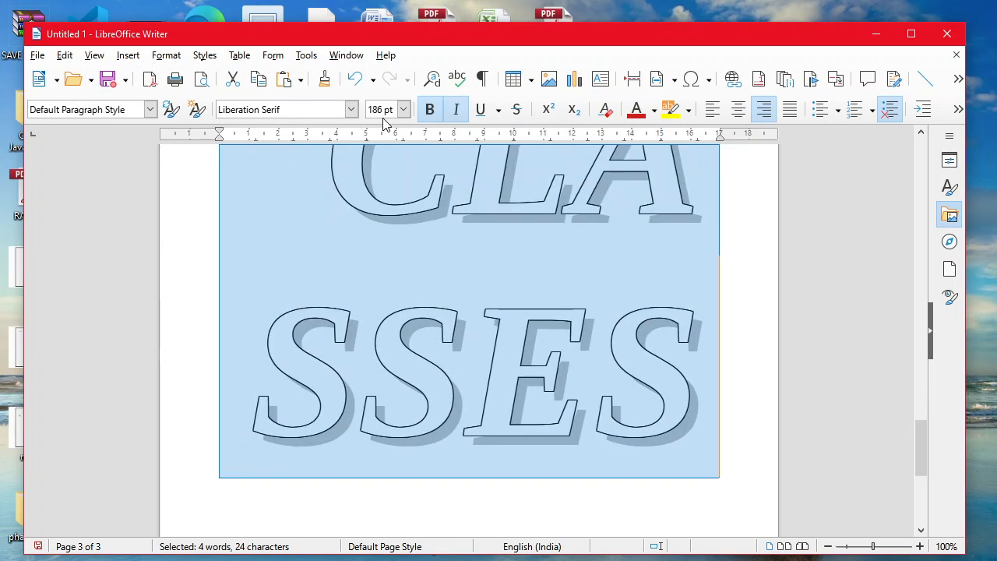
pyautogui.hotkey('ctrl', ']')
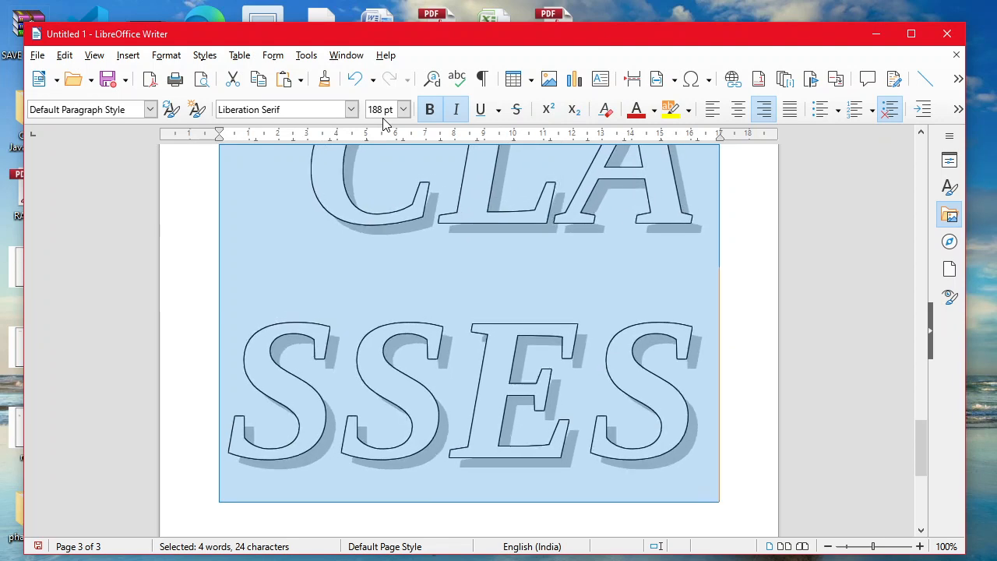
pyautogui.hotkey('ctrl', ']')
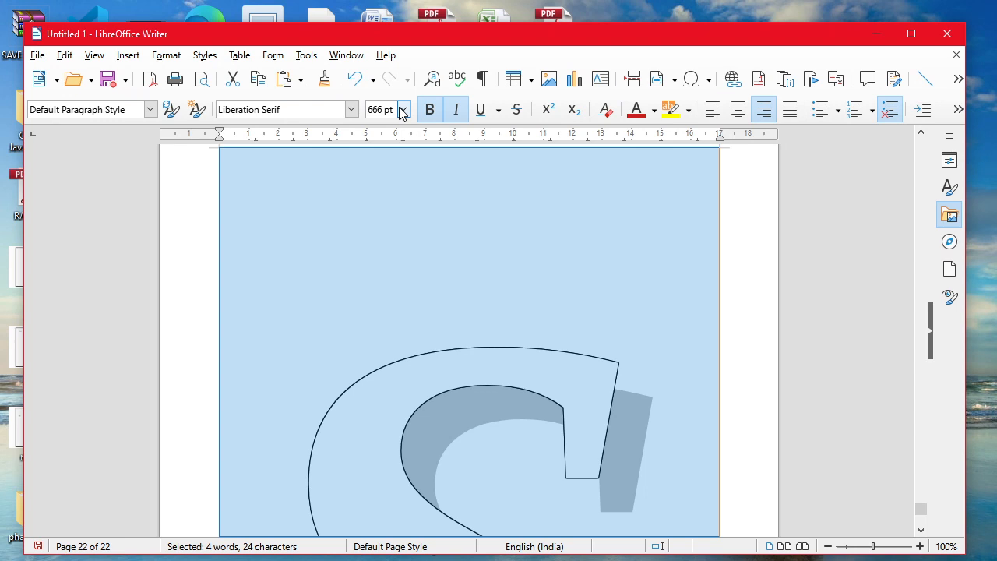
pyautogui.scroll(1, 402, 112)
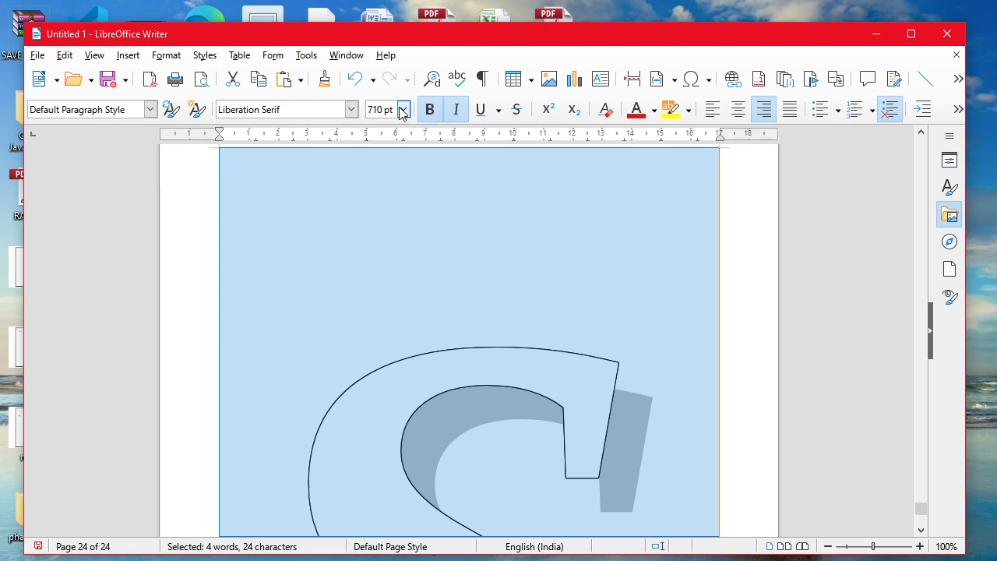
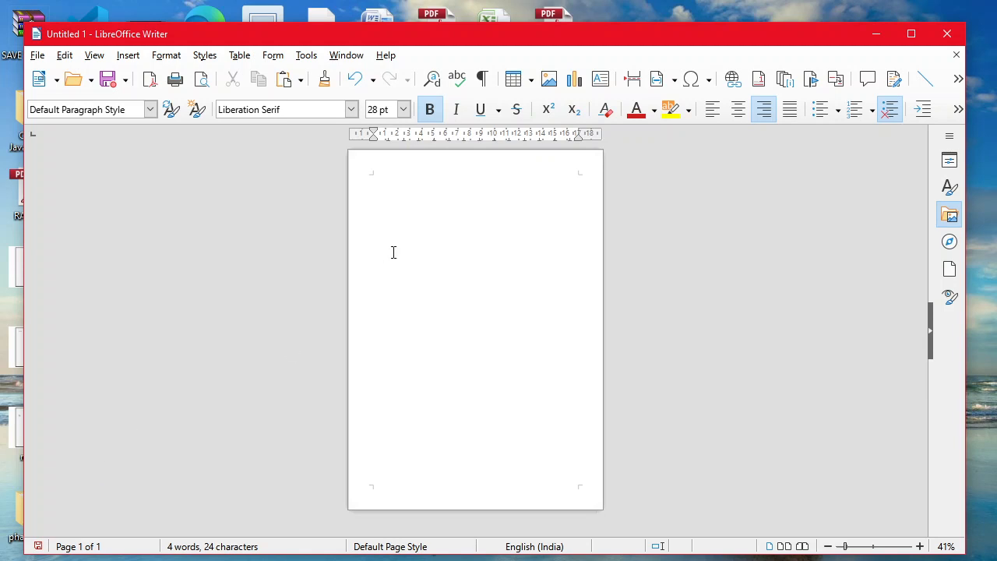
# Switch bold off and italic on, and close the document without saving its changes
pyautogui.moveTo(392, 140)
pyautogui.hotkey('ctrl', 'b')
pyautogui.hotkey('ctrl', 'i')
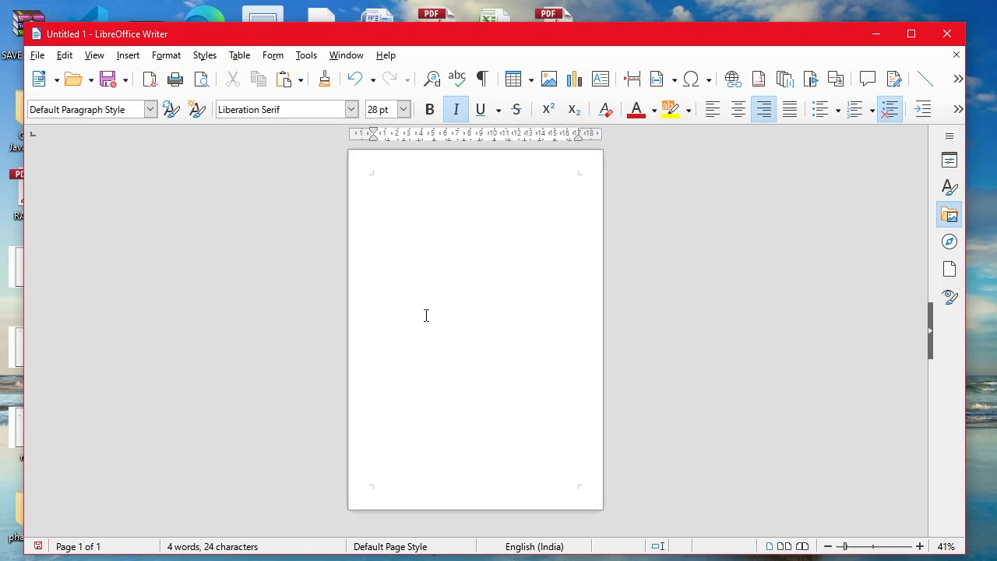
pyautogui.click(951, 36)
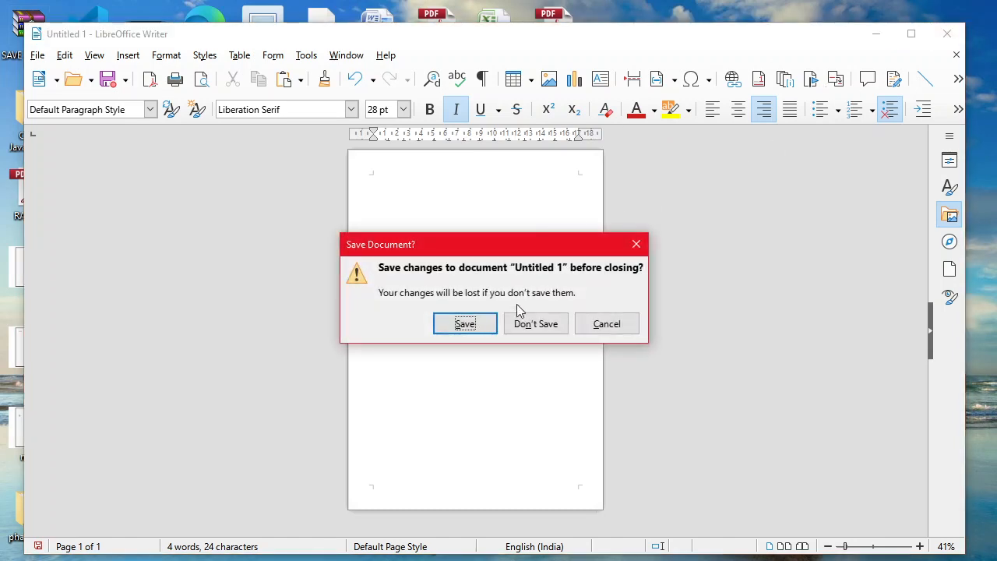
pyautogui.click(523, 322)
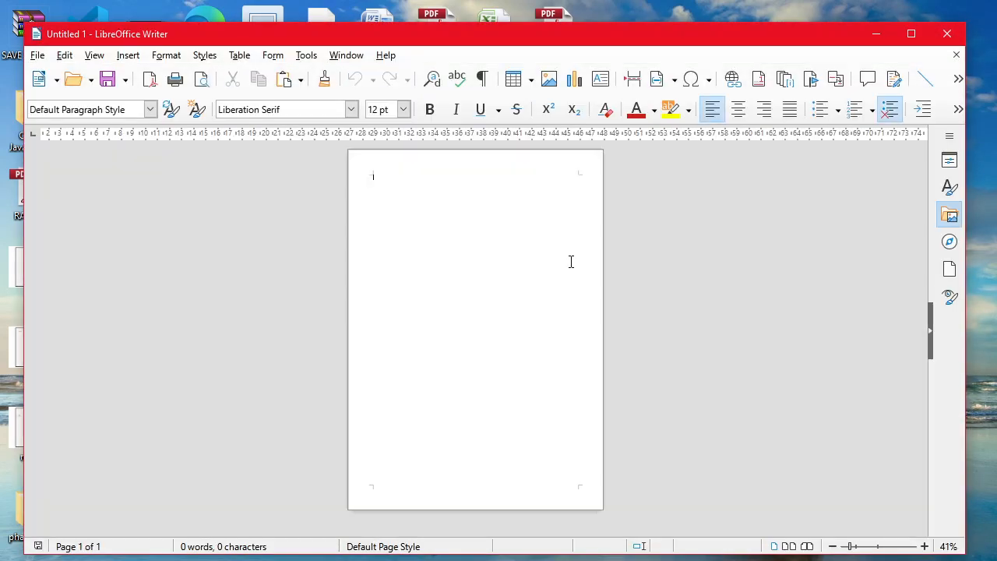
# Right-align the empty first paragraph of the new blank document
pyautogui.click(404, 110)
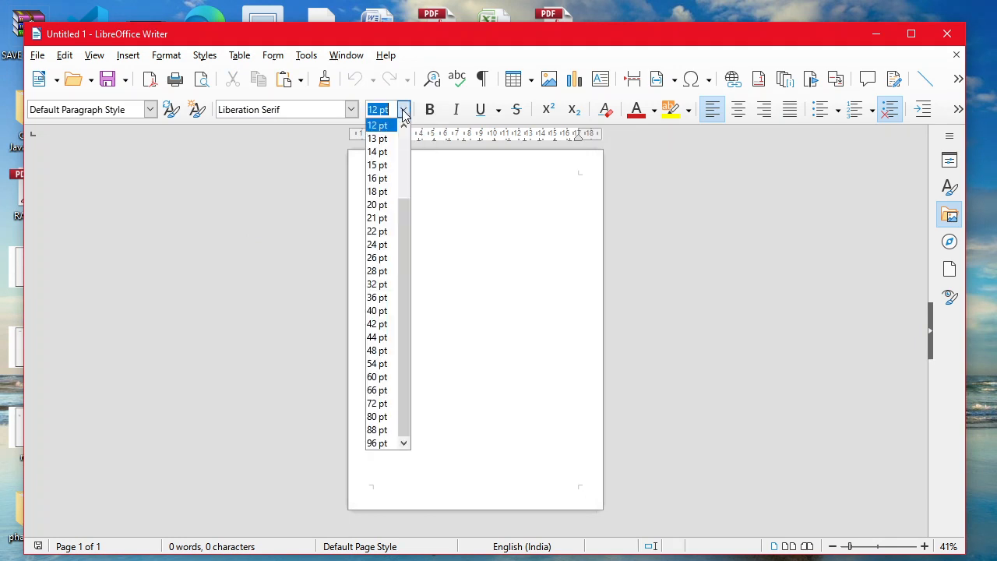
pyautogui.click(866, 545)
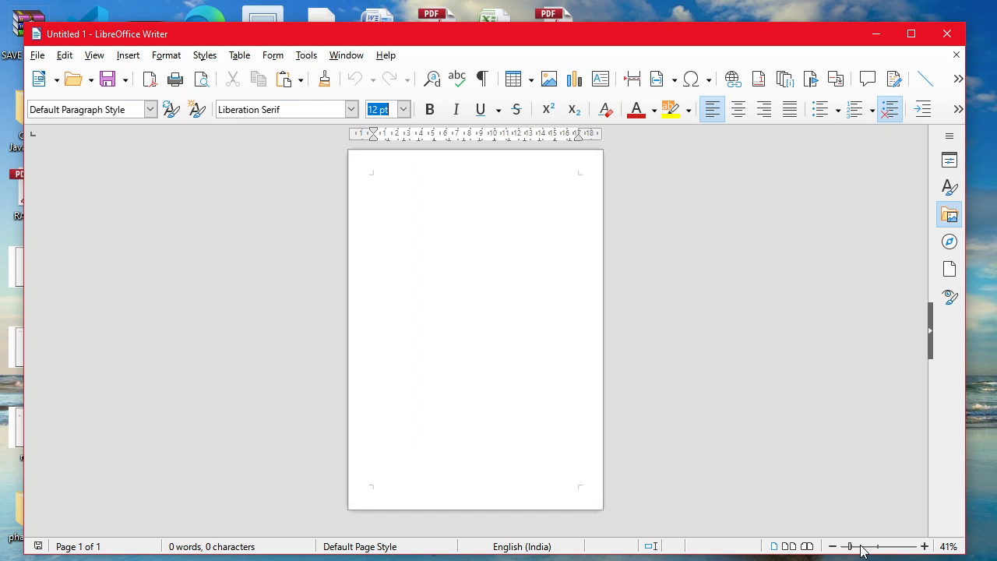
pyautogui.click(861, 547)
pyautogui.click(421, 216)
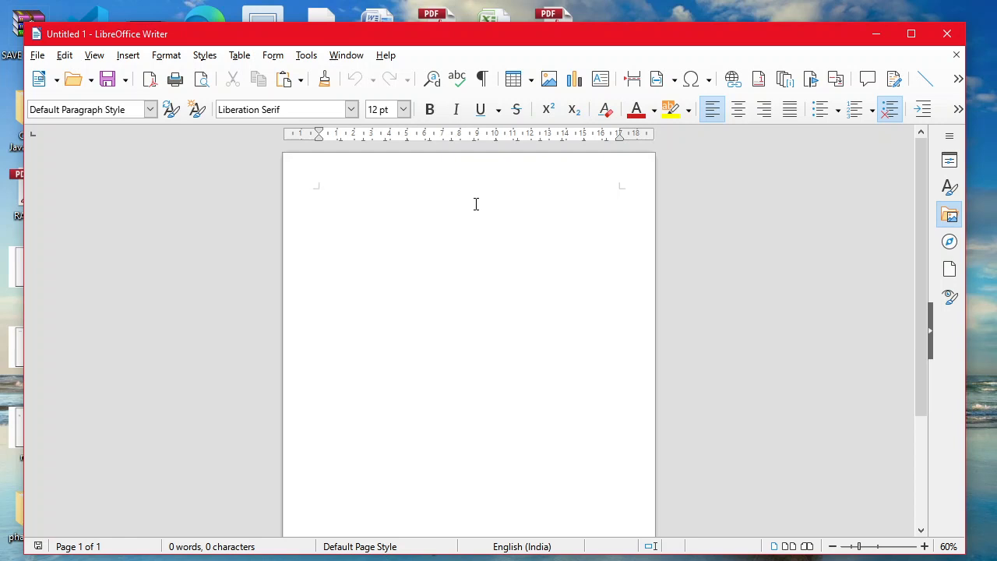
pyautogui.hotkey('ctrl', 'r')
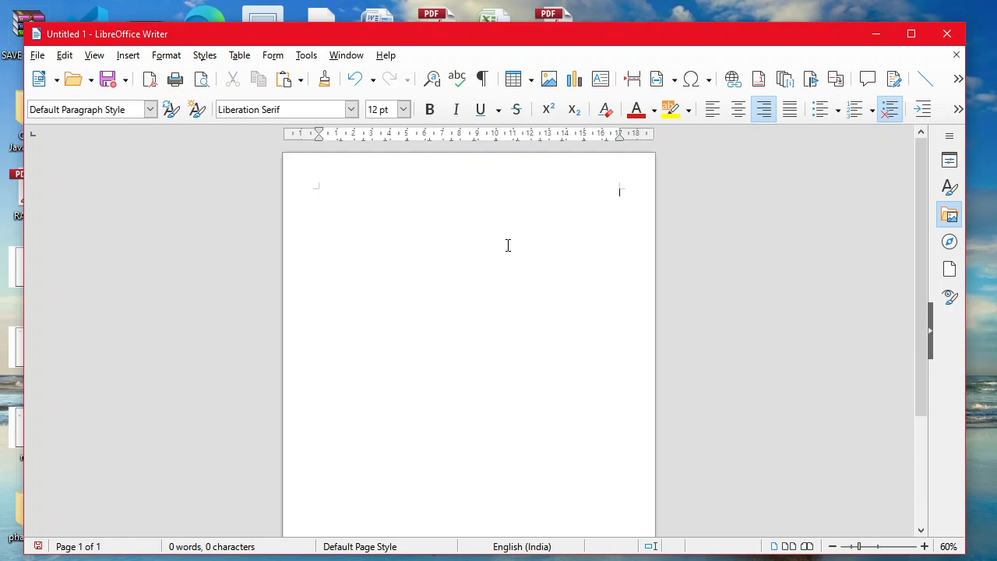
pyautogui.click(167, 58)
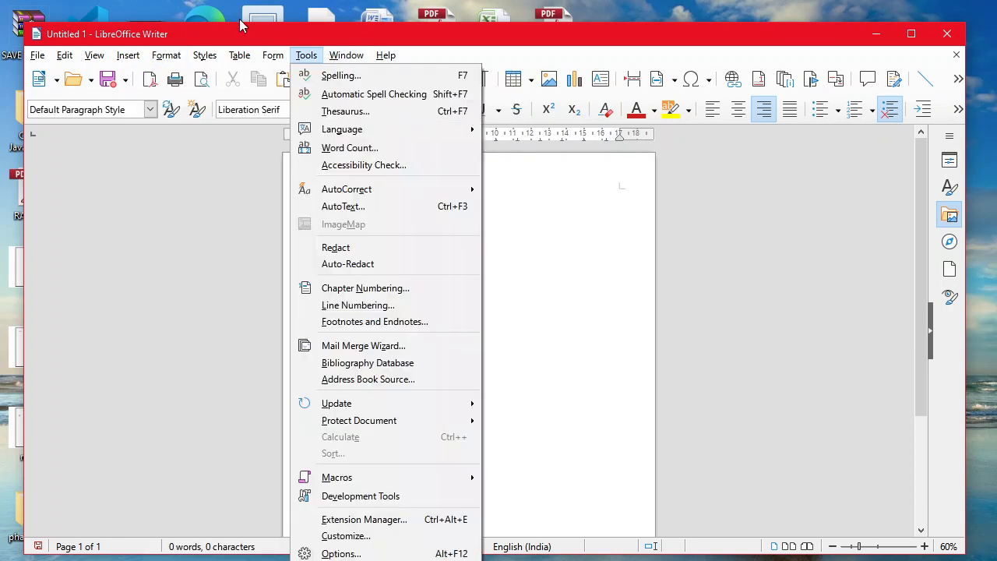
pyautogui.moveTo(70, 60)
pyautogui.moveTo(165, 56)
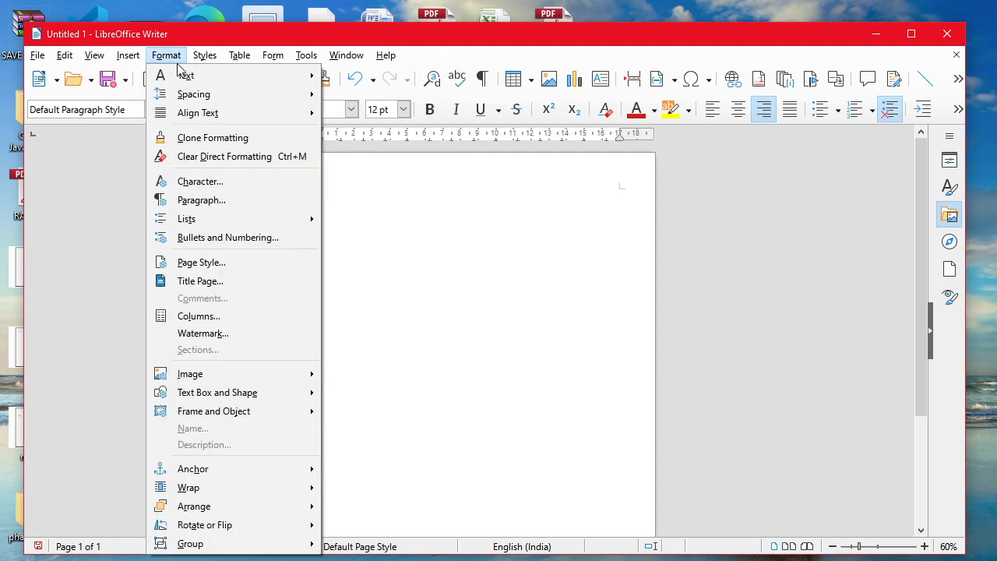
pyautogui.moveTo(185, 75)
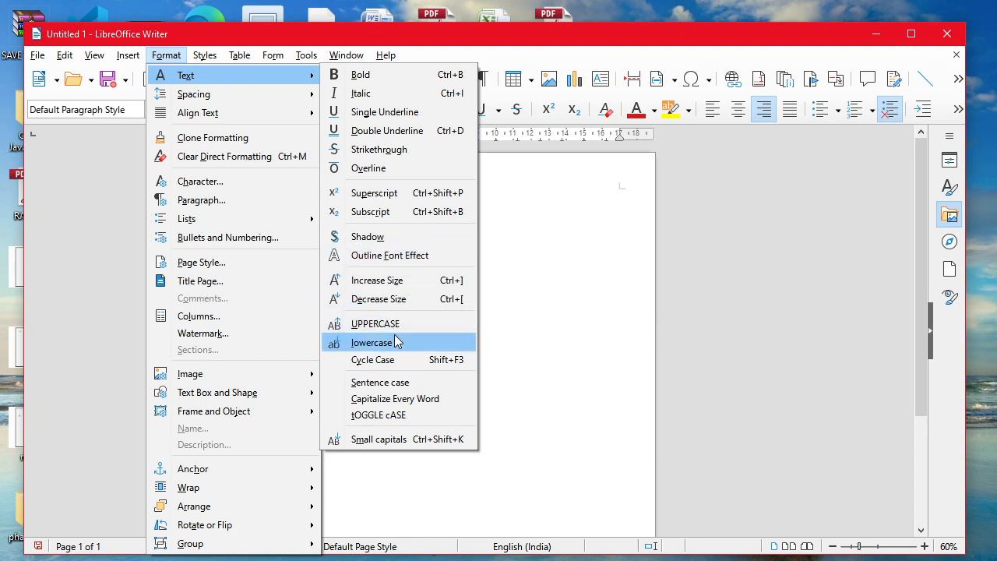
pyautogui.click(550, 320)
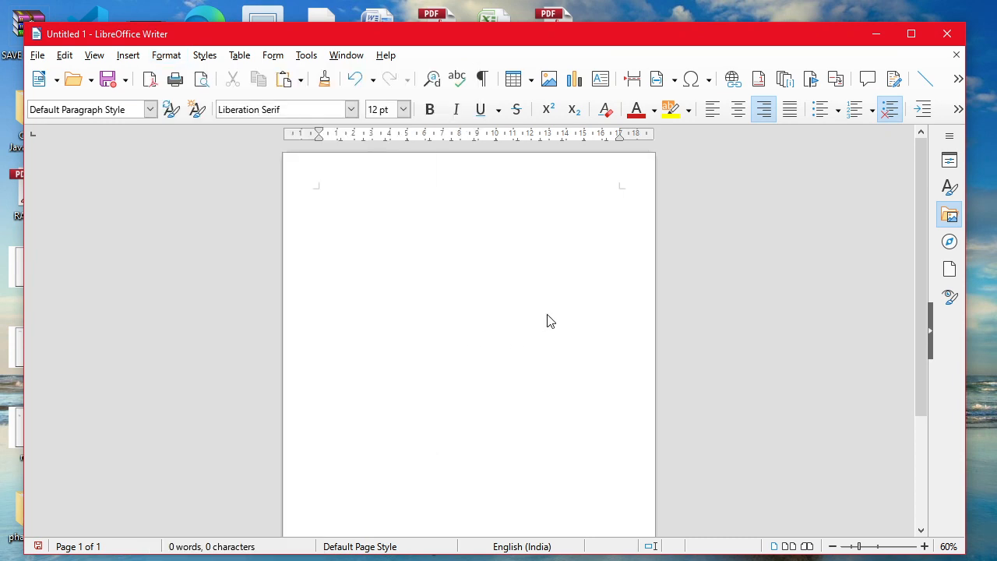
# Enter the line "IT HUNTCOMPUTER CLASSES." and below it a second line with "BY" and the author's full name
pyautogui.write('IT HUNTCOMPUTER')
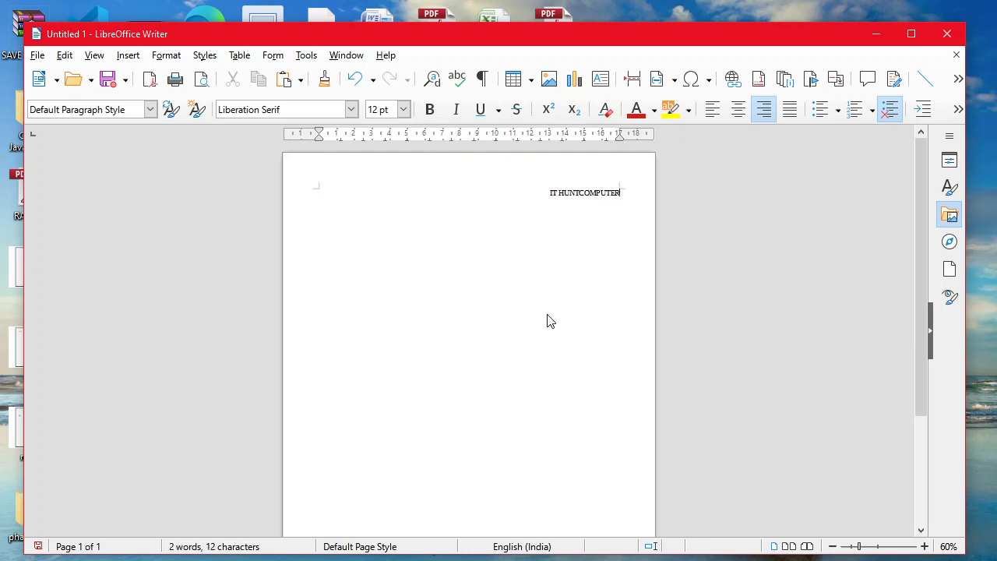
pyautogui.write(' CLASSES.')
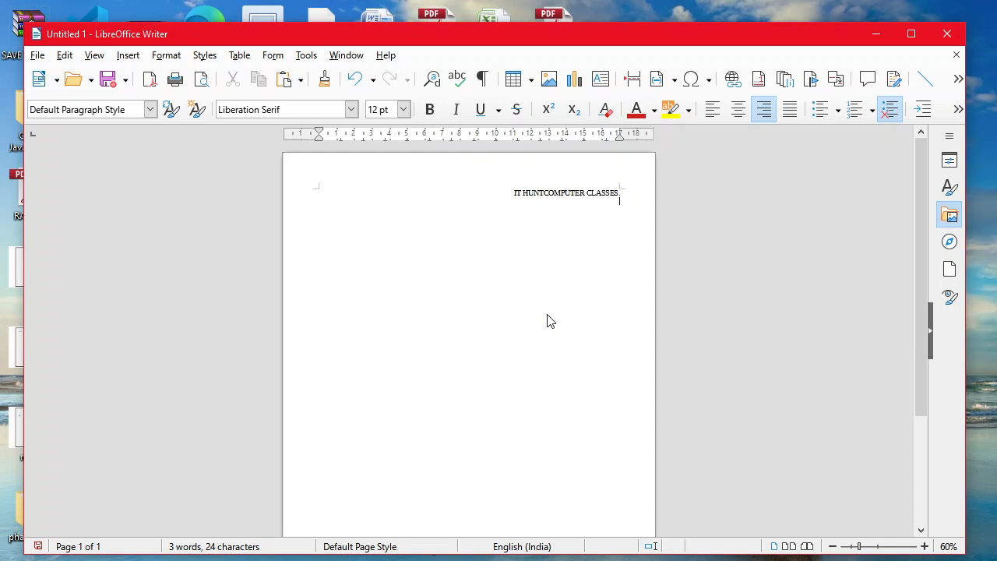
pyautogui.write('Y SHIV OM TIWARI')
# Select both text lines, try a font size of 15 pt on them, and settle on 24 pt
pyautogui.hotkey('ctrl', 'shift', 'Left')
pyautogui.hotkey('ctrl', 'shift', 'Left')
pyautogui.hotkey('ctrl', 'shift', 'Left')
pyautogui.hotkey('ctrl', 'shift', 'Left')
pyautogui.hotkey('ctrl', 'shift', 'Left')
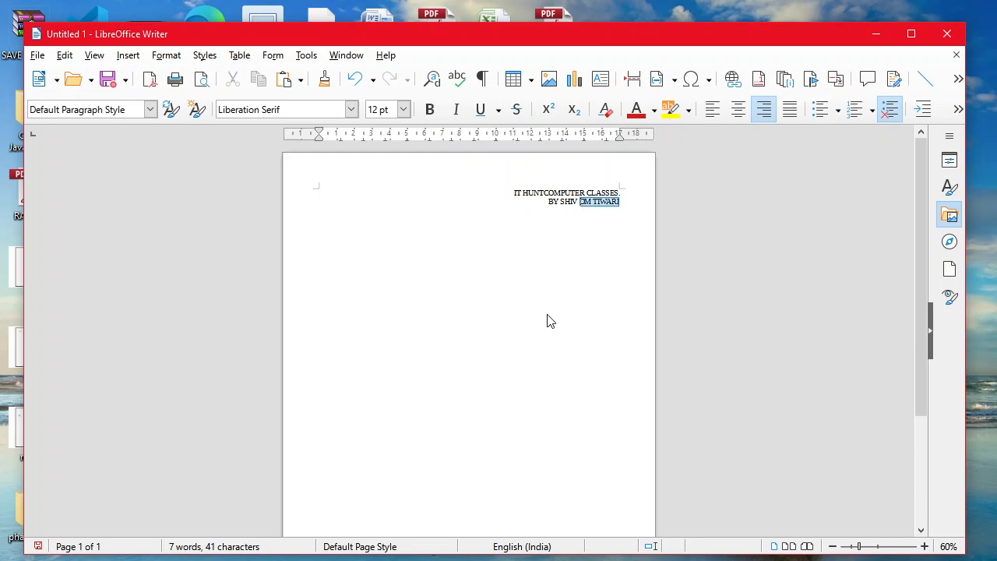
pyautogui.hotkey('shift', 'Home')
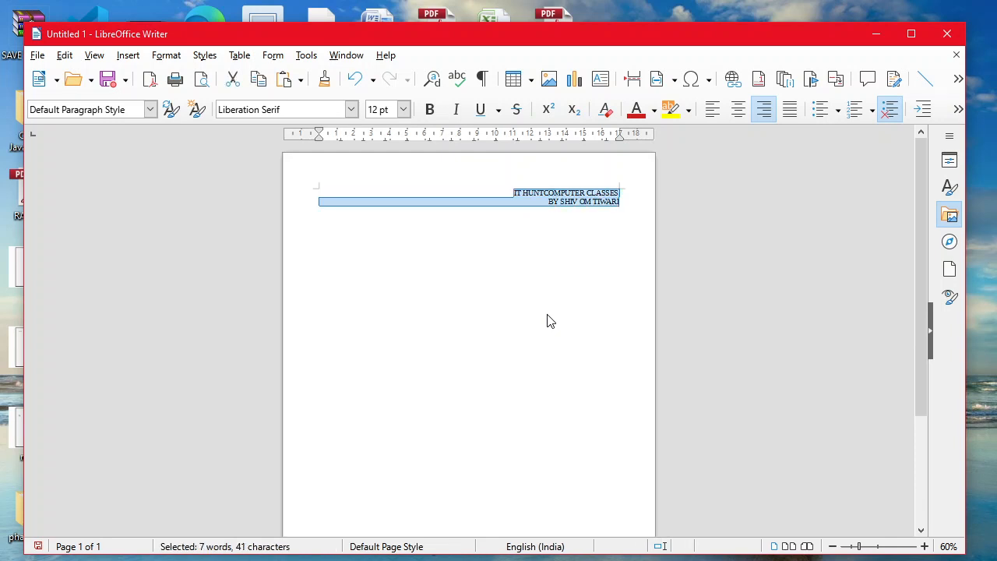
pyautogui.click(404, 110)
pyautogui.click(382, 166)
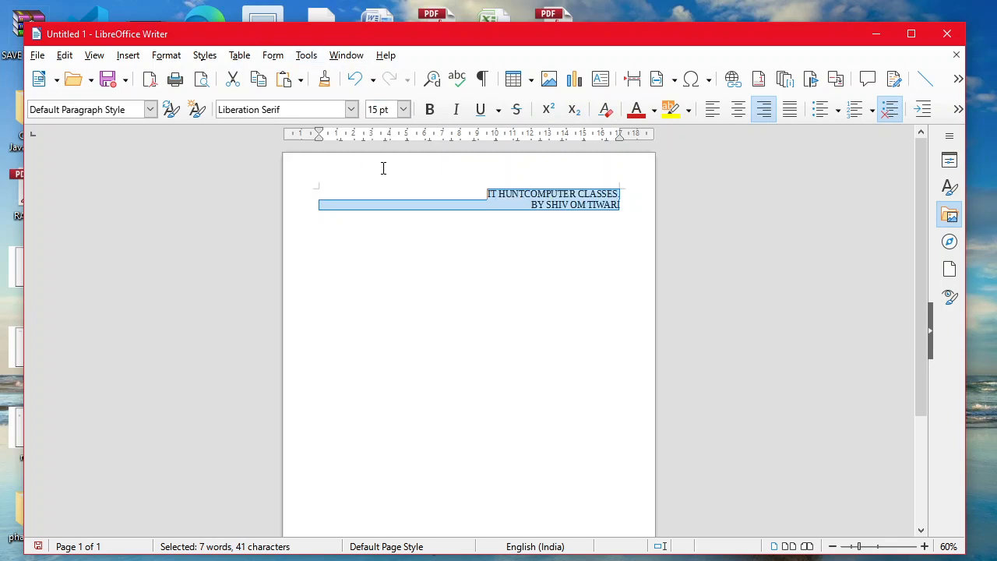
pyautogui.click(403, 110)
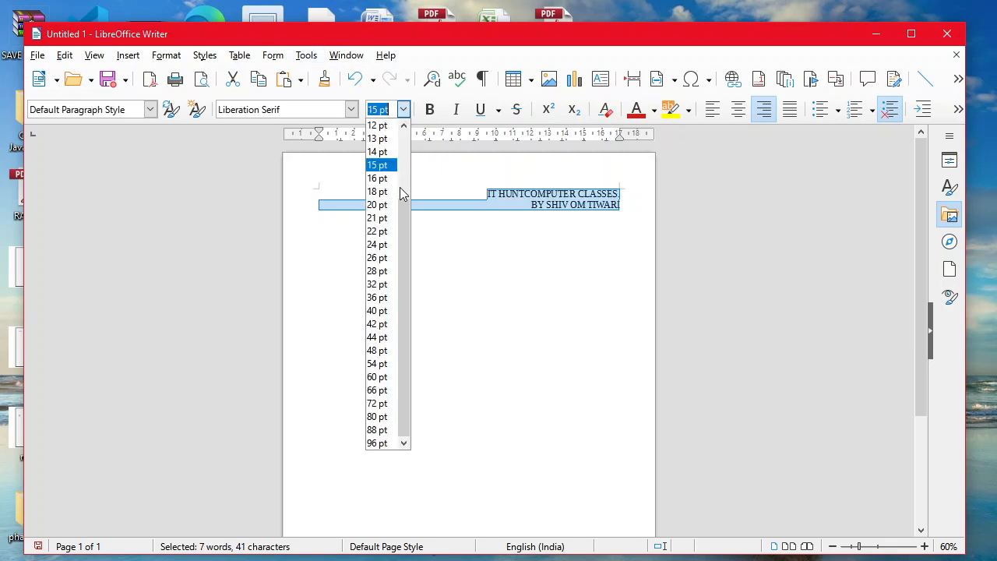
pyautogui.click(381, 245)
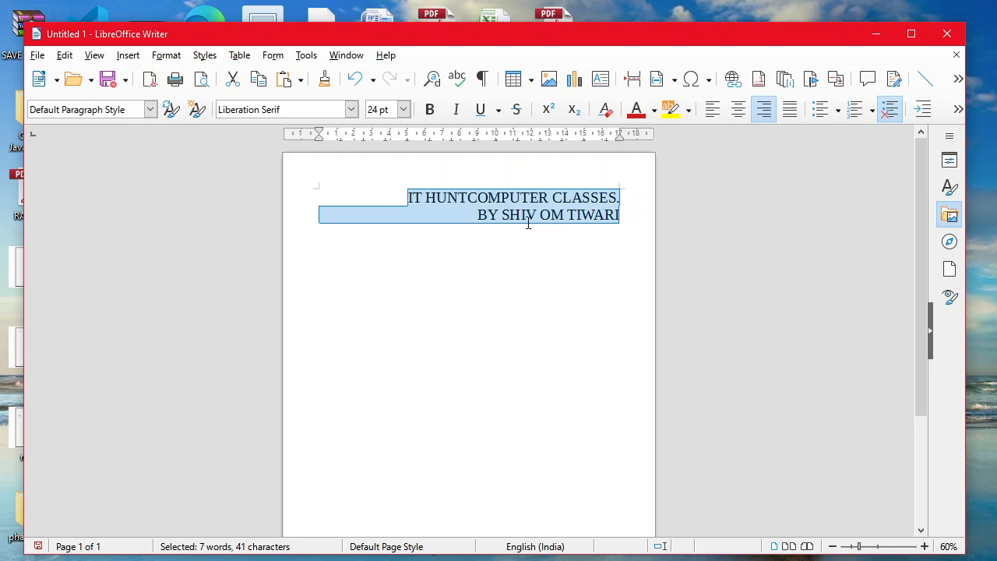
# Insert the missing space between "HUNT" and "COMPUTER", and select all the text
pyautogui.click(465, 197)
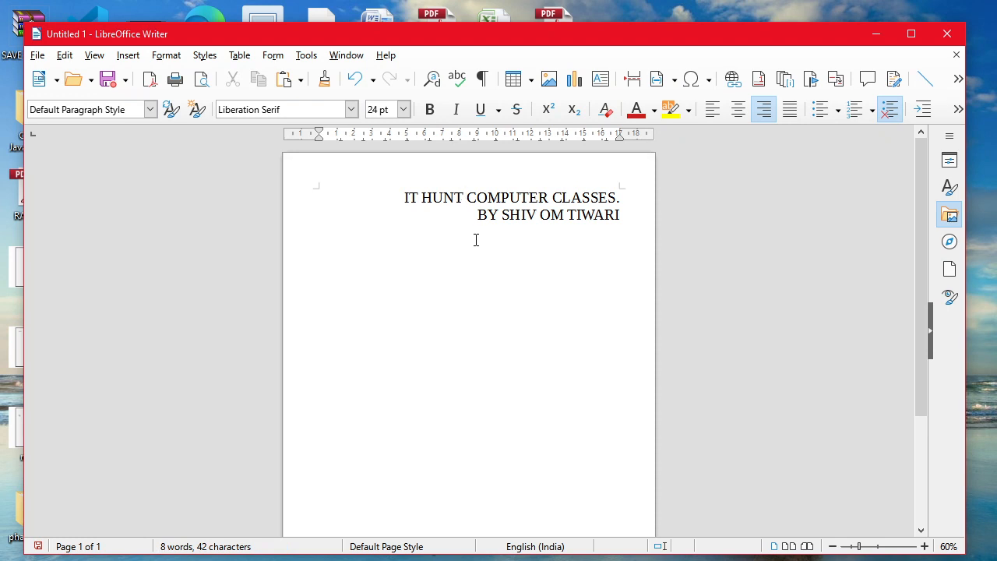
pyautogui.hotkey('shift', 'Home')
pyautogui.hotkey('ctrl', 'shift', 'Right')
pyautogui.hotkey('ctrl', 'shift', 'Right')
pyautogui.hotkey('ctrl', 'a')
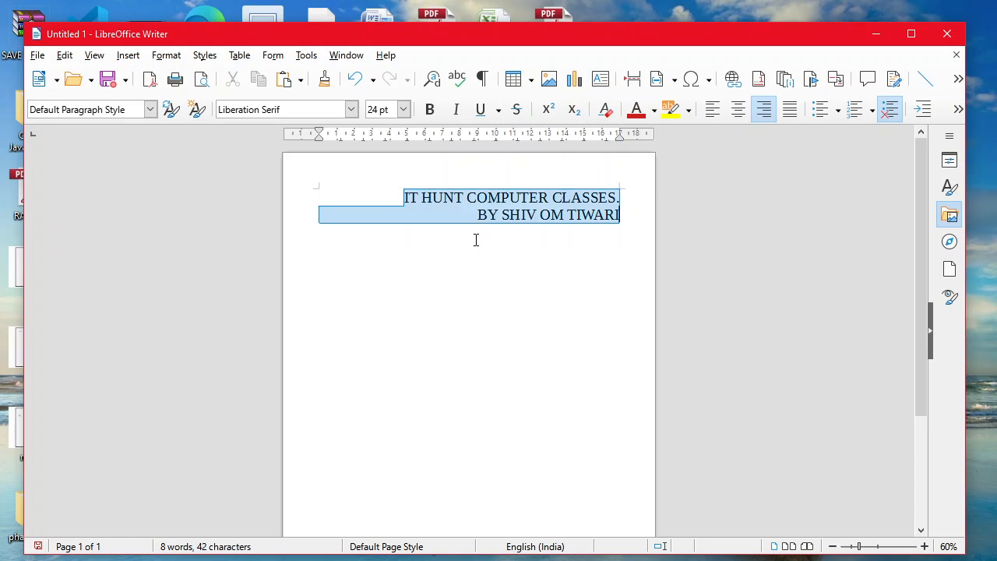
# Reduce the selected text's font size to 22 pt with the Decrease Size command
pyautogui.click(166, 56)
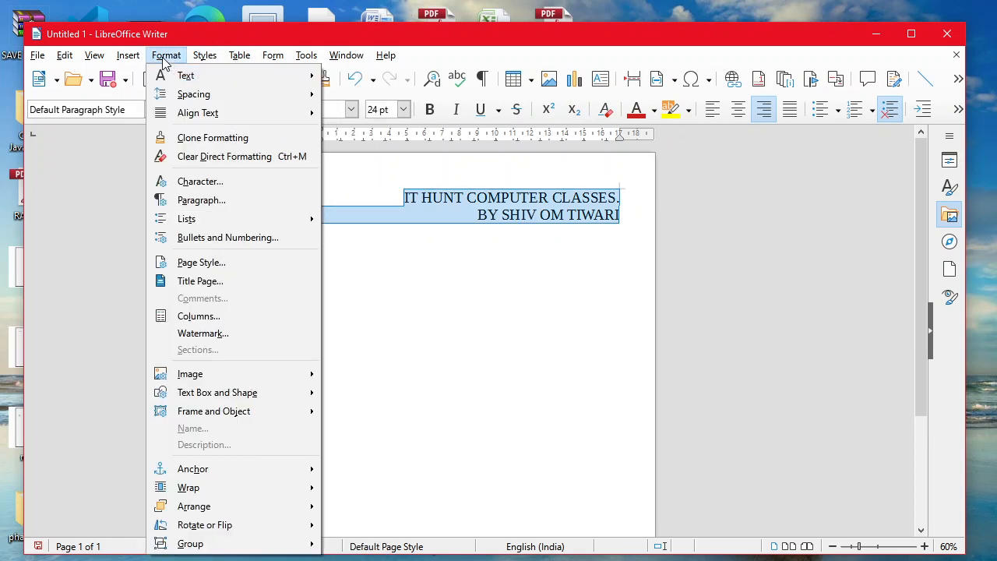
pyautogui.moveTo(184, 75)
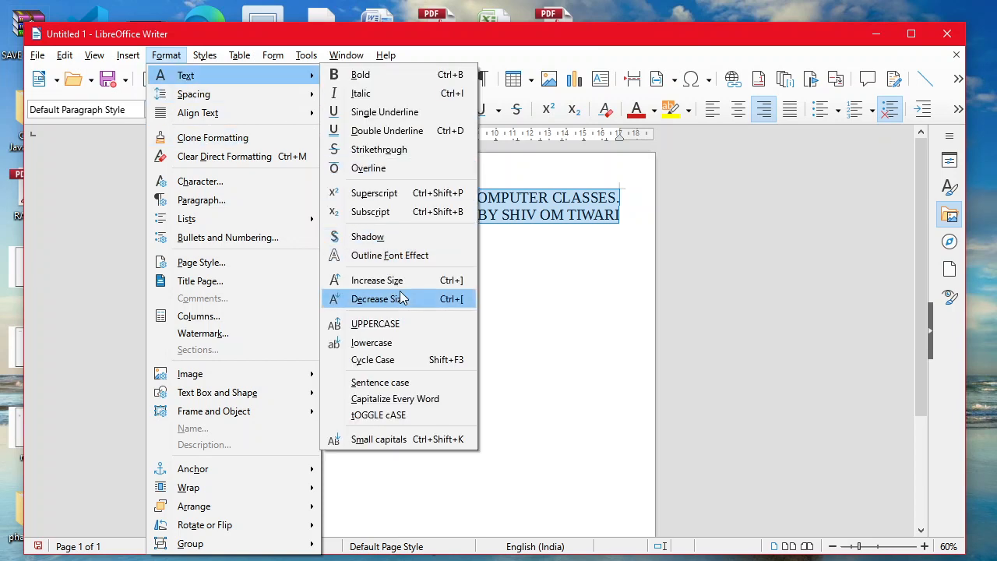
pyautogui.click(439, 330)
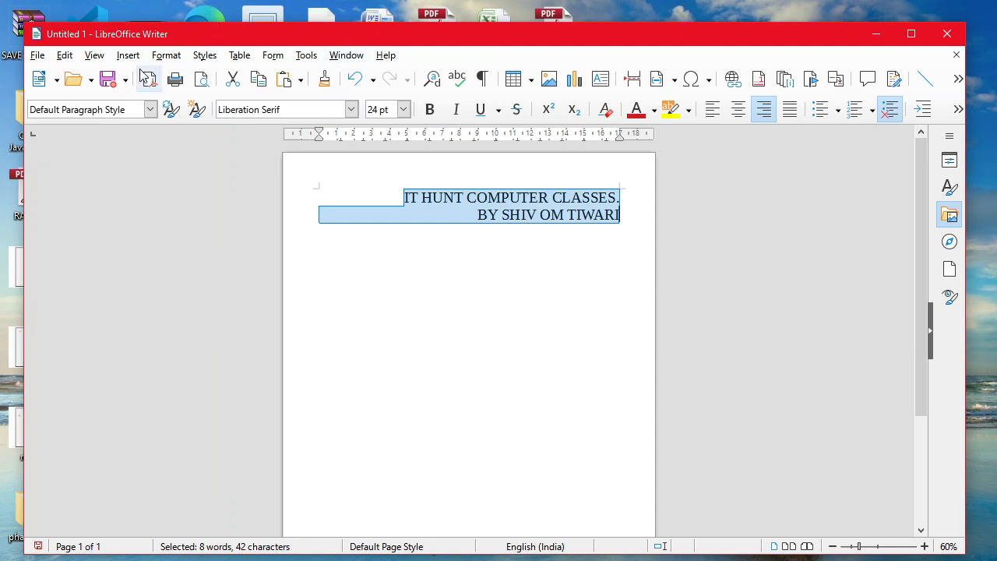
pyautogui.click(166, 57)
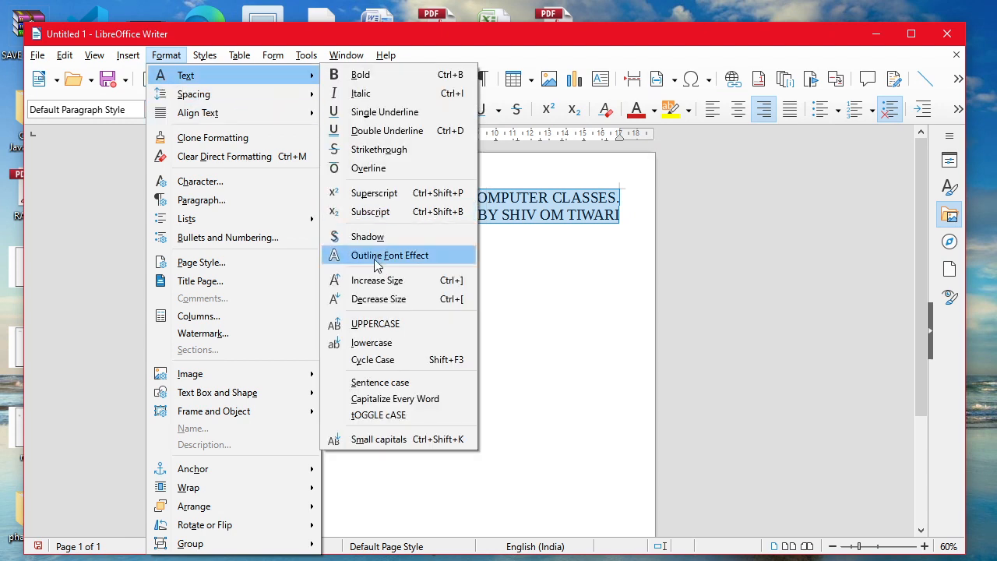
pyautogui.click(377, 266)
# Convert both selected lines to lowercase
pyautogui.click(174, 57)
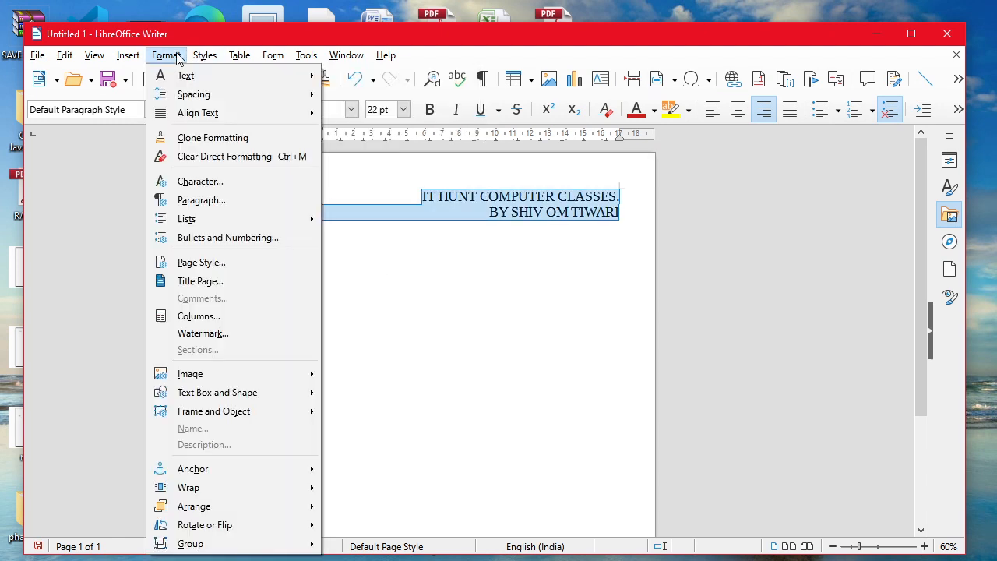
pyautogui.moveTo(185, 76)
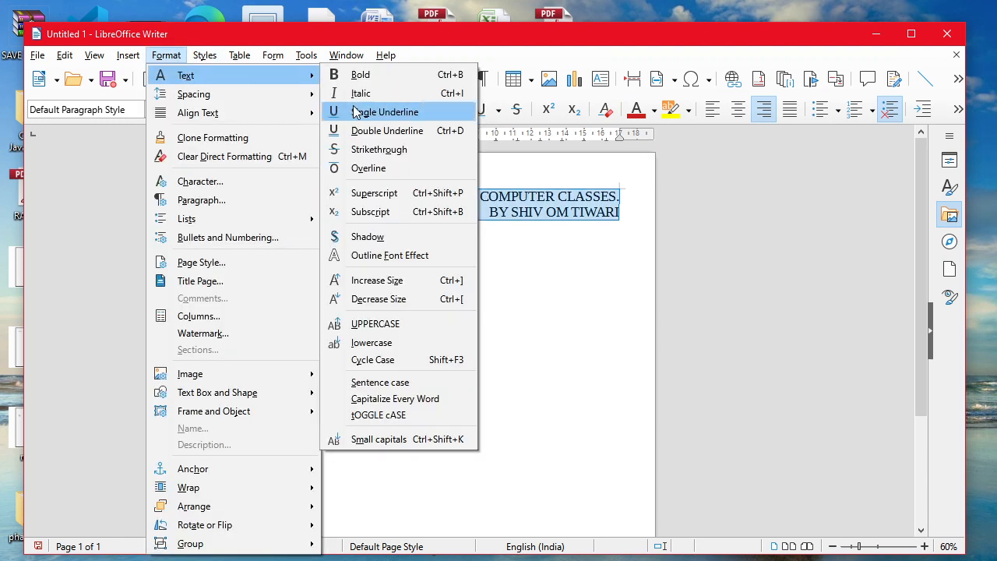
pyautogui.click(389, 349)
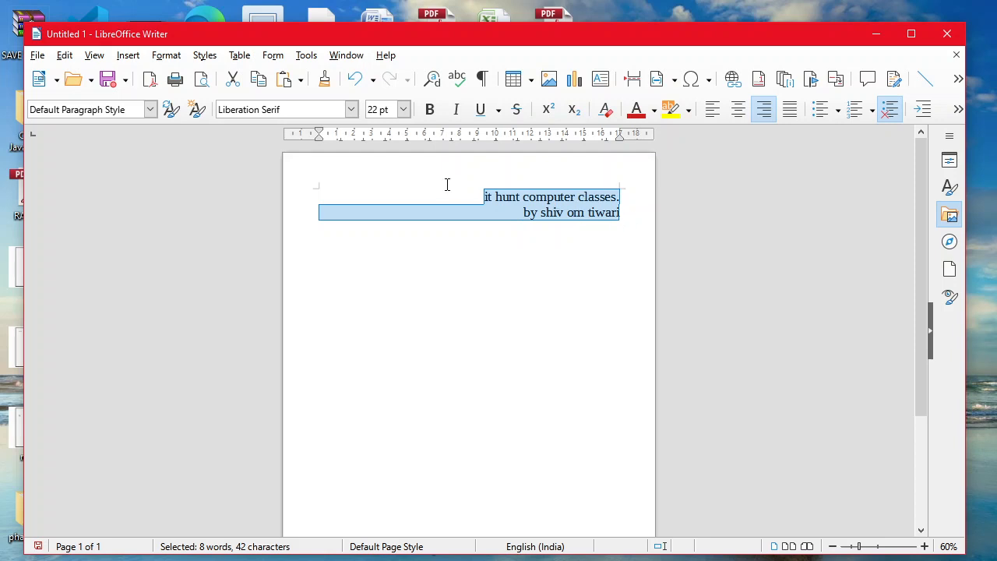
# Convert both selected lines to uppercase, and run Cycle Case on them until every word is capitalized
pyautogui.click(176, 61)
pyautogui.moveTo(187, 76)
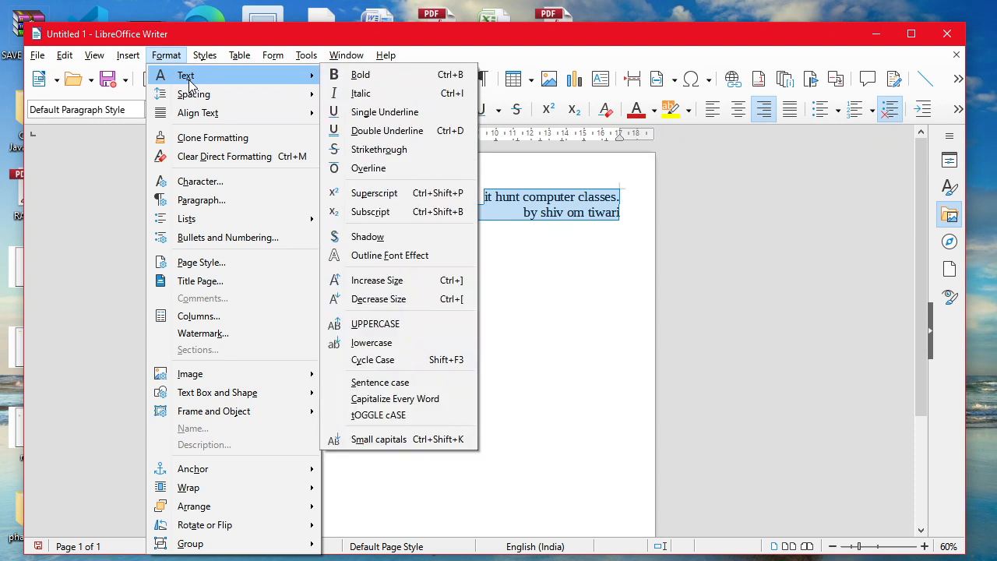
pyautogui.click(387, 325)
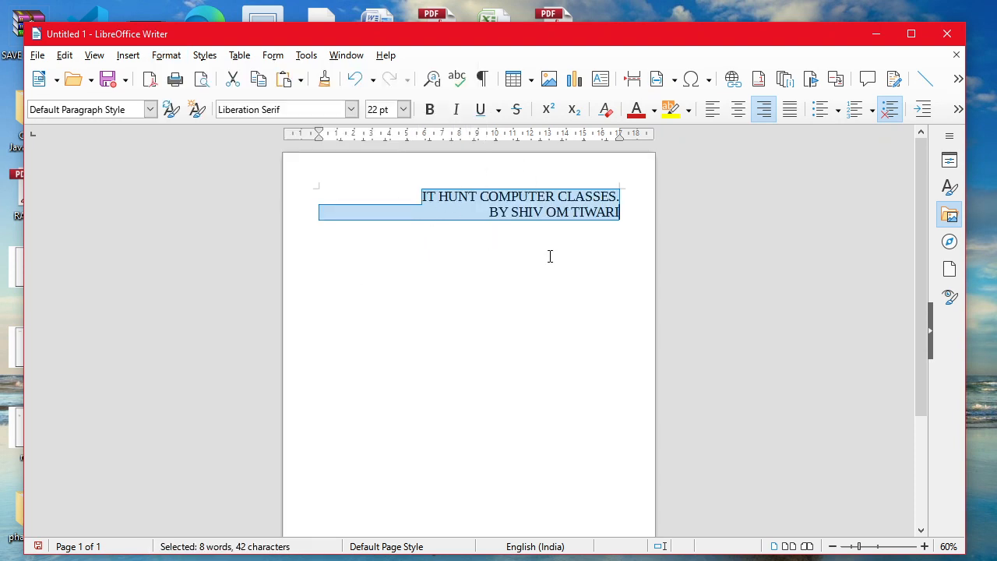
pyautogui.click(159, 57)
pyautogui.moveTo(185, 75)
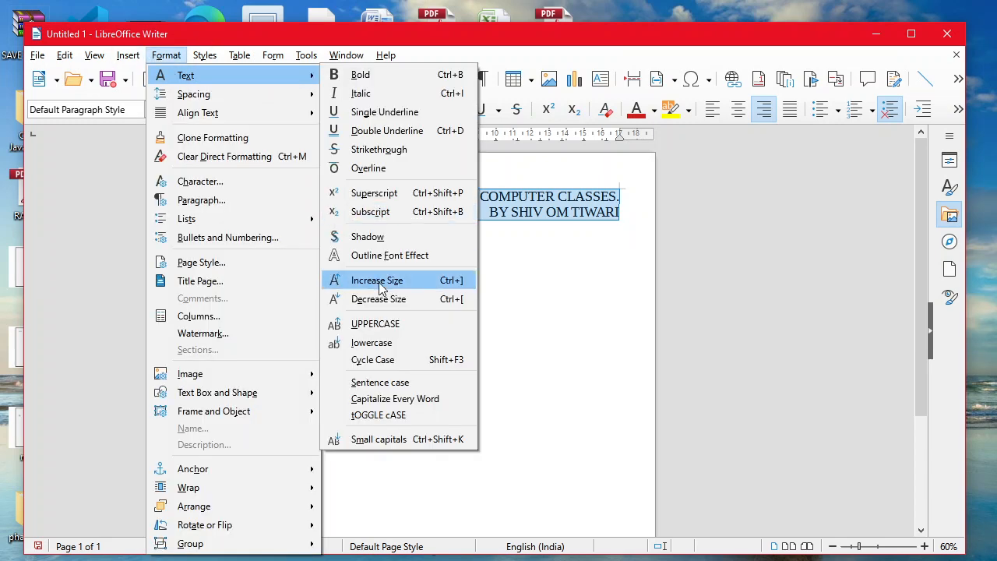
pyautogui.click(388, 371)
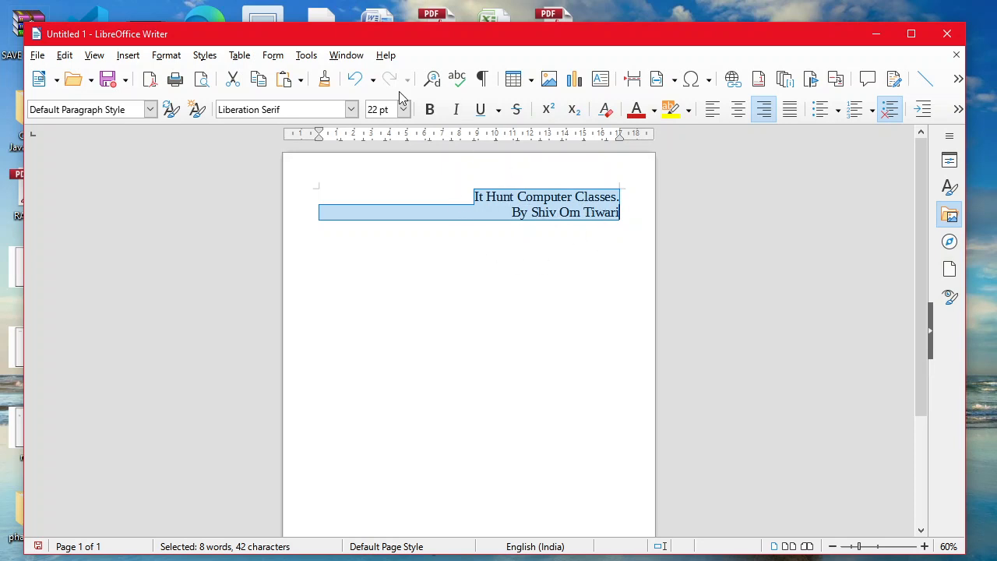
# Convert both selected lines to sentence case and clear the selection
pyautogui.click(167, 56)
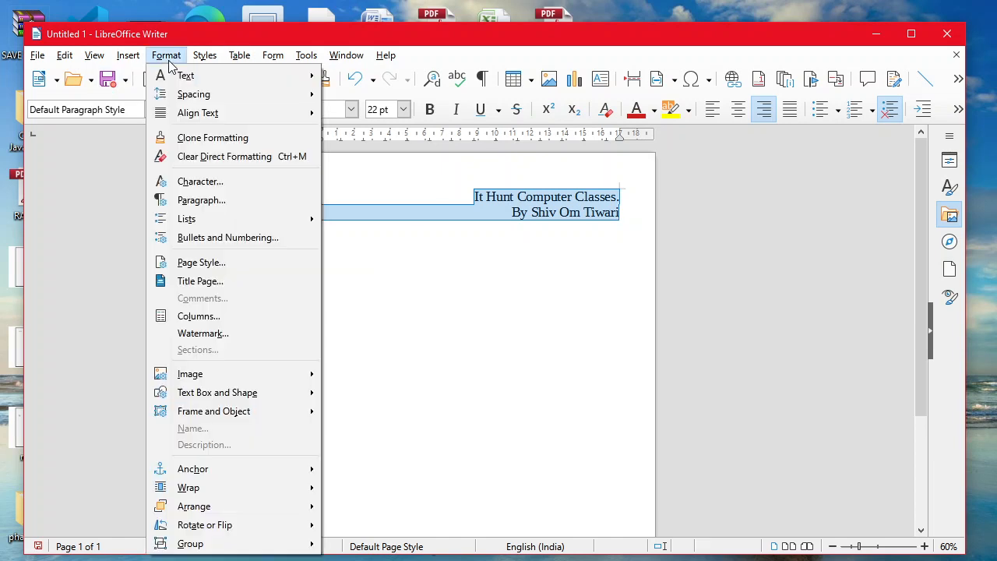
pyautogui.moveTo(187, 75)
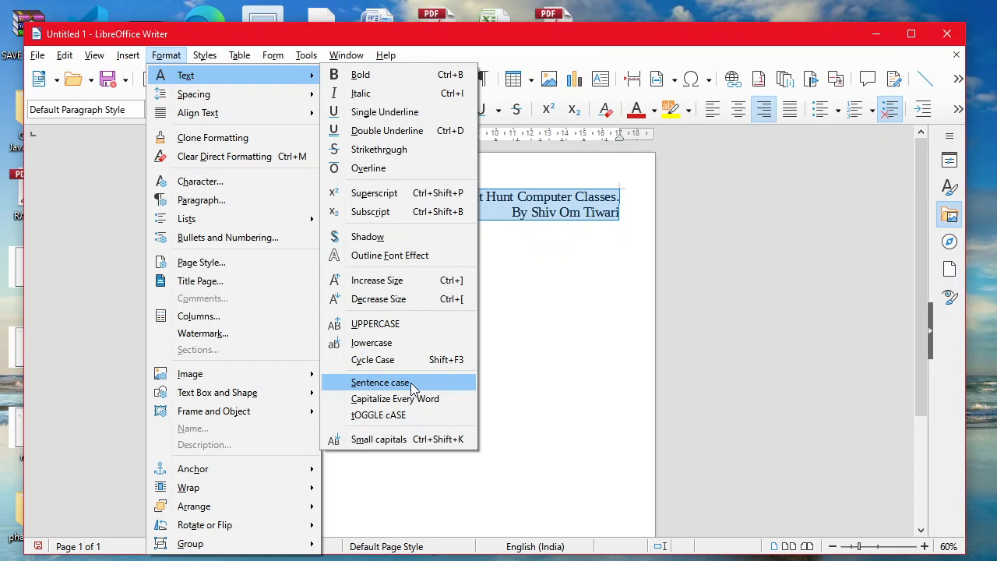
pyautogui.click(380, 382)
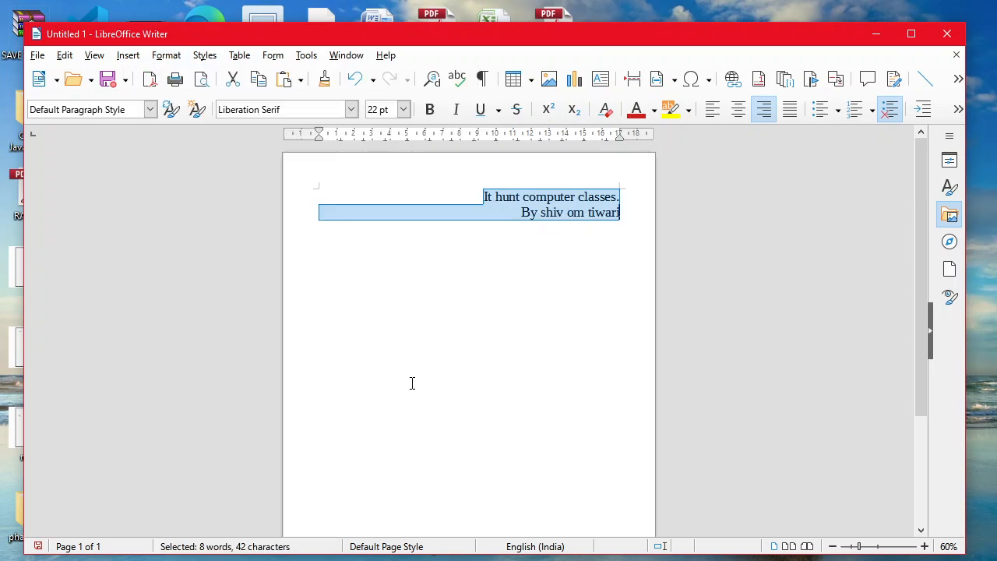
pyautogui.click(511, 274)
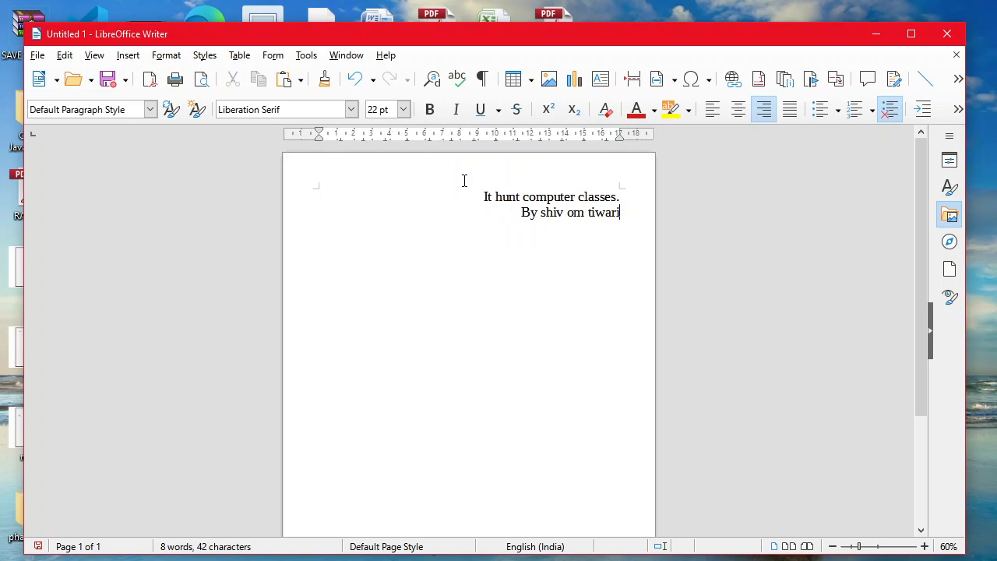
# Select all the text and set its font size to 40 pt
pyautogui.hotkey('ctrl', 'a')
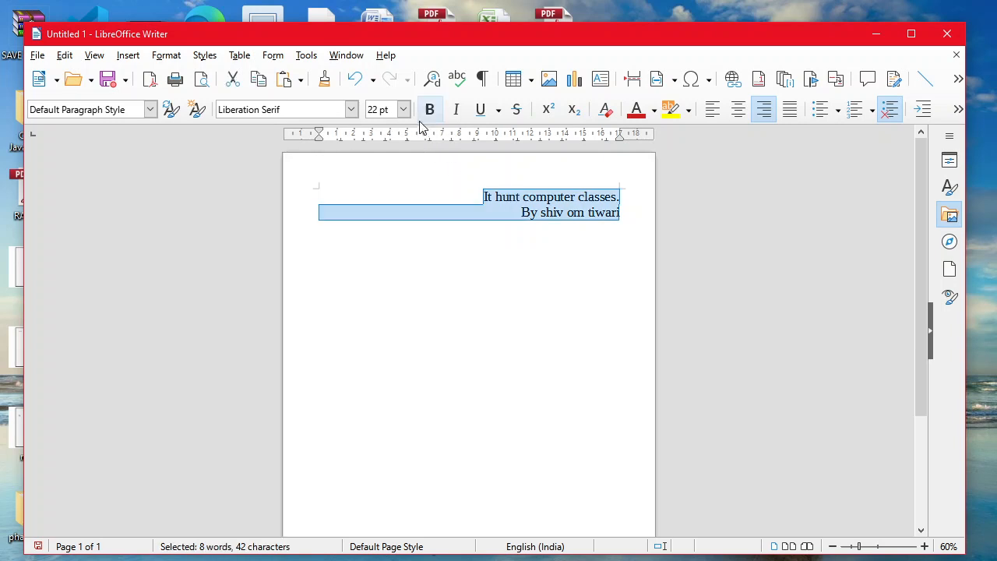
pyautogui.click(404, 109)
pyautogui.click(397, 313)
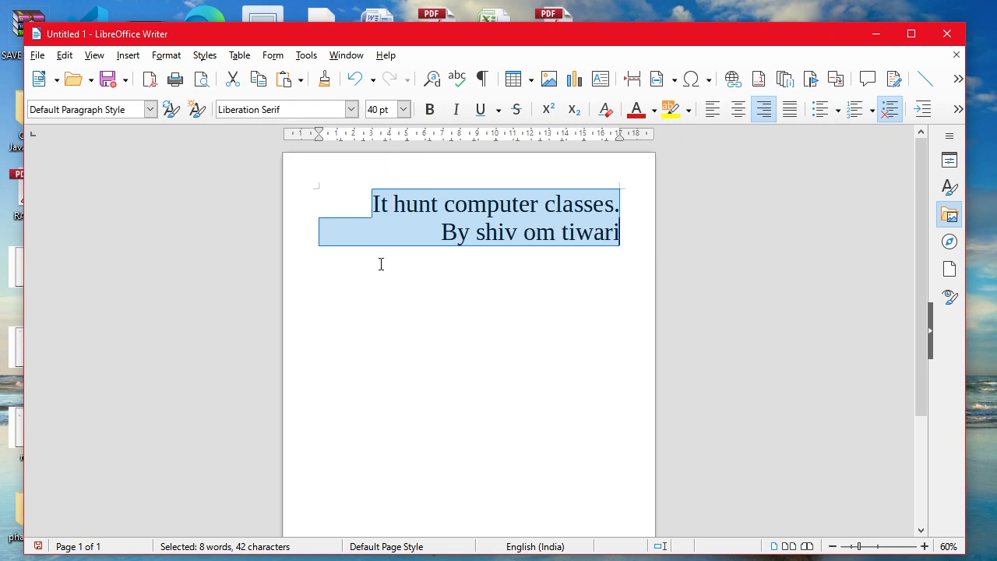
pyautogui.click(484, 359)
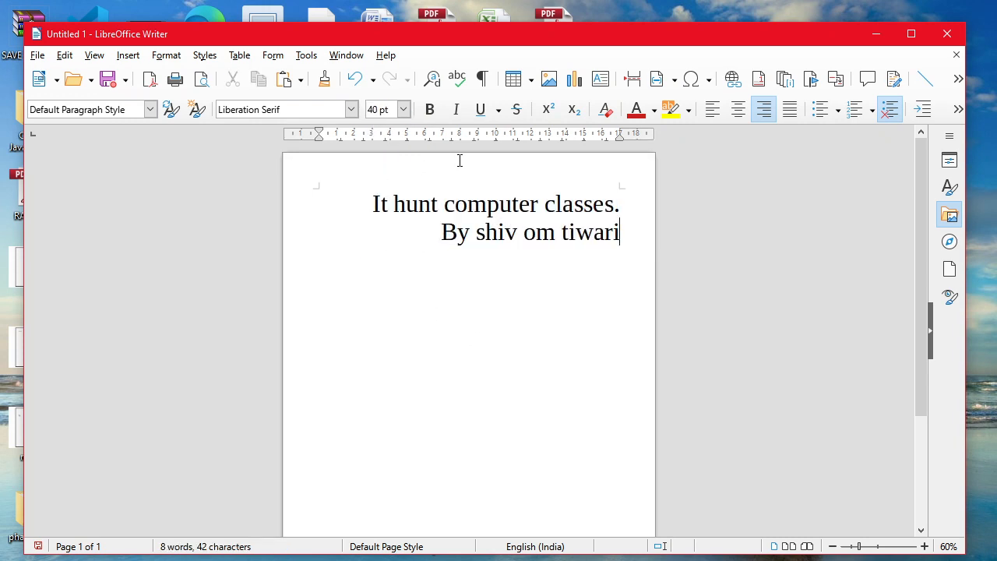
# Select all the text, capitalize every word in it, and apply toggle case to both lines
pyautogui.hotkey('ctrl', 'a')
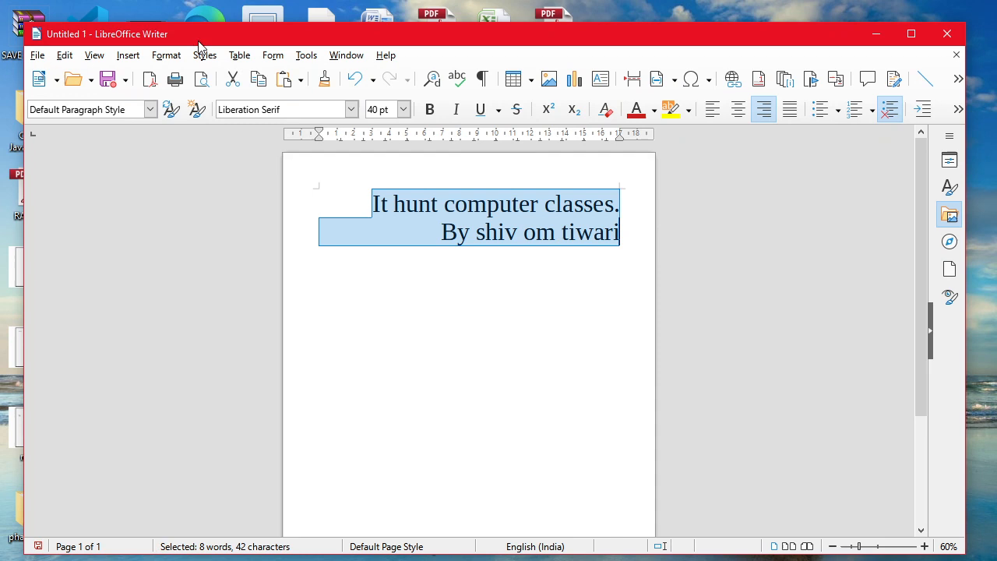
pyautogui.click(164, 57)
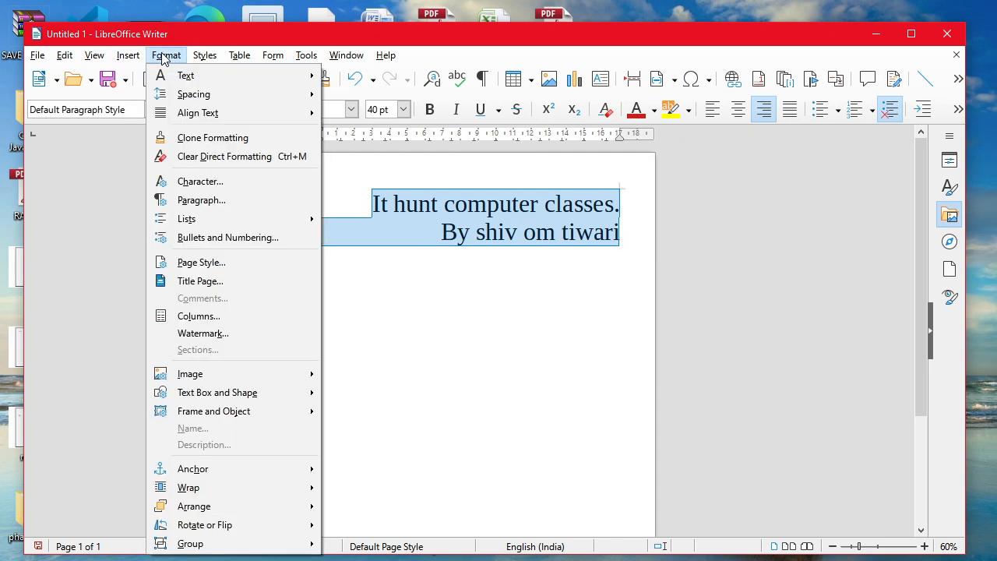
pyautogui.moveTo(187, 75)
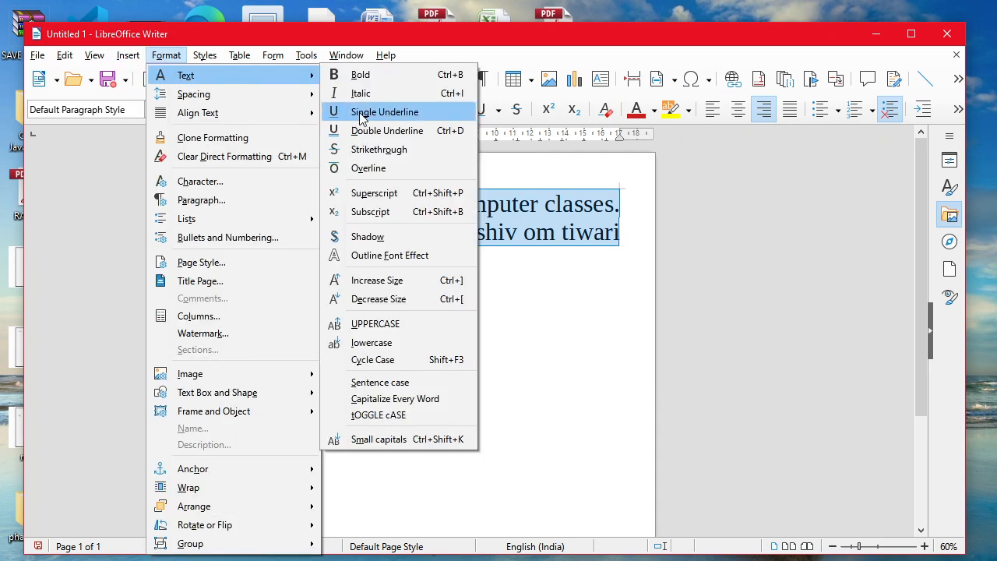
pyautogui.click(411, 400)
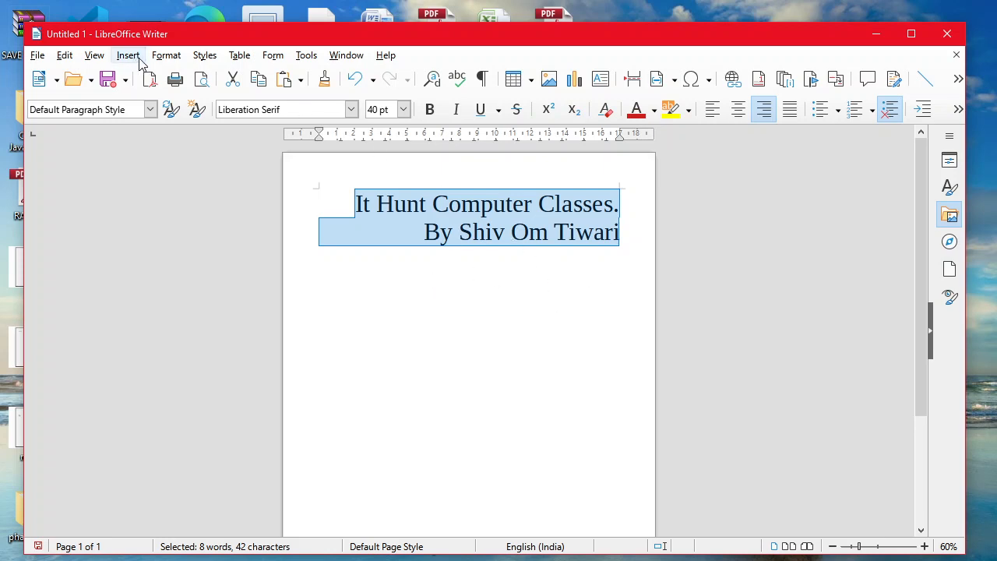
pyautogui.click(165, 55)
pyautogui.moveTo(226, 75)
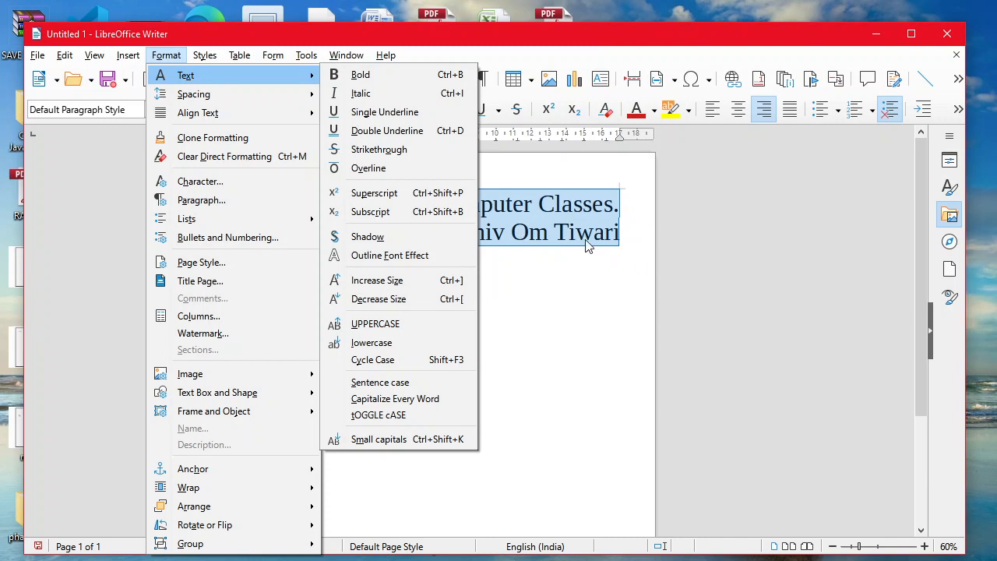
pyautogui.click(402, 415)
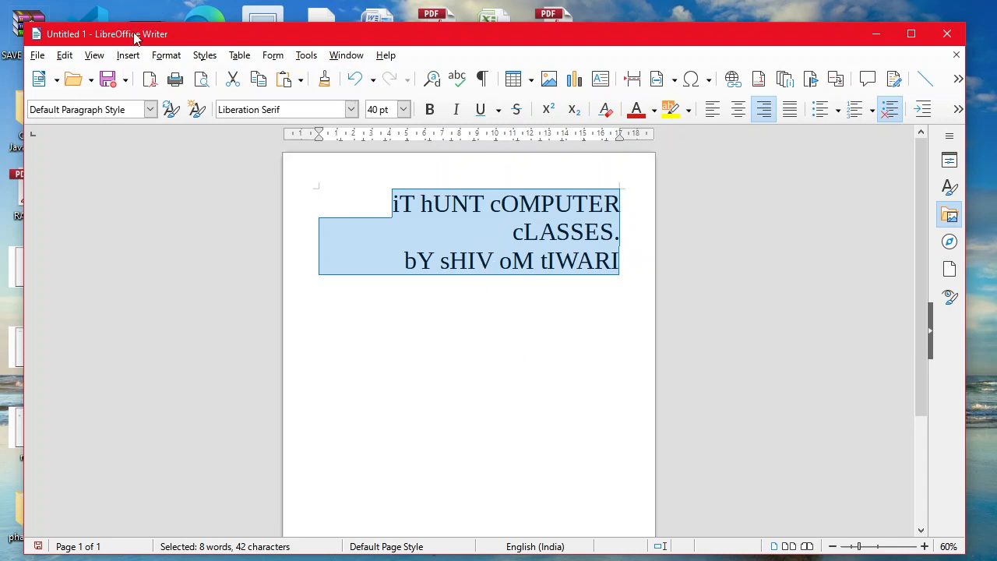
# Try small capitals on the toggle-case text, and convert both lines to uppercase
pyautogui.click(166, 54)
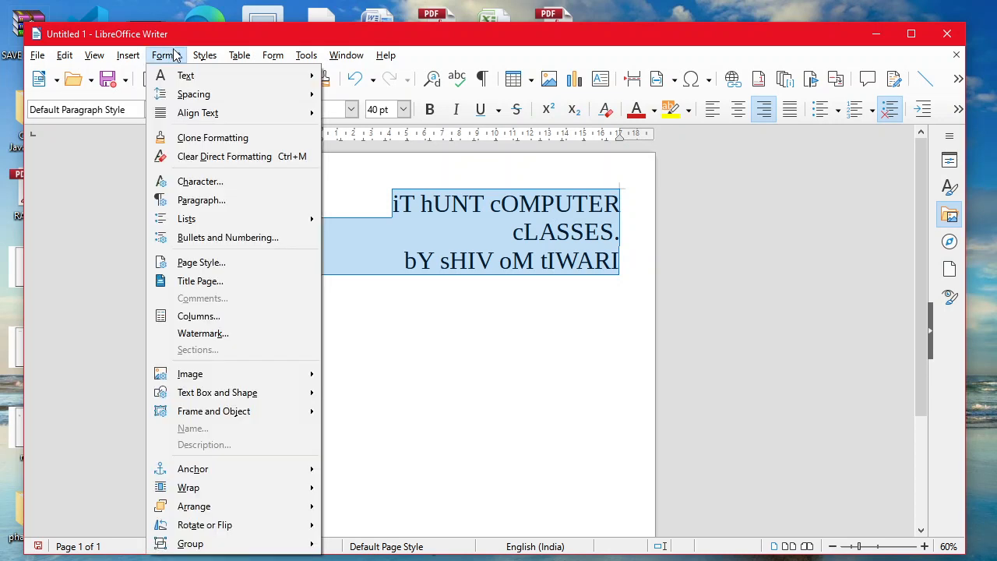
pyautogui.moveTo(187, 75)
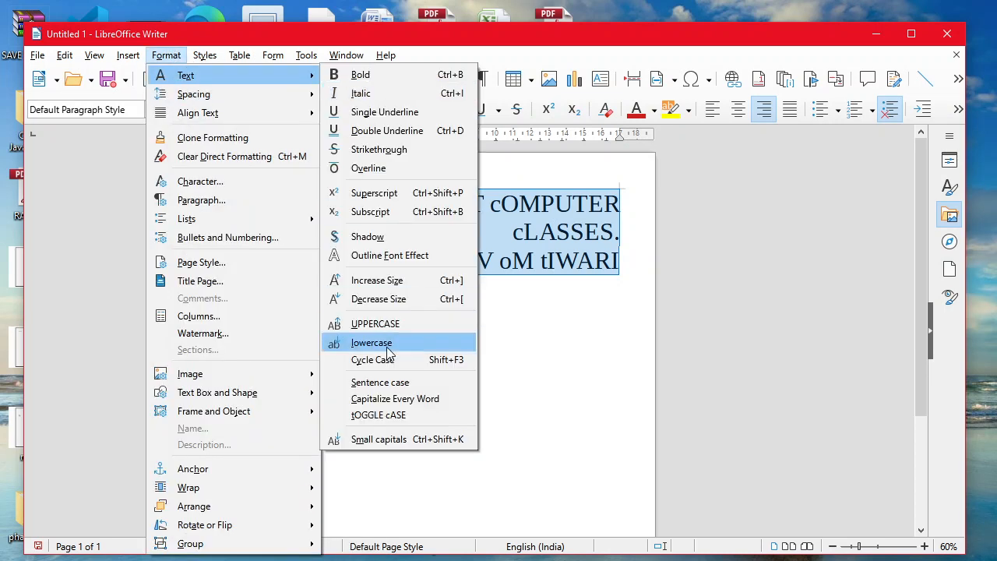
pyautogui.click(442, 441)
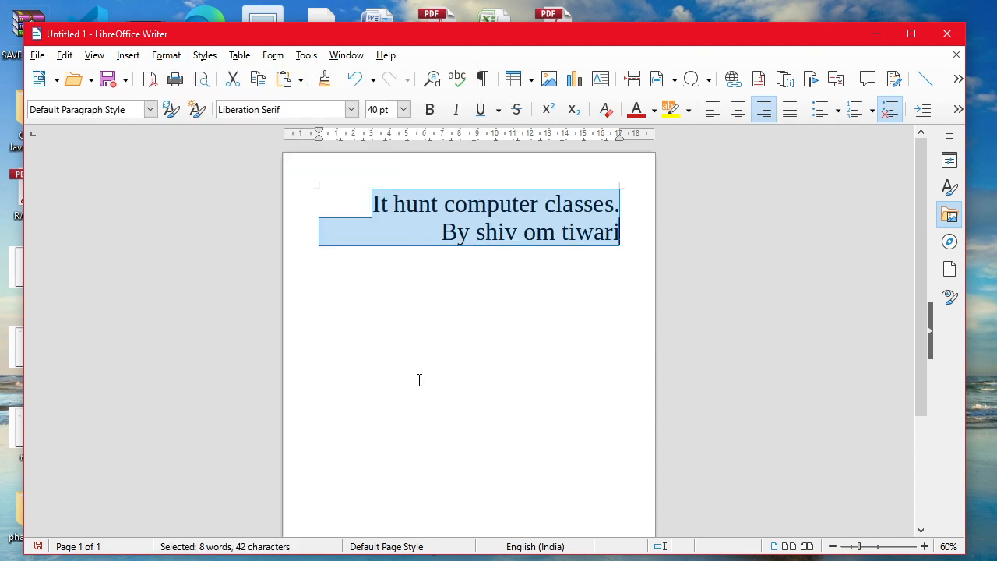
pyautogui.click(179, 61)
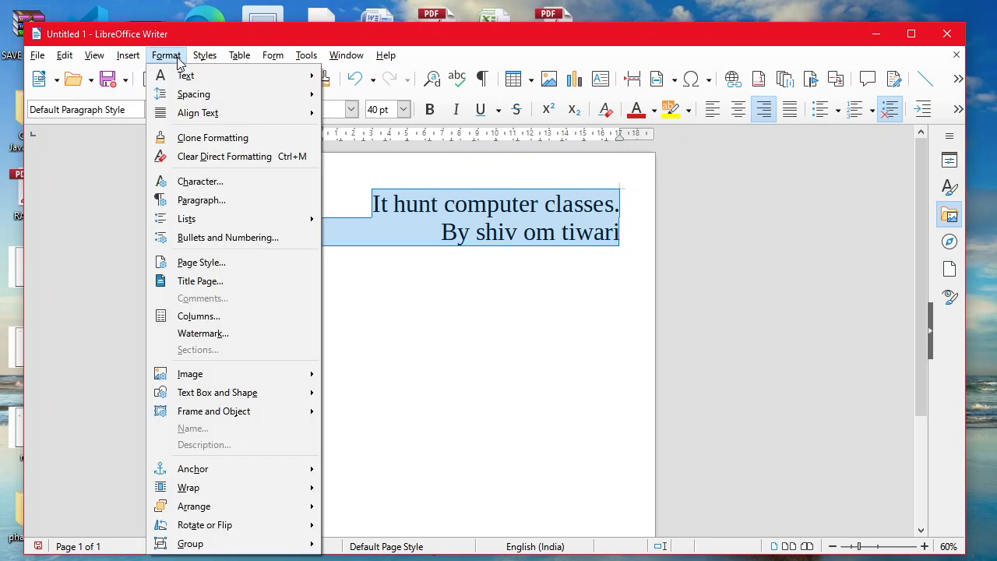
pyautogui.moveTo(185, 75)
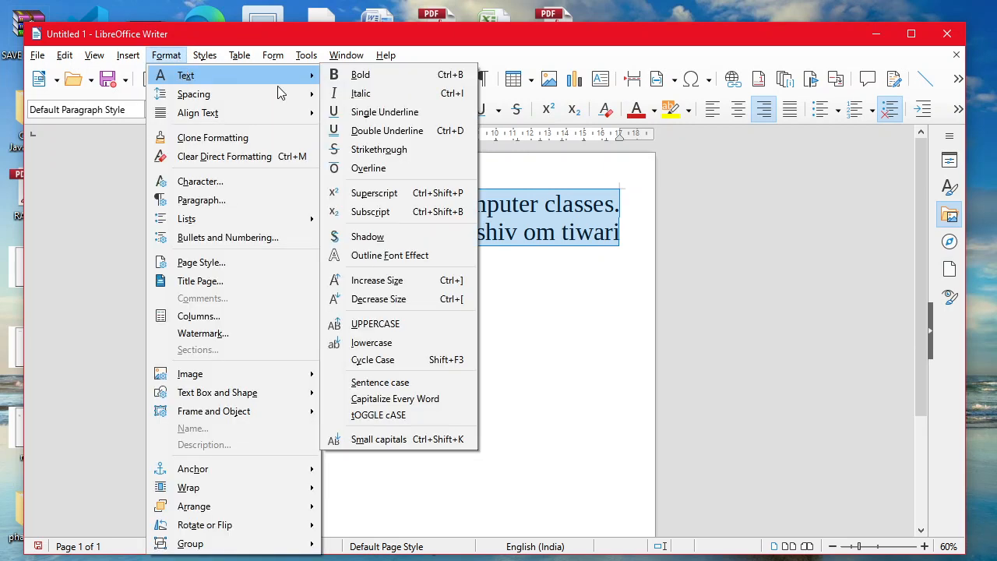
pyautogui.click(409, 325)
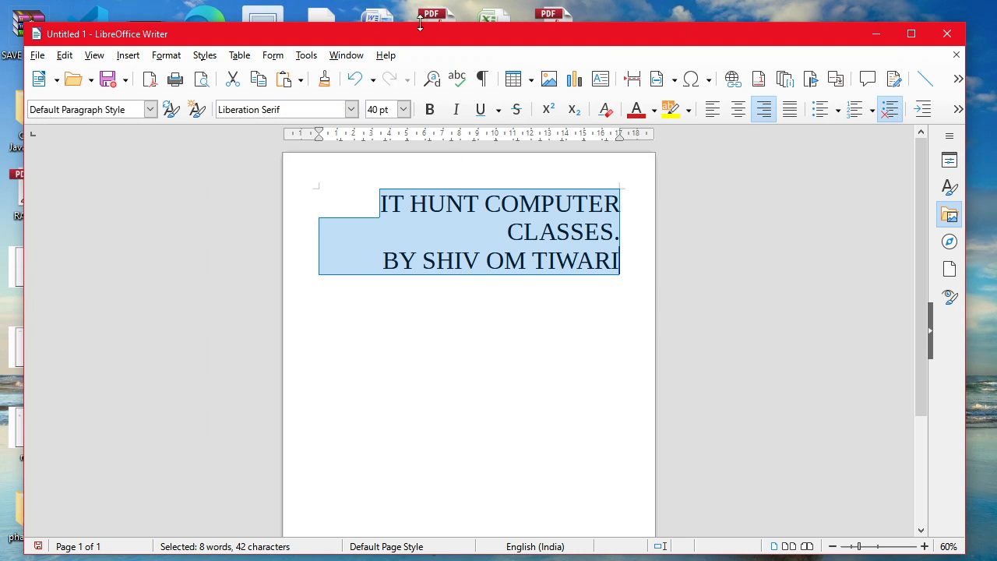
# Switch small capitals on and off repeatedly for the selected uppercase text
pyautogui.click(166, 56)
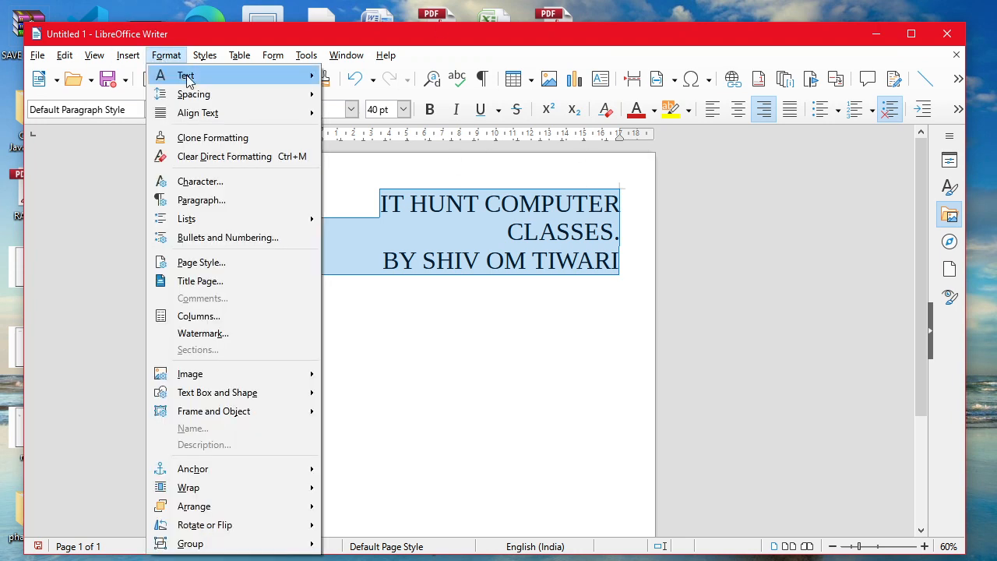
pyautogui.moveTo(185, 77)
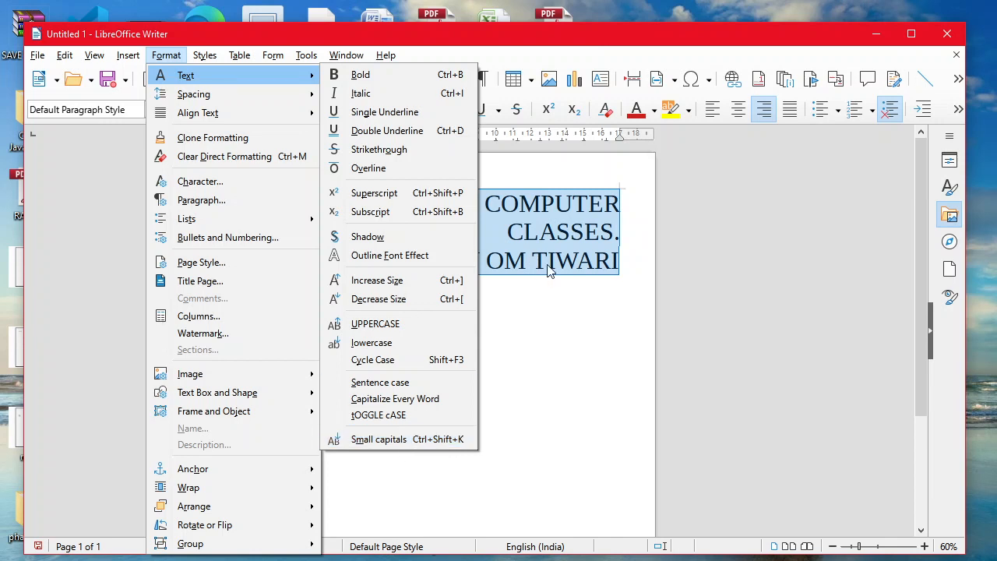
pyautogui.click(378, 440)
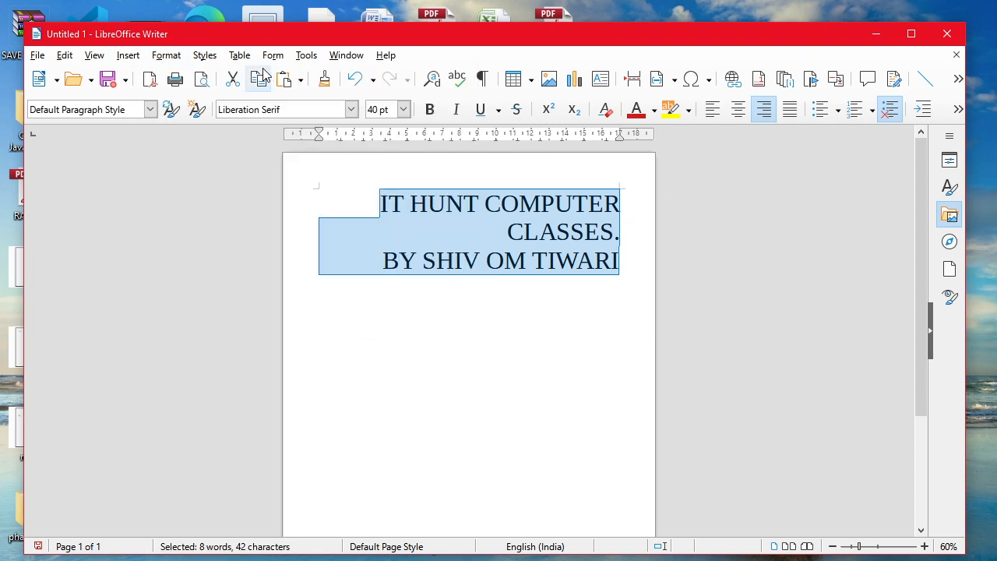
pyautogui.click(166, 55)
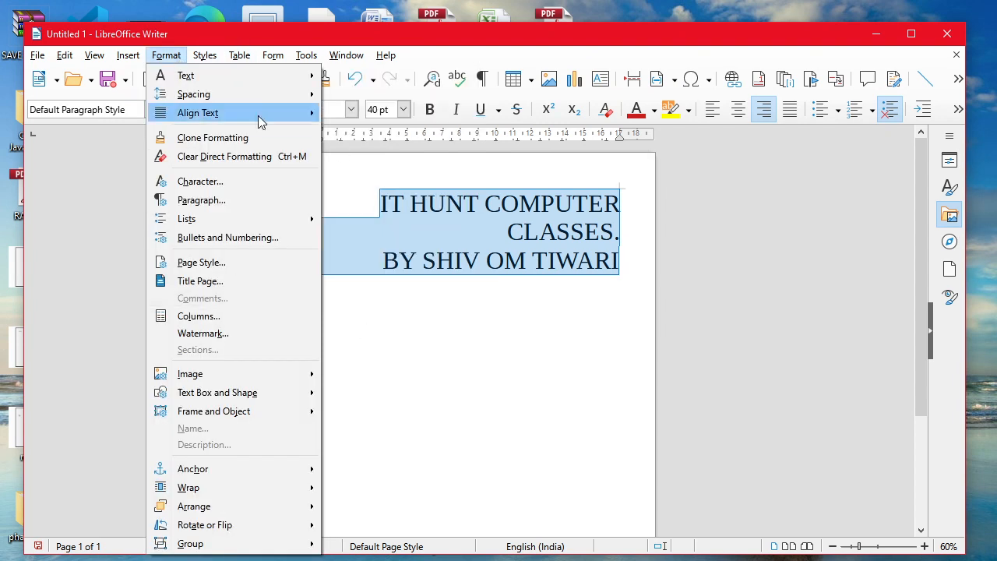
pyautogui.moveTo(261, 111)
pyautogui.moveTo(261, 79)
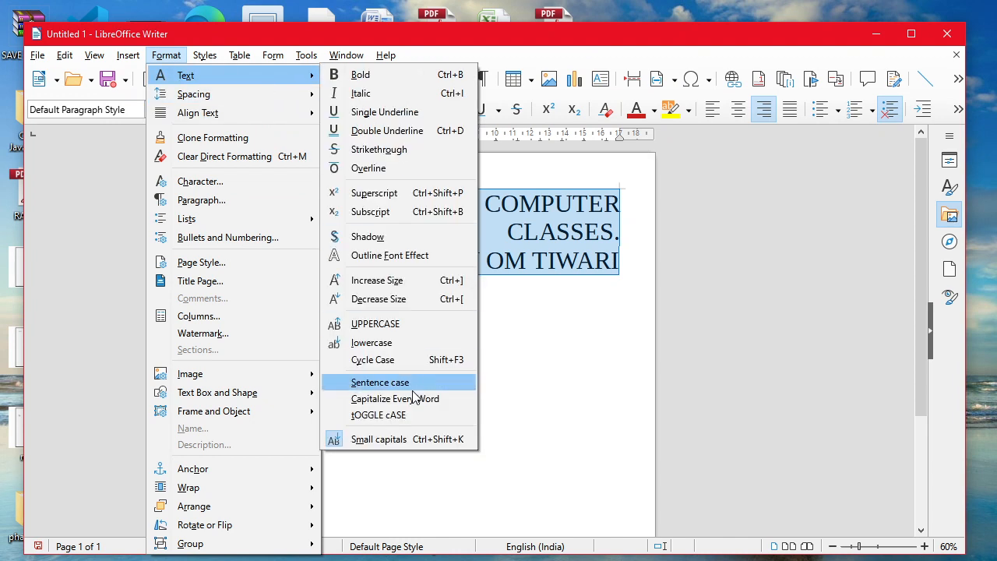
pyautogui.click(401, 439)
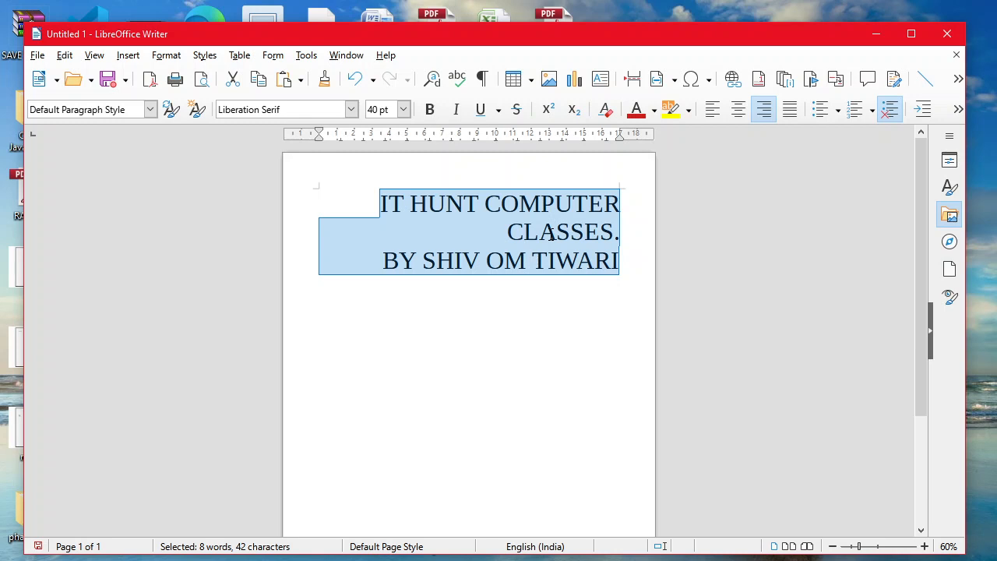
pyautogui.click(168, 58)
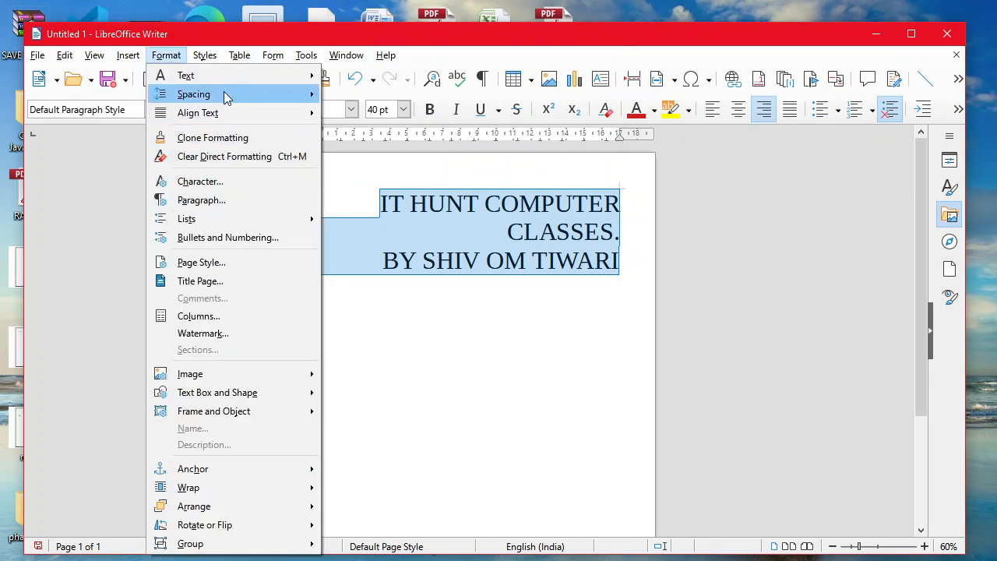
pyautogui.moveTo(227, 74)
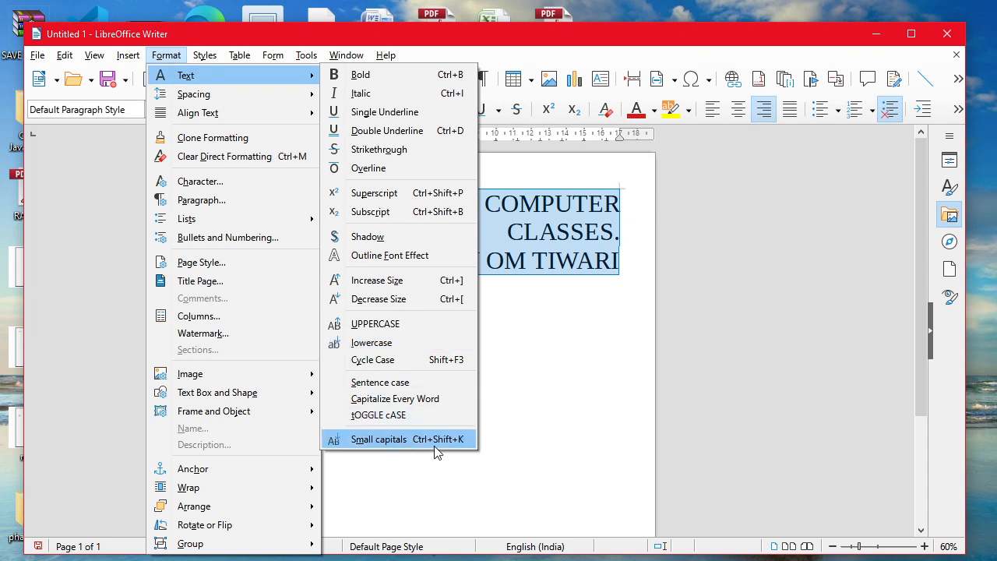
pyautogui.click(458, 443)
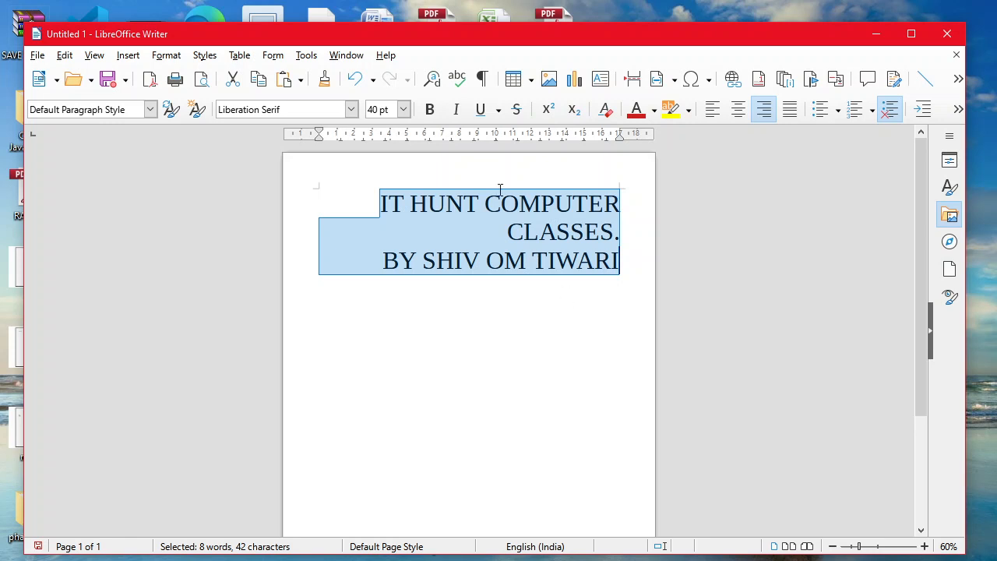
# Convert both lines to lowercase and switch small capitals on and off on them, leaving the effect on
pyautogui.click(174, 56)
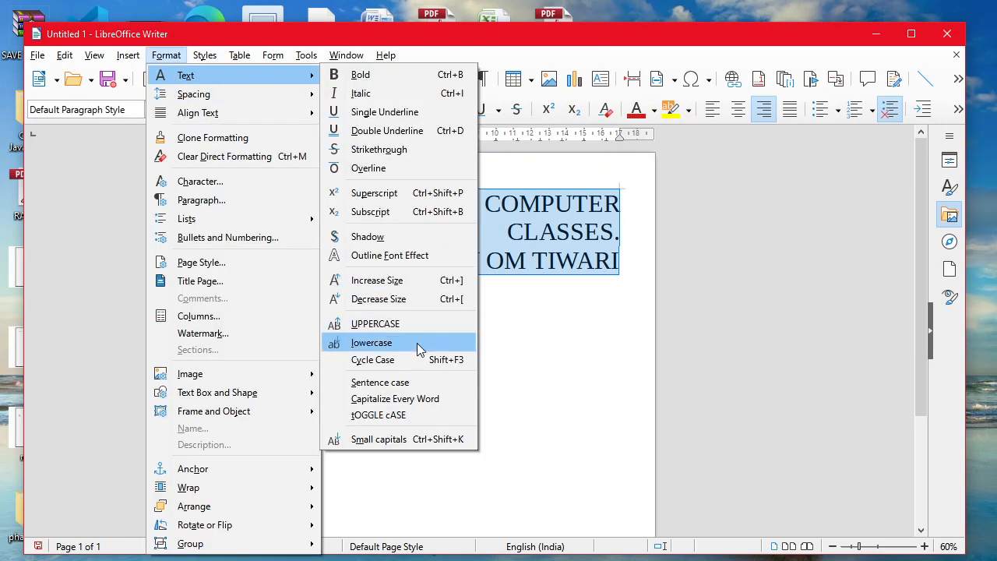
pyautogui.click(408, 343)
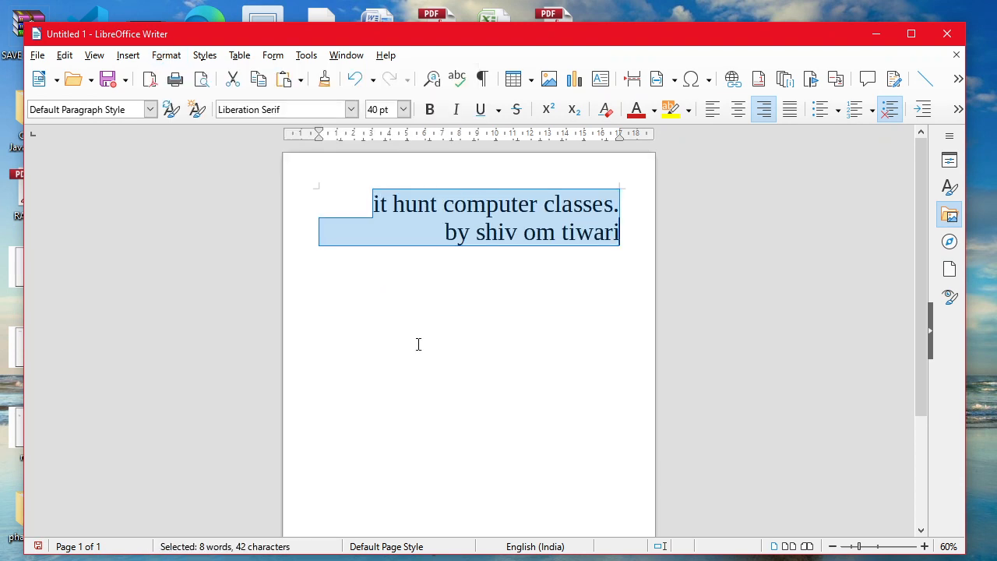
pyautogui.hotkey('ctrl', 'z')
pyautogui.hotkey('ctrl', 'y')
pyautogui.hotkey('ctrl', 'z')
pyautogui.hotkey('ctrl', 'y')
pyautogui.hotkey('ctrl', 'z')
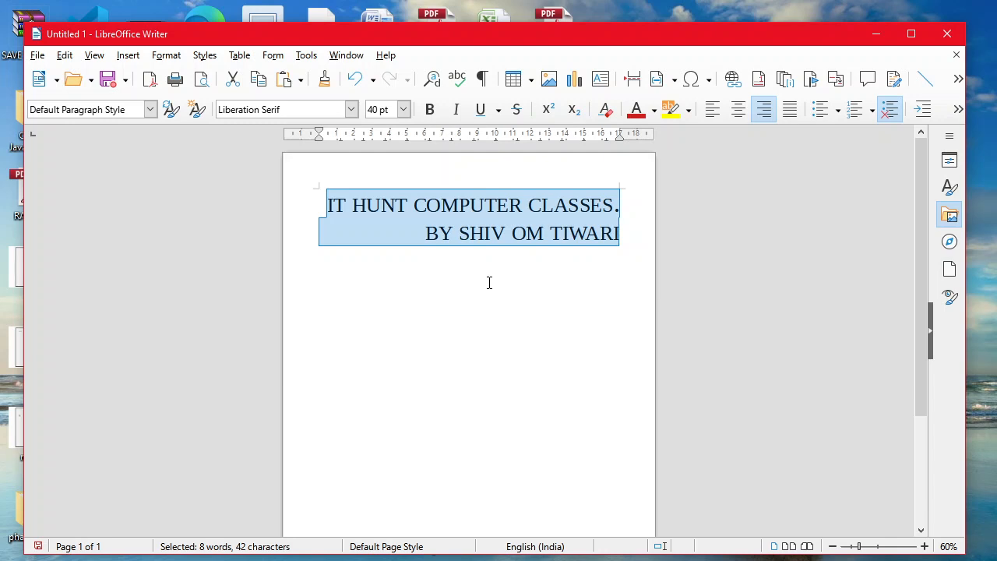
# Switch small capitals off, on and off again for both selected lines
pyautogui.hotkey('shift', 'F3')
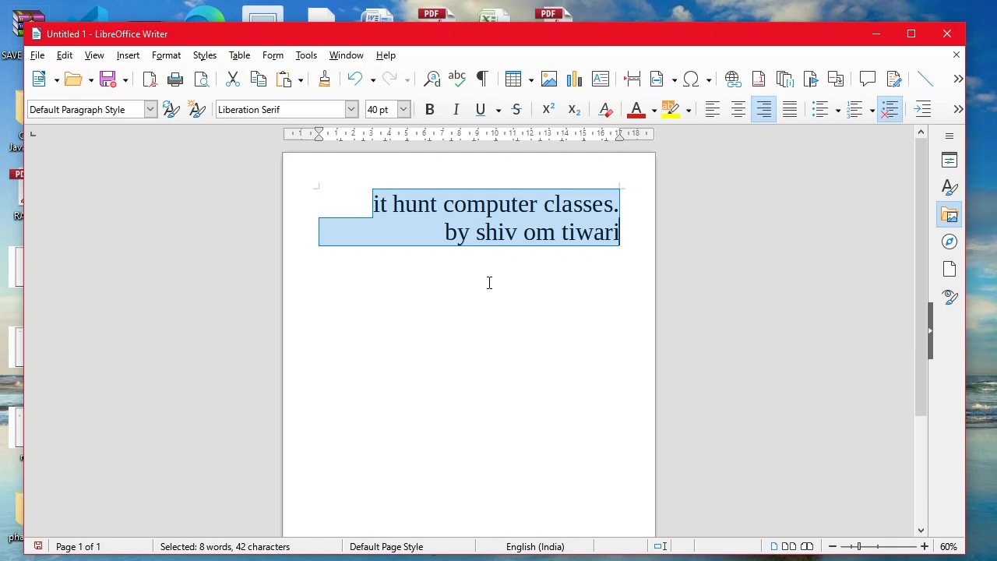
pyautogui.hotkey('shift', 'F3')
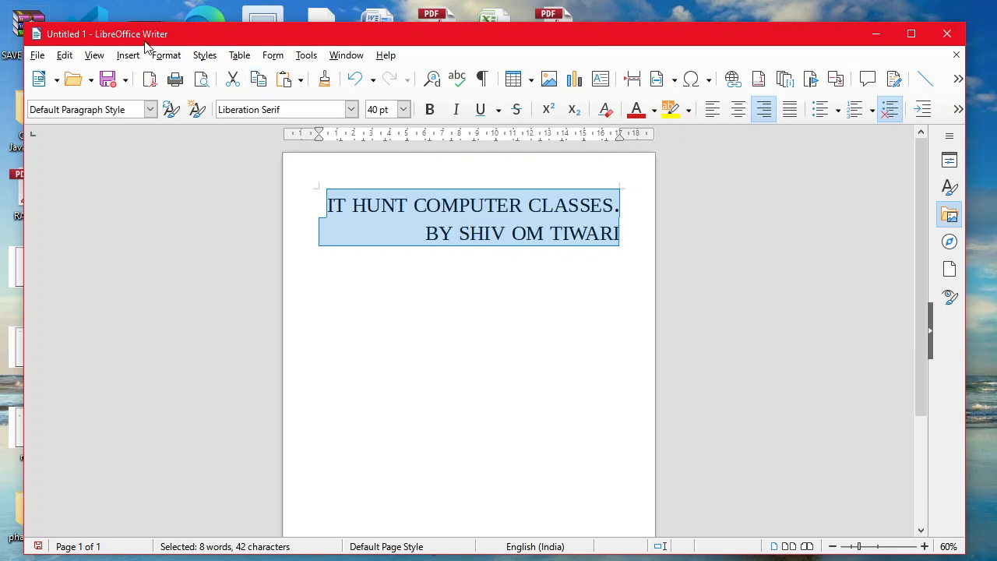
pyautogui.click(163, 58)
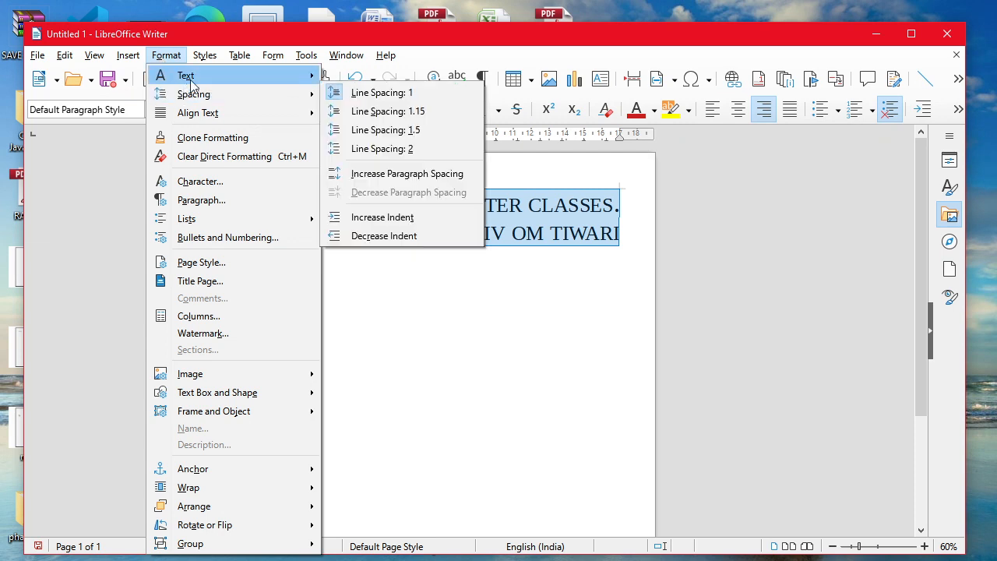
pyautogui.moveTo(219, 78)
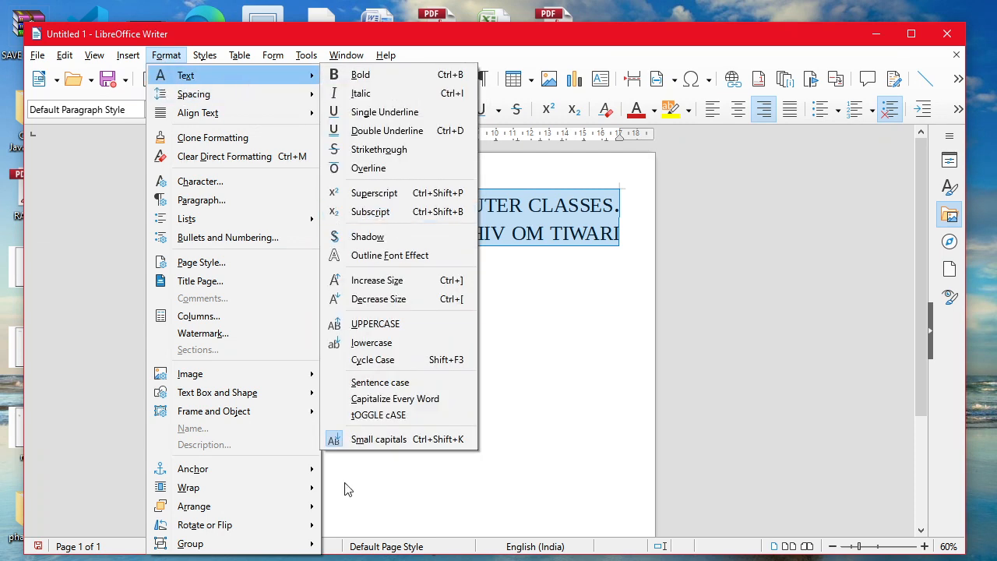
pyautogui.click(374, 437)
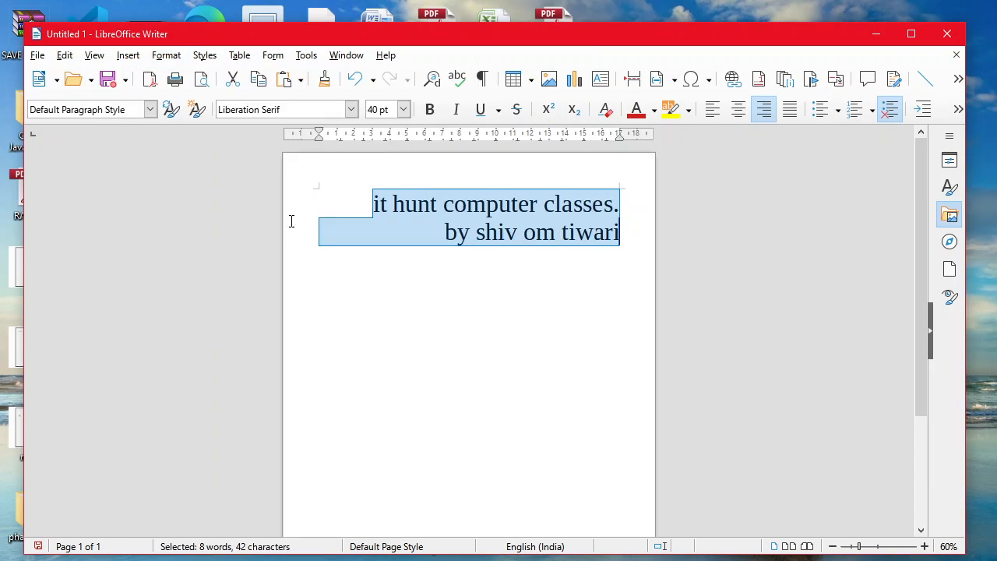
# Set the line spacing of both lines to 2, and reduce it to 1.15
pyautogui.click(162, 59)
pyautogui.moveTo(178, 78)
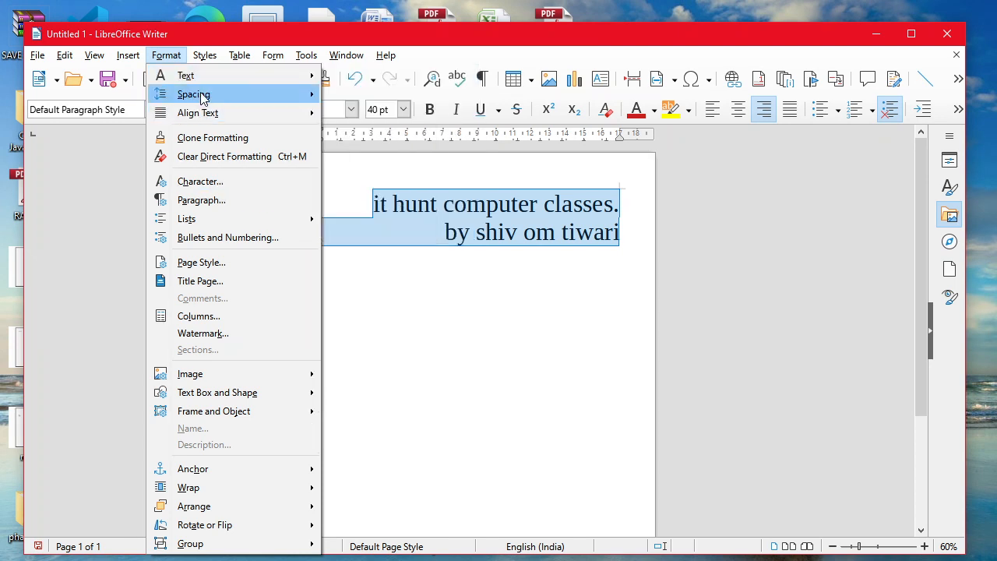
pyautogui.moveTo(203, 97)
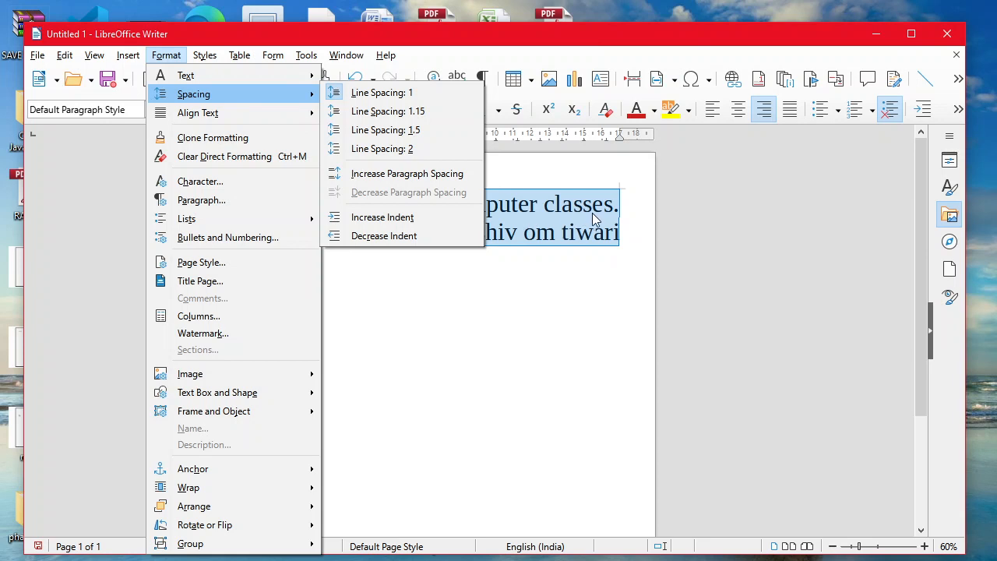
pyautogui.click(419, 149)
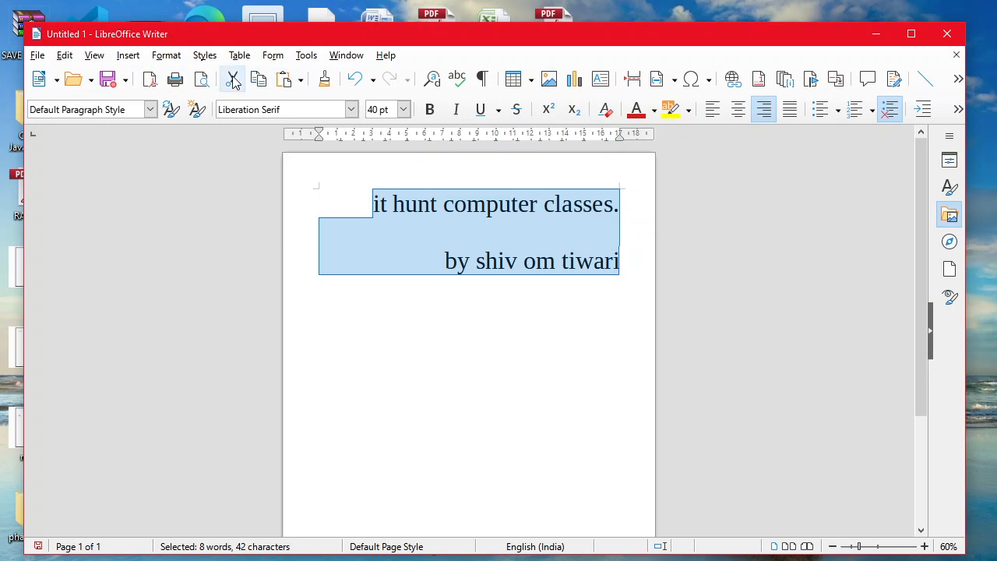
pyautogui.click(166, 55)
pyautogui.moveTo(234, 75)
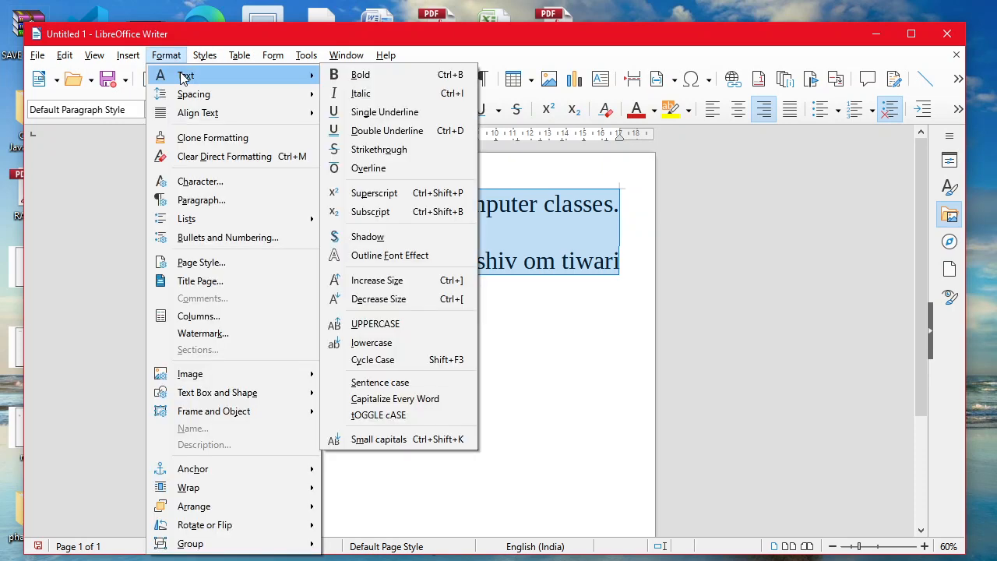
pyautogui.moveTo(277, 99)
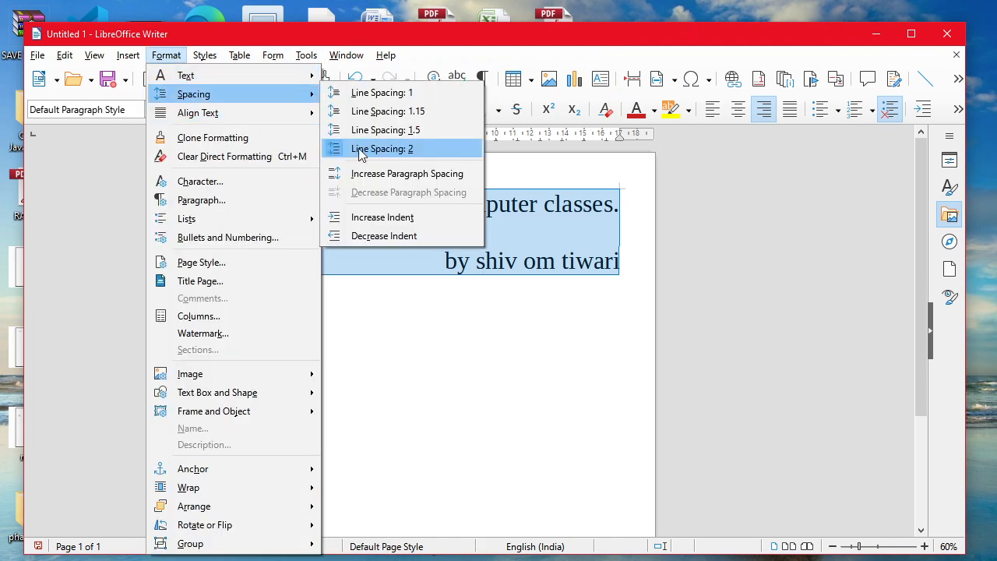
pyautogui.click(382, 111)
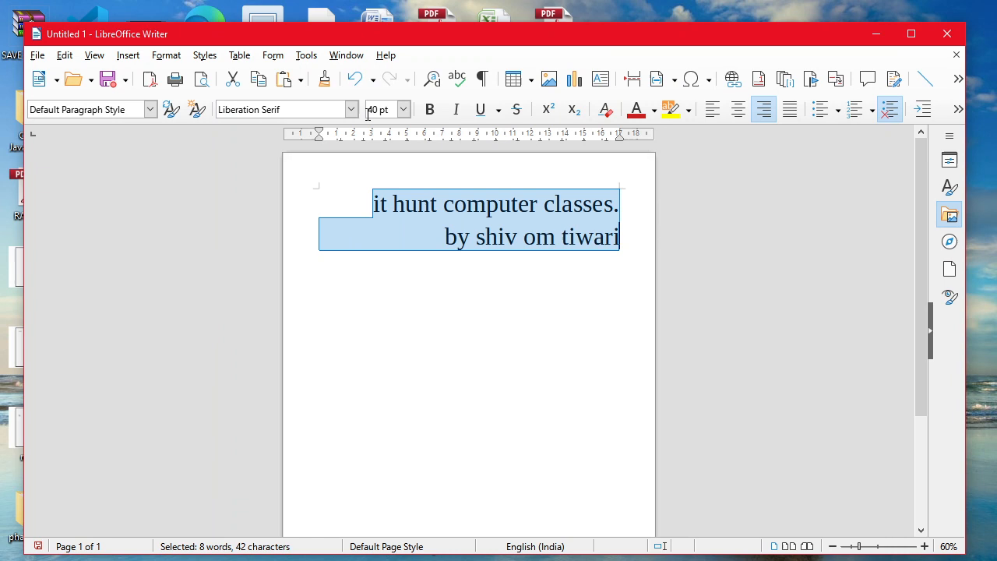
# Align both selected lines to the left margin
pyautogui.click(166, 56)
pyautogui.moveTo(209, 120)
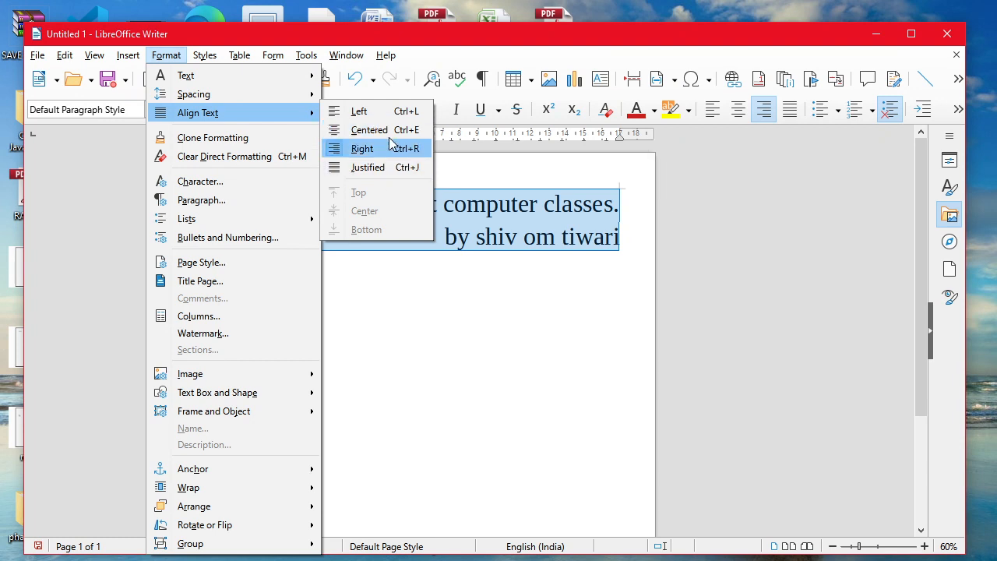
pyautogui.click(392, 112)
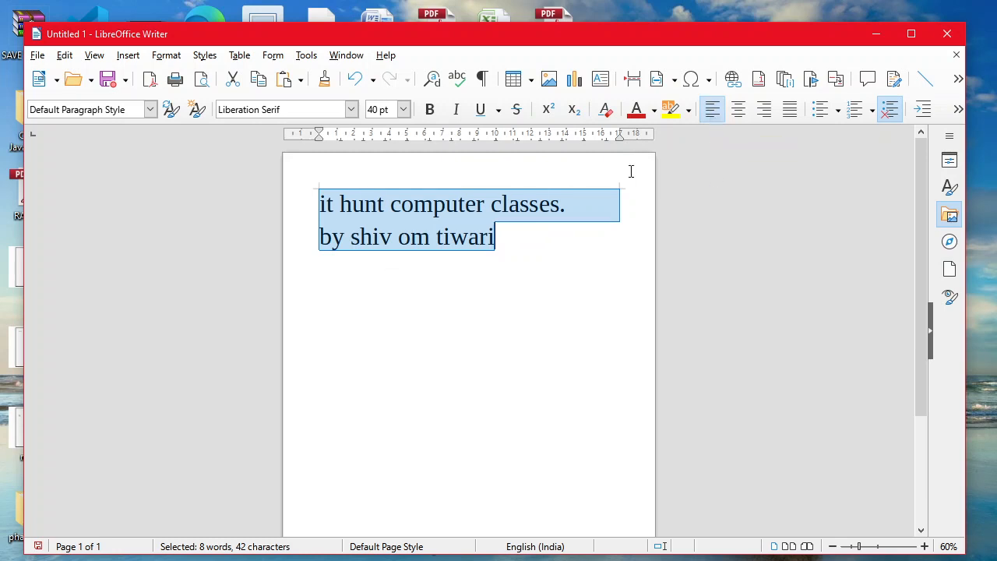
pyautogui.click(163, 56)
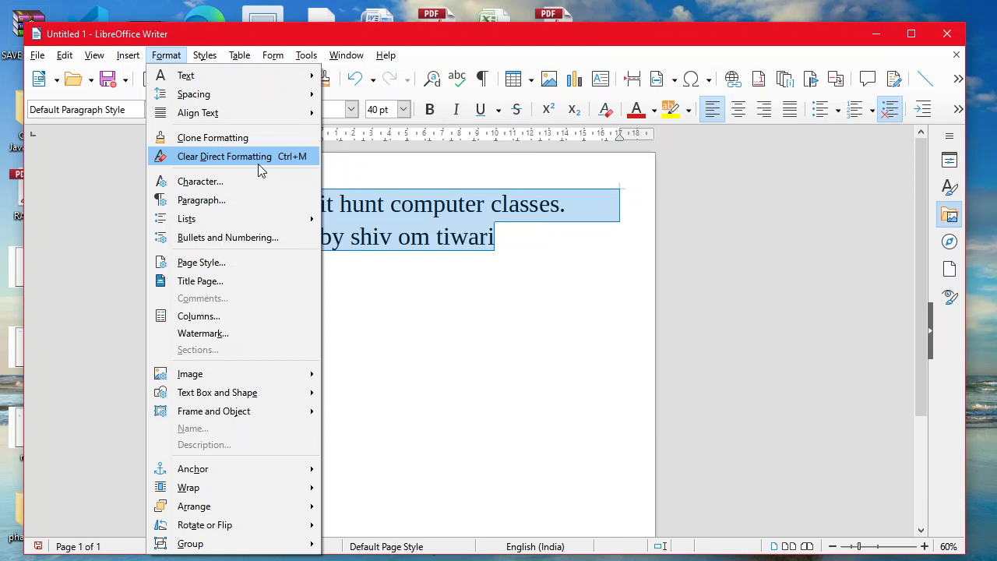
pyautogui.click(381, 305)
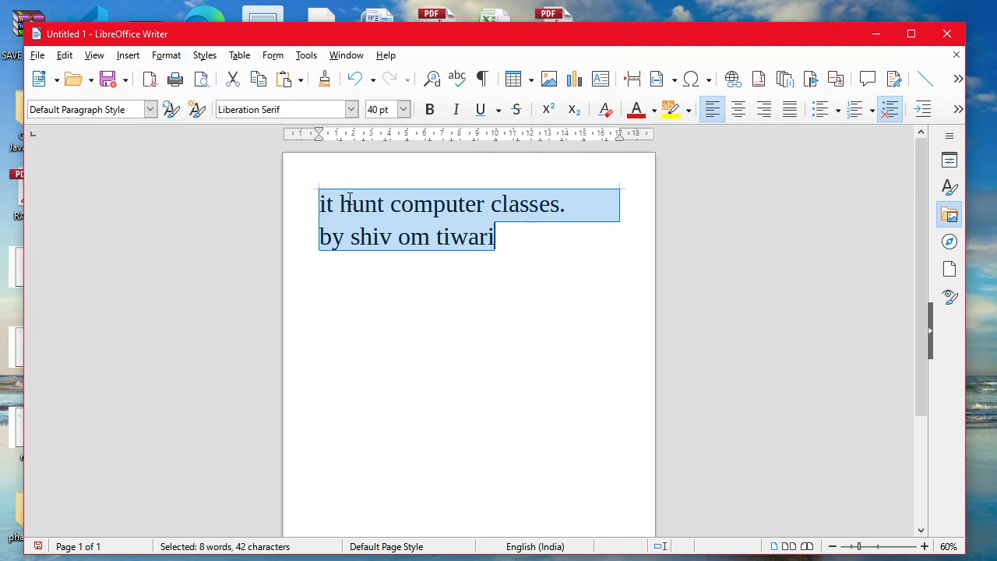
# Format both lines as bold, italic, underlined 54 pt text in Dark Red 2
pyautogui.click(426, 113)
pyautogui.click(454, 117)
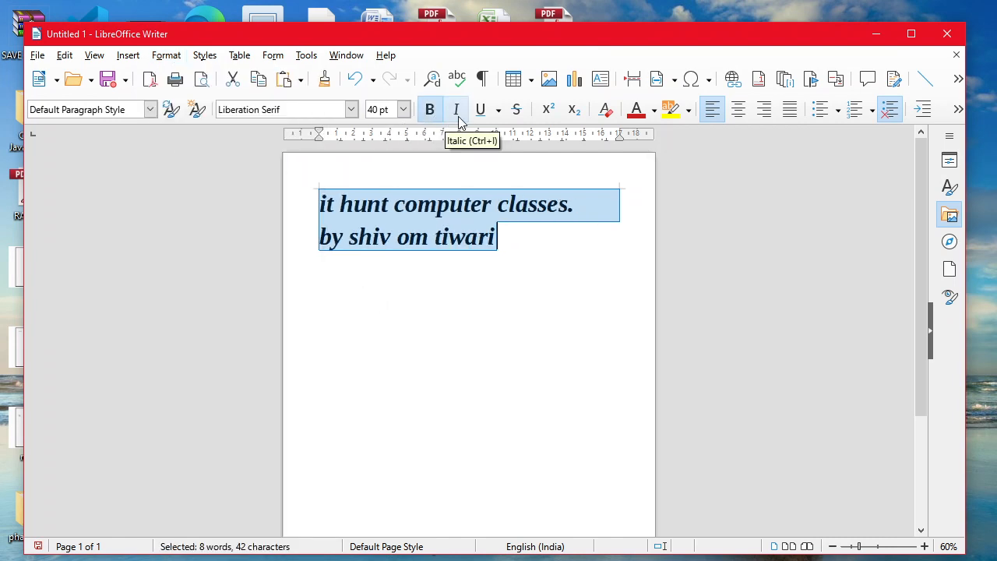
pyautogui.click(477, 118)
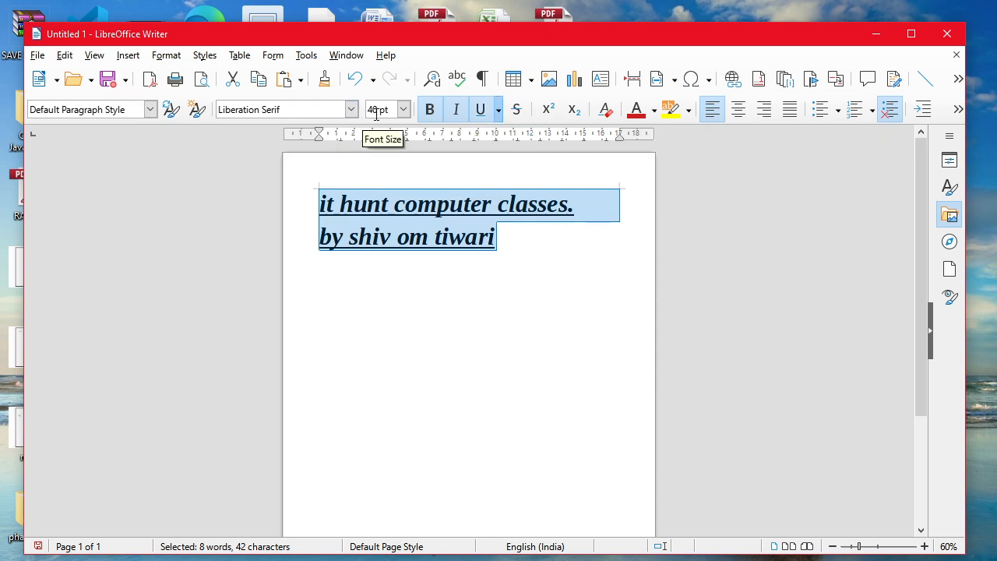
pyautogui.click(403, 110)
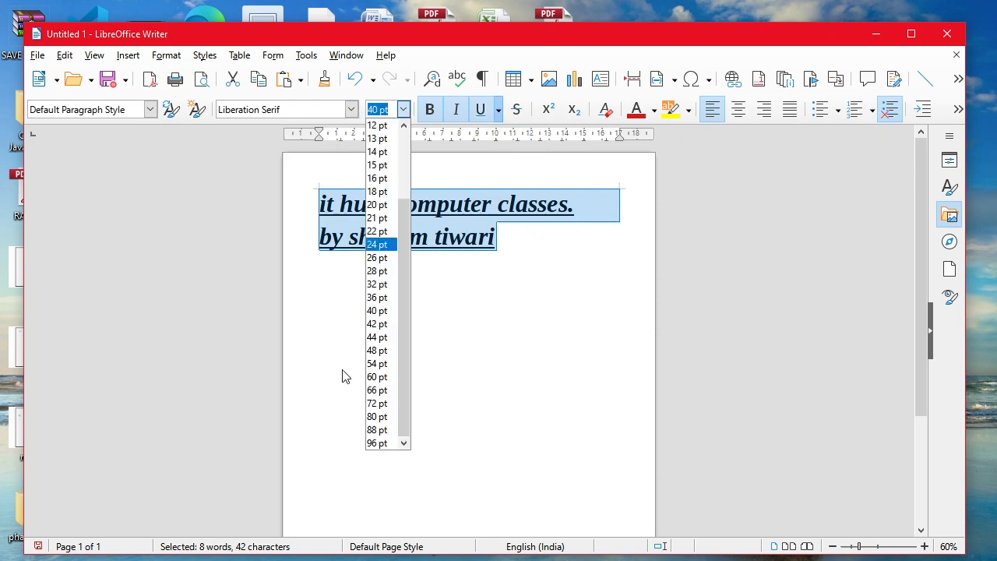
pyautogui.click(371, 363)
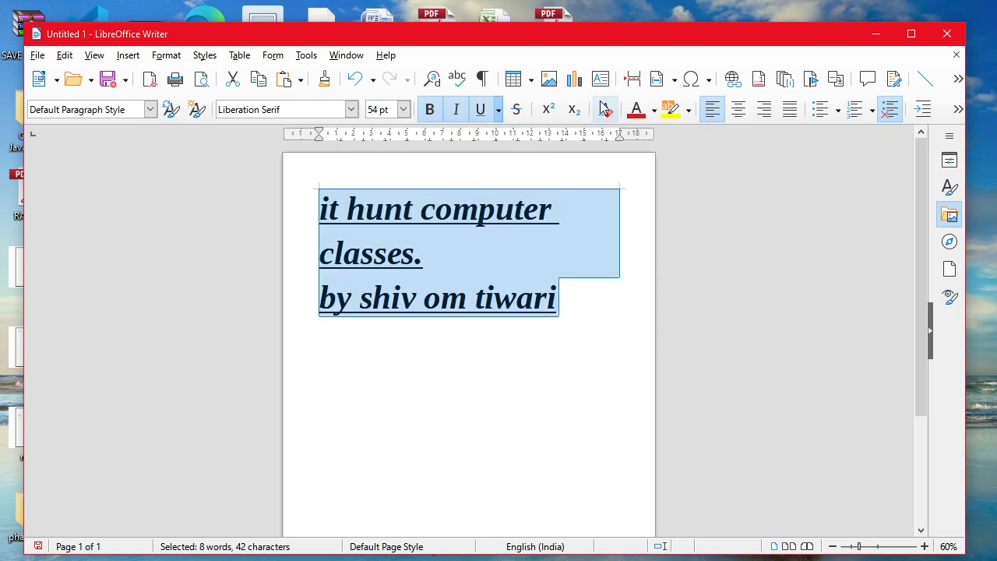
pyautogui.click(632, 114)
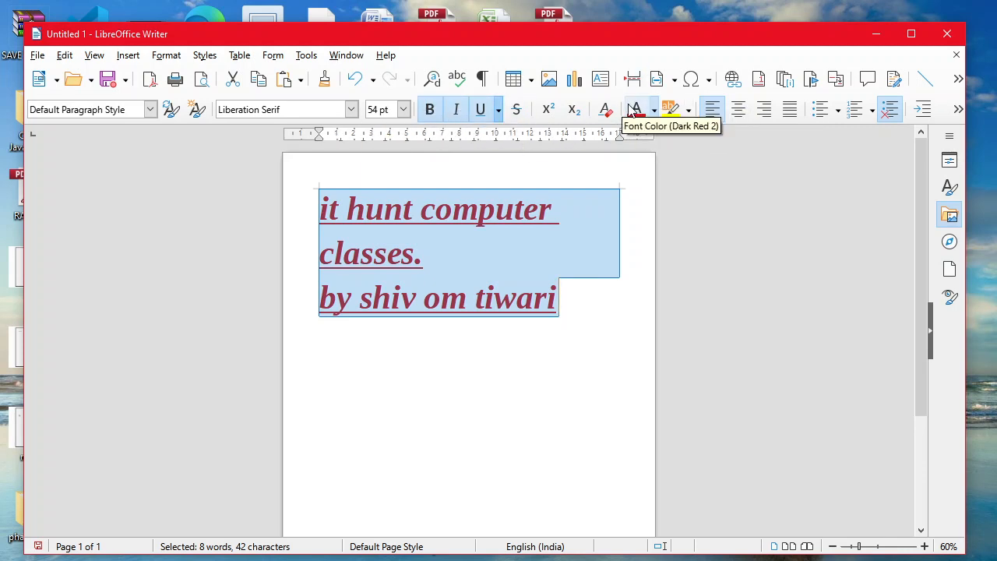
# Clear all direct formatting from both lines and deselect the text
pyautogui.click(165, 55)
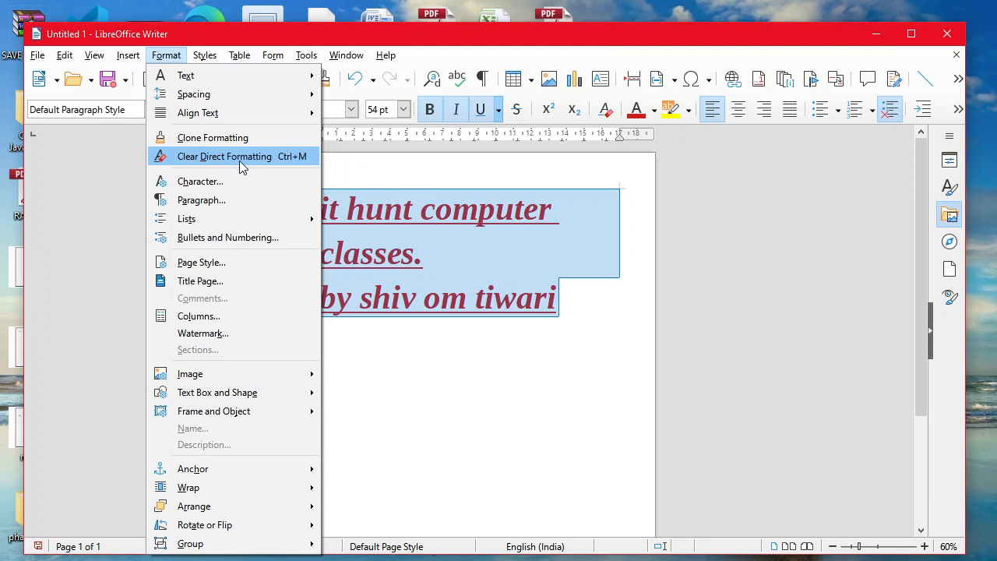
pyautogui.click(301, 159)
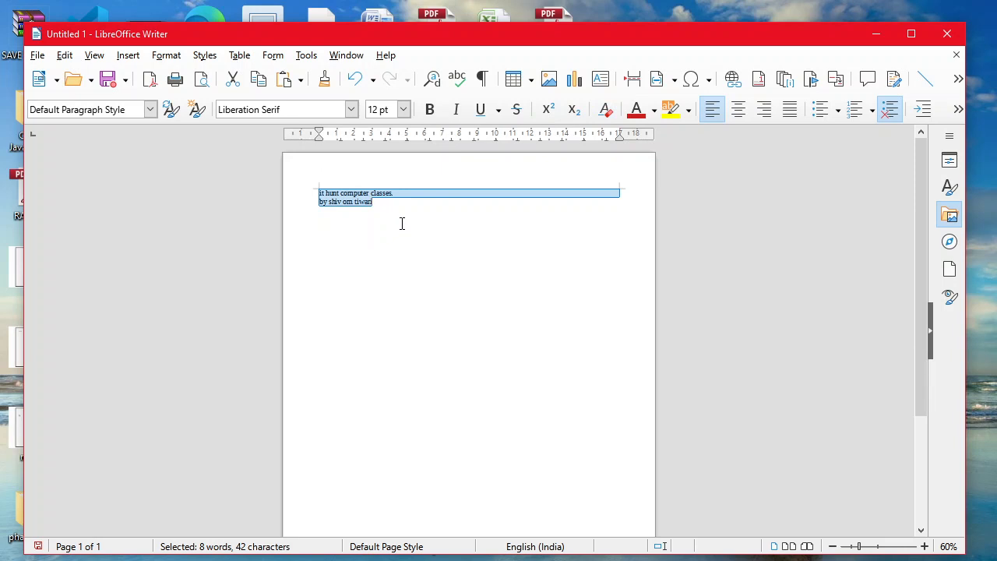
pyautogui.click(402, 224)
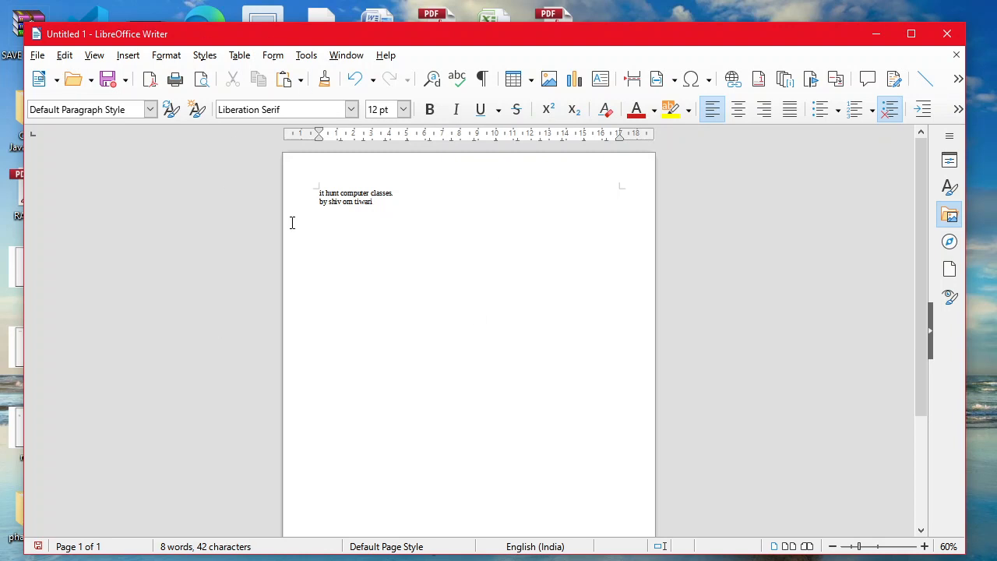
# Select all the text and increase its size step by step to 38 pt
pyautogui.hotkey('ctrl', 'a')
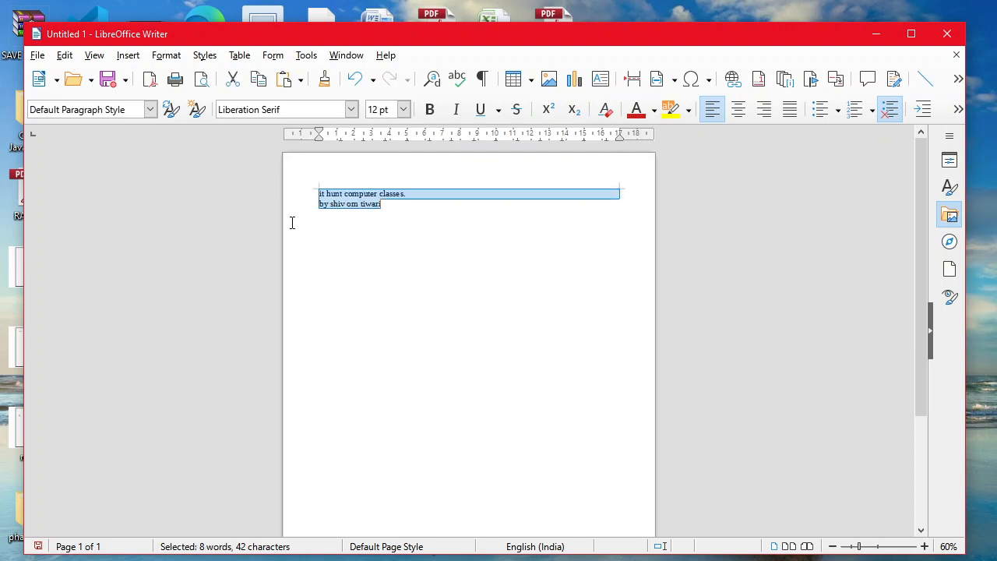
pyautogui.hotkey('ctrl', ']')
pyautogui.hotkey('ctrl', ']')
pyautogui.hotkey('ctrl', ']')
pyautogui.hotkey('ctrl', ']')
pyautogui.hotkey('ctrl', ']')
pyautogui.hotkey('ctrl', ']')
pyautogui.hotkey('ctrl', ']')
pyautogui.hotkey('ctrl', ']')
pyautogui.hotkey('ctrl', ']')
pyautogui.hotkey('ctrl', ']')
pyautogui.hotkey('ctrl', ']')
pyautogui.hotkey('ctrl', ']')
pyautogui.hotkey('ctrl', ']')
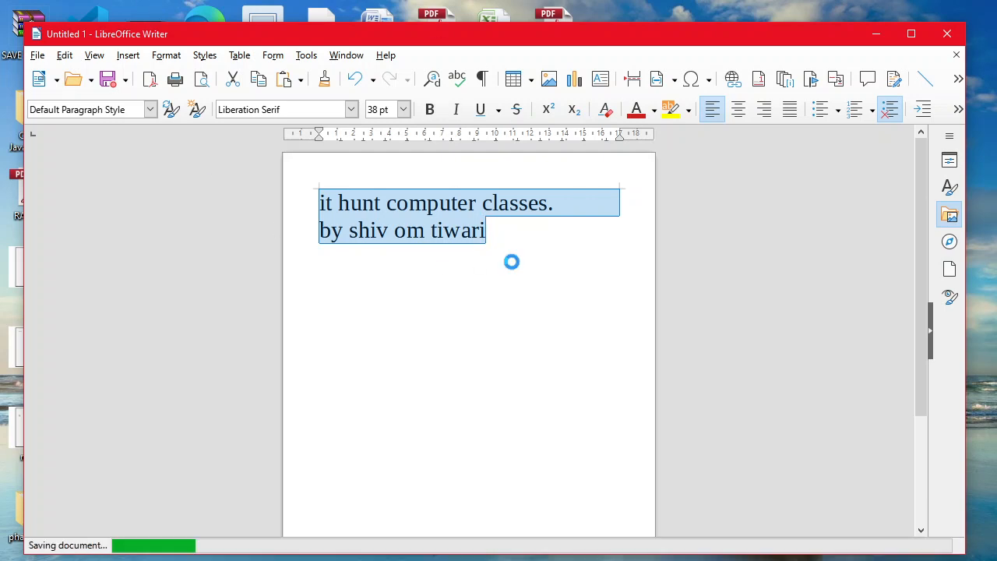
# Close the document without saving it and start LibreOffice Writer again with a blank document
pyautogui.click(947, 34)
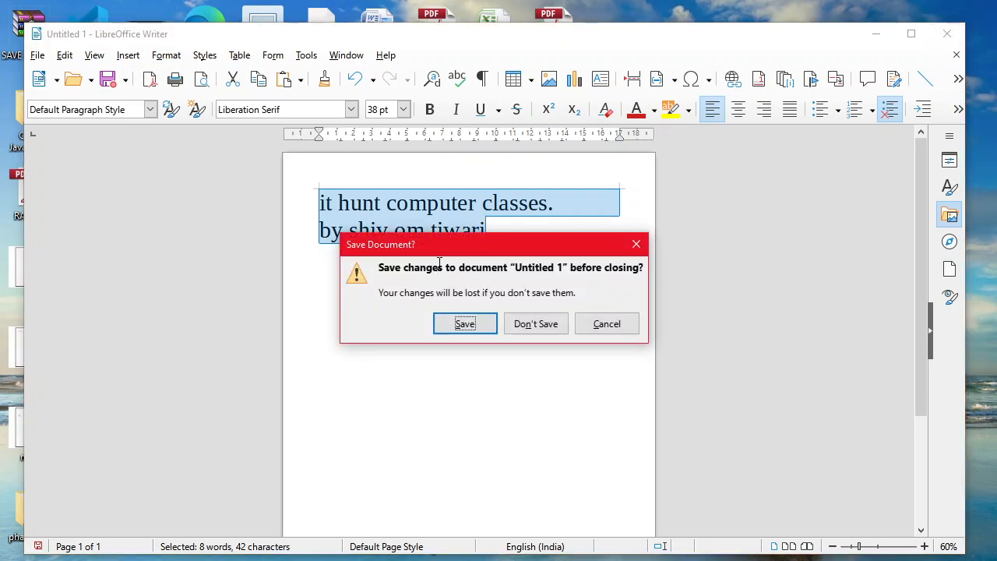
pyautogui.click(514, 327)
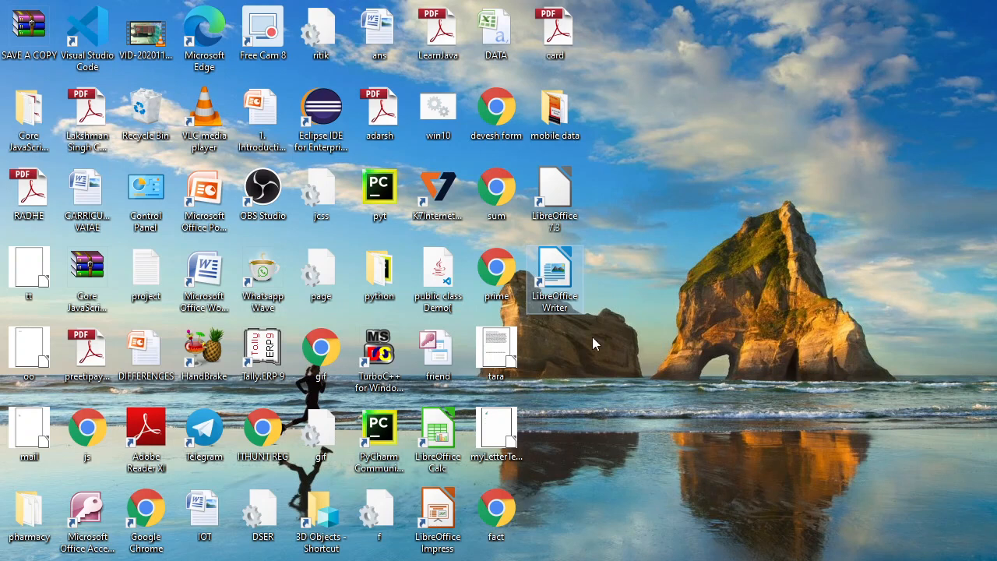
pyautogui.doubleClick(558, 274)
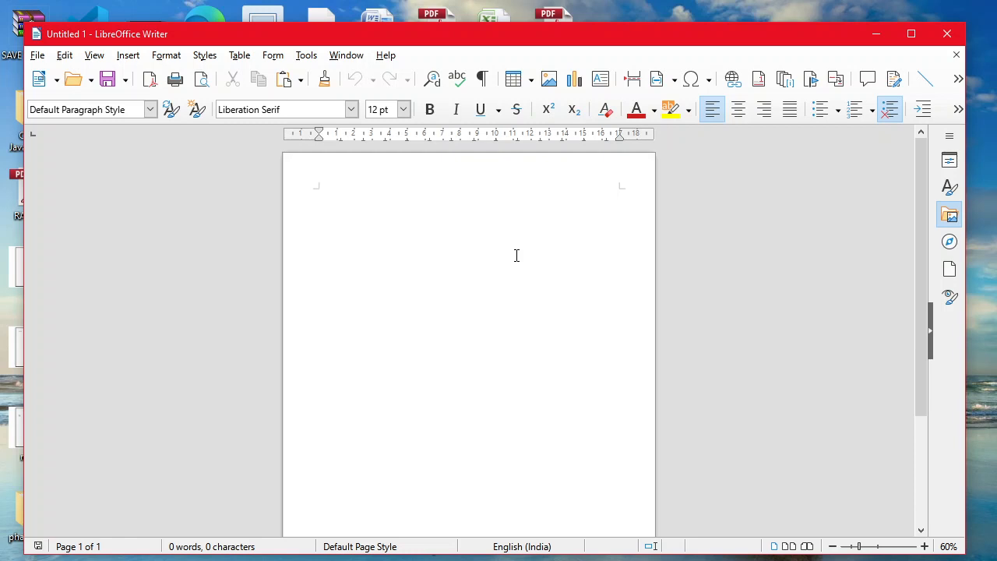
# Enter the line "IT HUNT COMPUTER CLASSES" in the blank document
pyautogui.write('म')
pyautogui.write(' HUNT C')
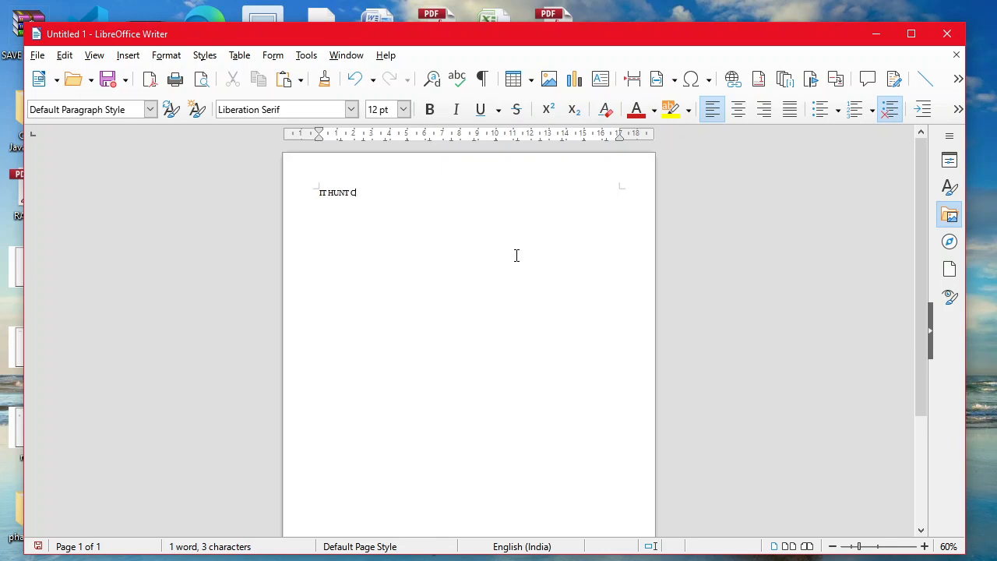
pyautogui.write('OMPUTER CLASSES')
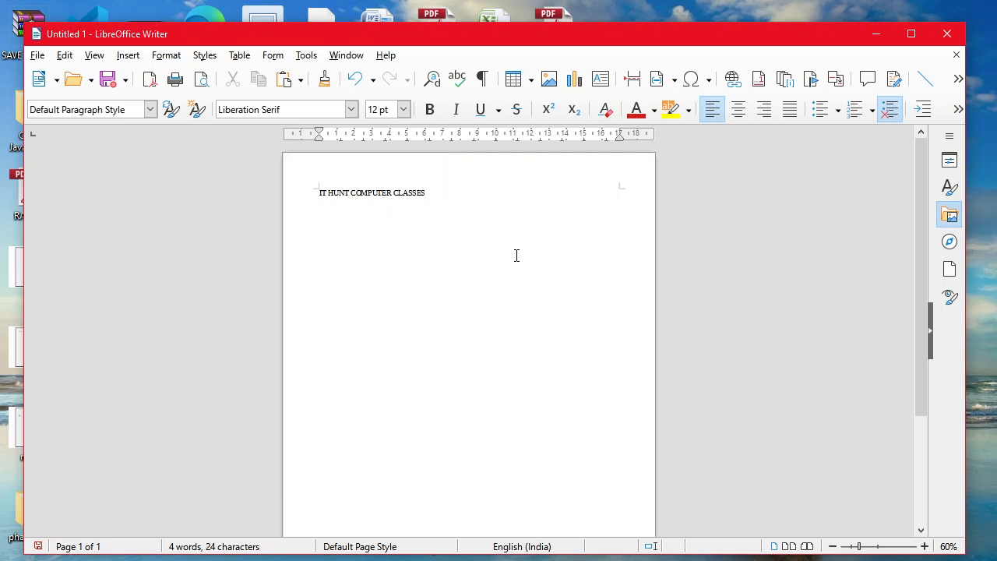
# Select the whole "IT HUNT COMPUTER CLASSES" line and apply a single underline to it
pyautogui.hotkey('ctrl', 'shift', 'Left')
pyautogui.hotkey('ctrl', 'shift', 'Left')
pyautogui.hotkey('ctrl', 'shift', 'Left')
pyautogui.hotkey('ctrl', 'shift', 'Left')
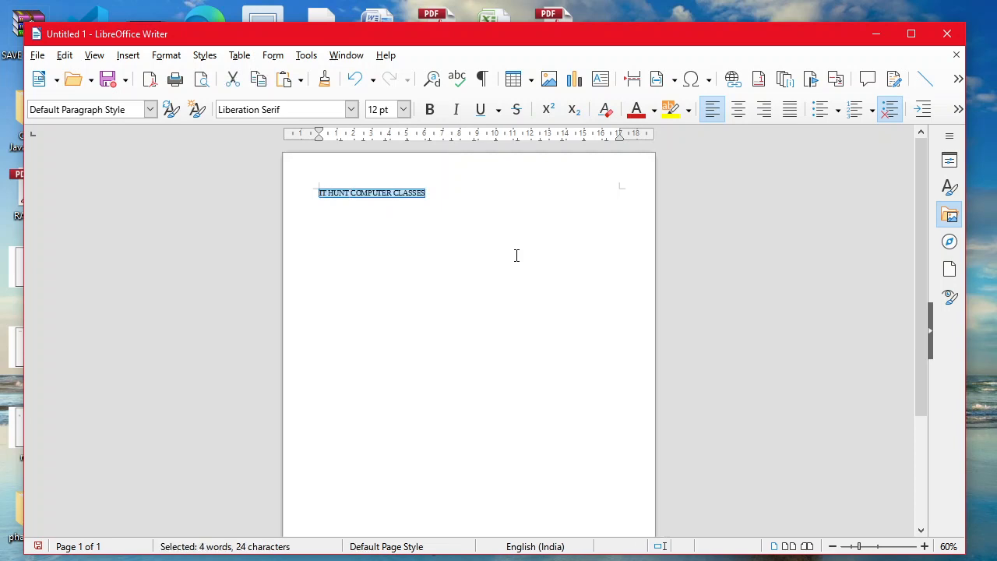
pyautogui.click(166, 55)
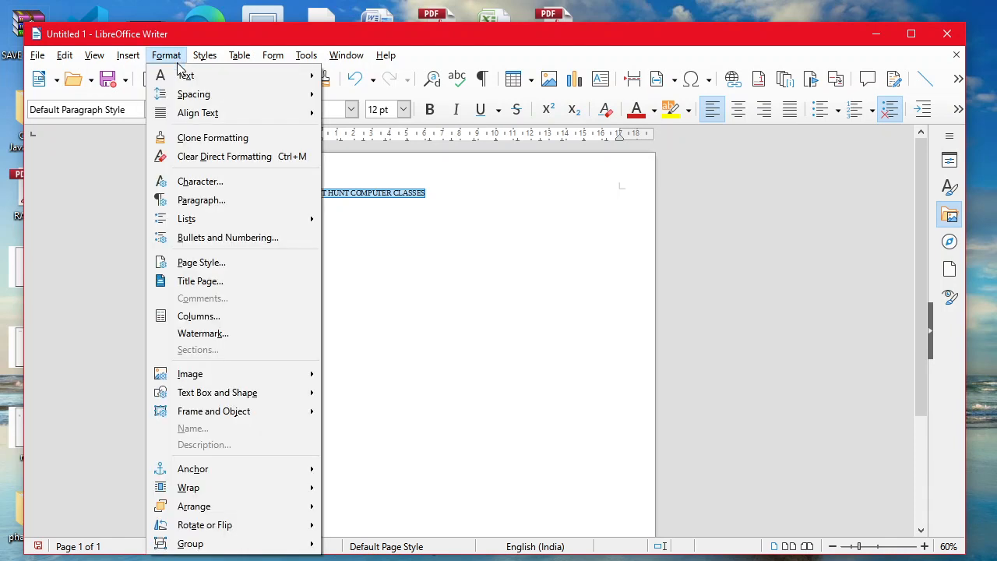
pyautogui.moveTo(187, 76)
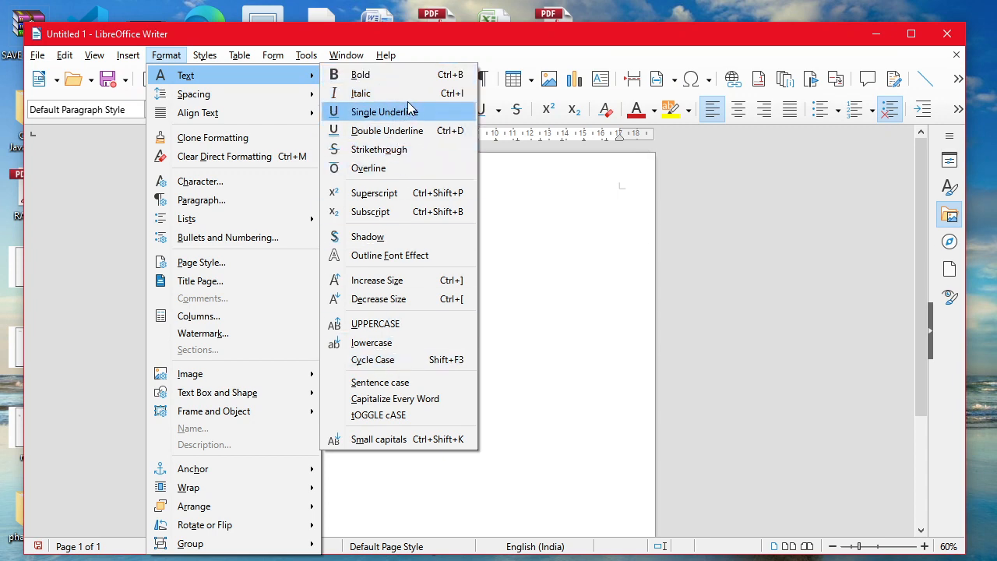
pyautogui.click(352, 126)
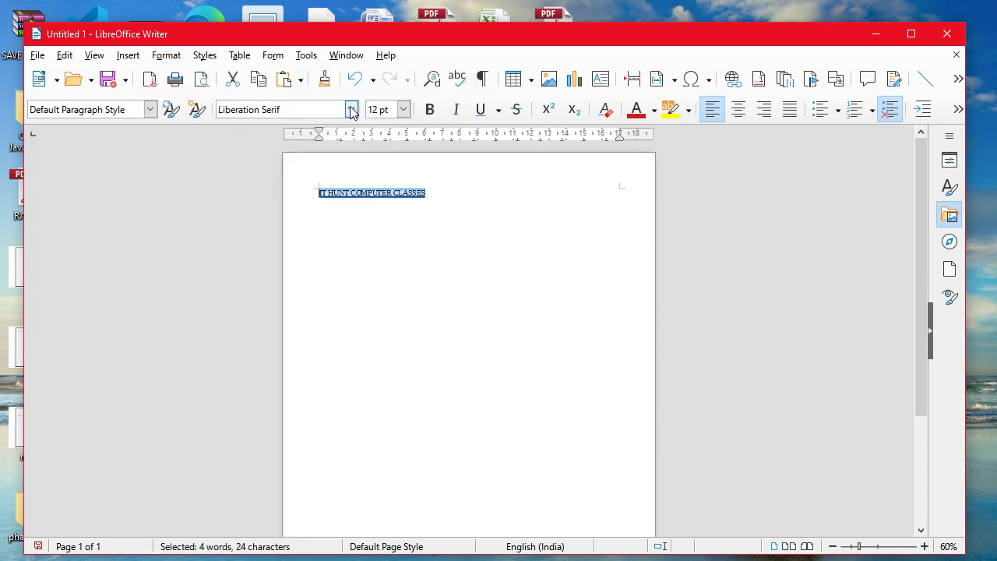
pyautogui.click(166, 55)
pyautogui.moveTo(187, 74)
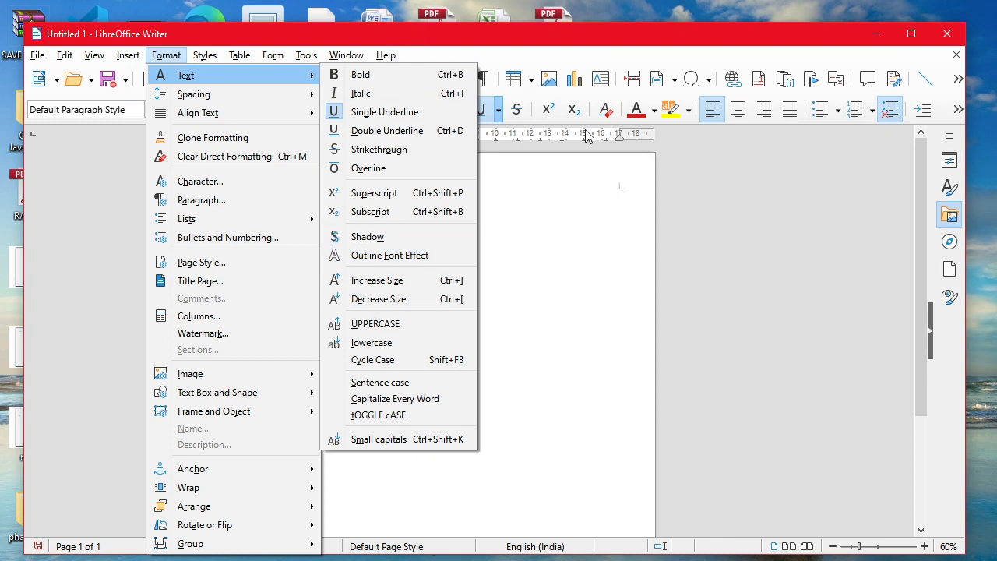
pyautogui.click(533, 229)
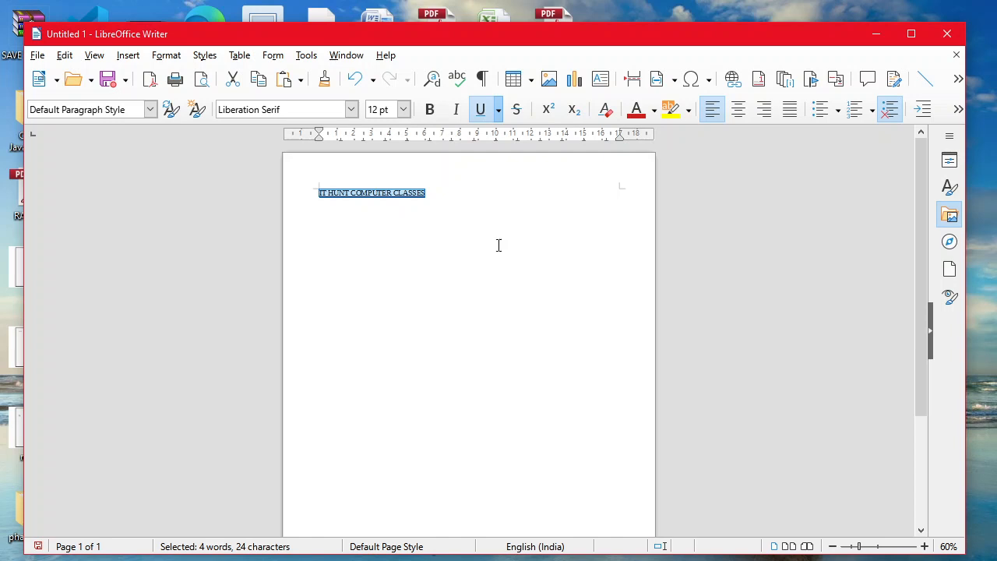
# Make the selected "IT HUNT COMPUTER CLASSES" line bold and increase its font size by one step to 14 pt
pyautogui.click(178, 58)
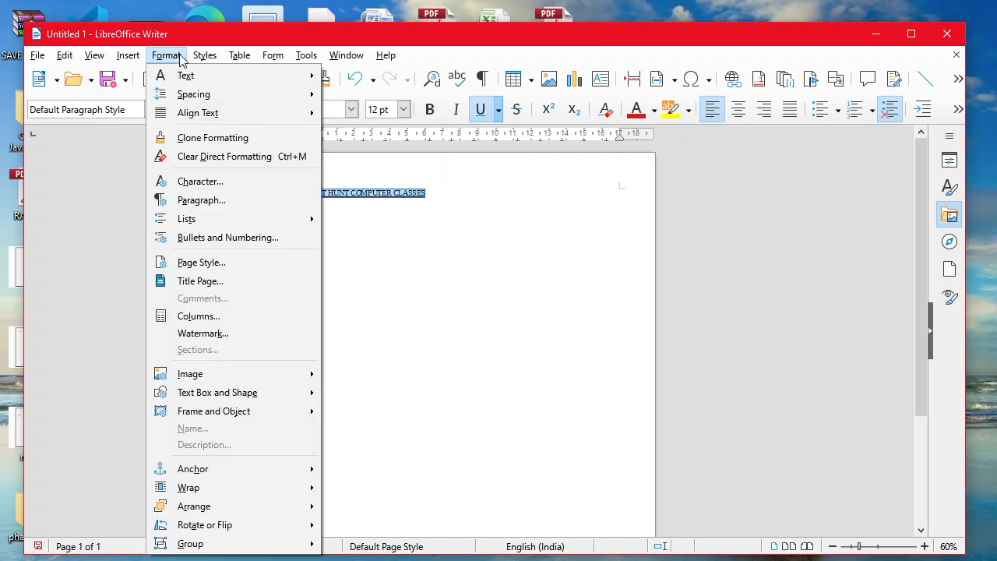
pyautogui.moveTo(185, 81)
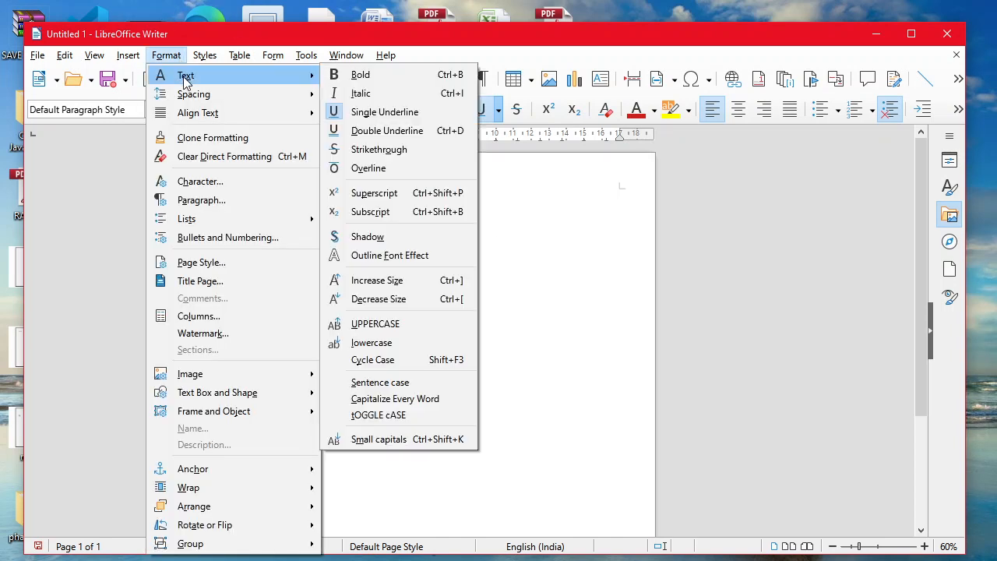
pyautogui.click(361, 75)
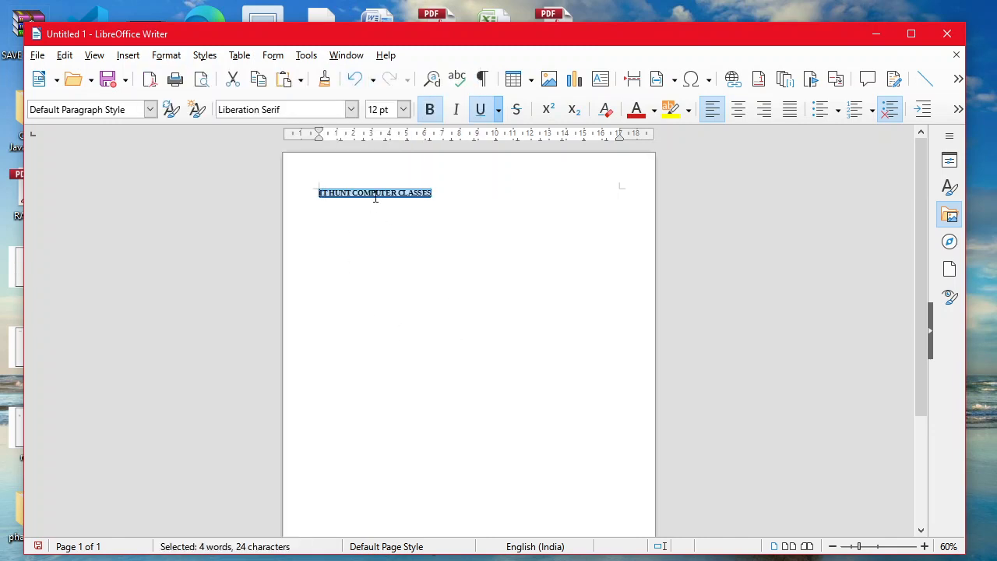
pyautogui.click(165, 59)
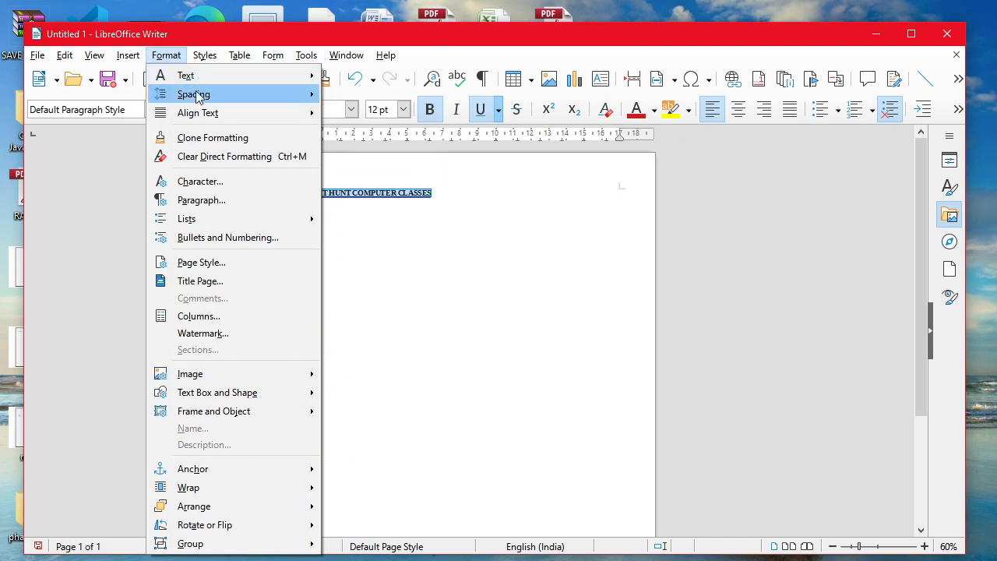
pyautogui.moveTo(192, 76)
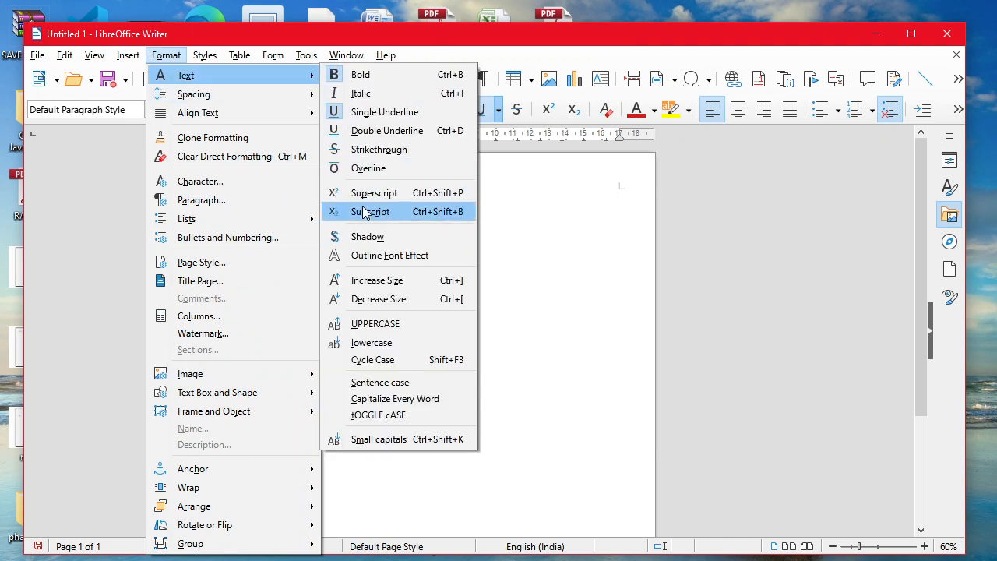
pyautogui.click(433, 279)
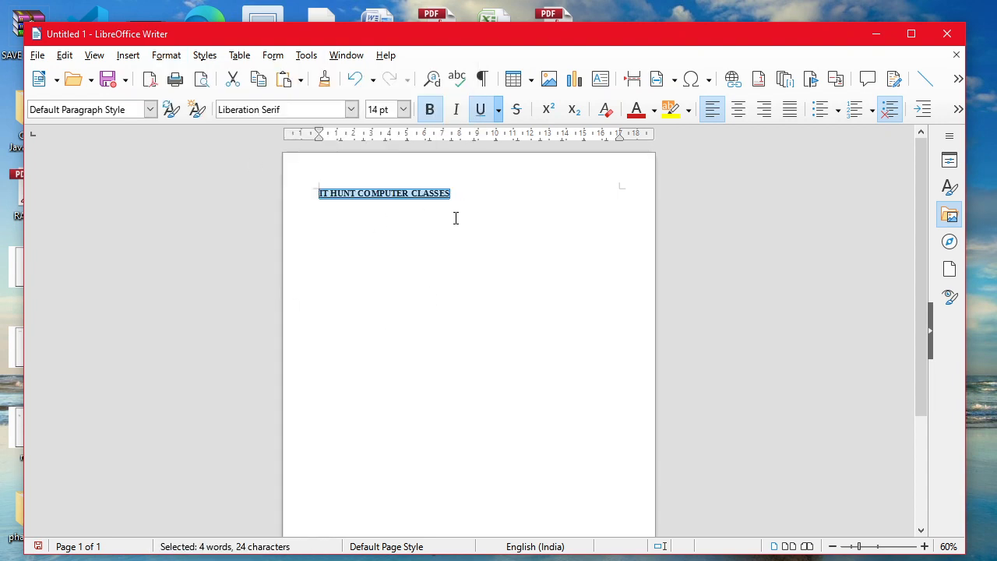